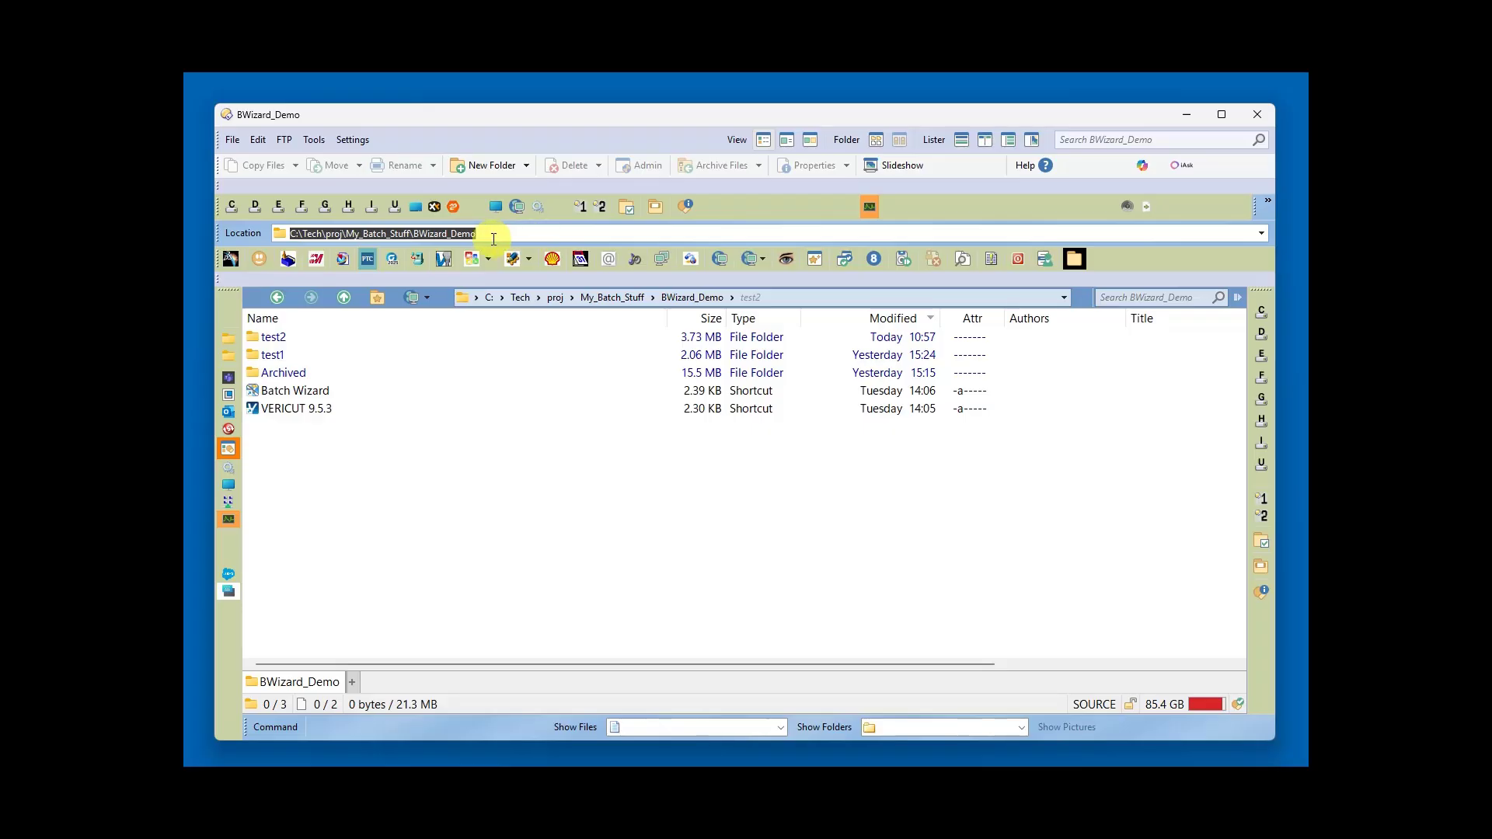
Copy the BWizard_Demo folder's path and launch Batch Wizard from its shortcut in that folder
{"action": "right_click", "coordinate": [450, 233]}
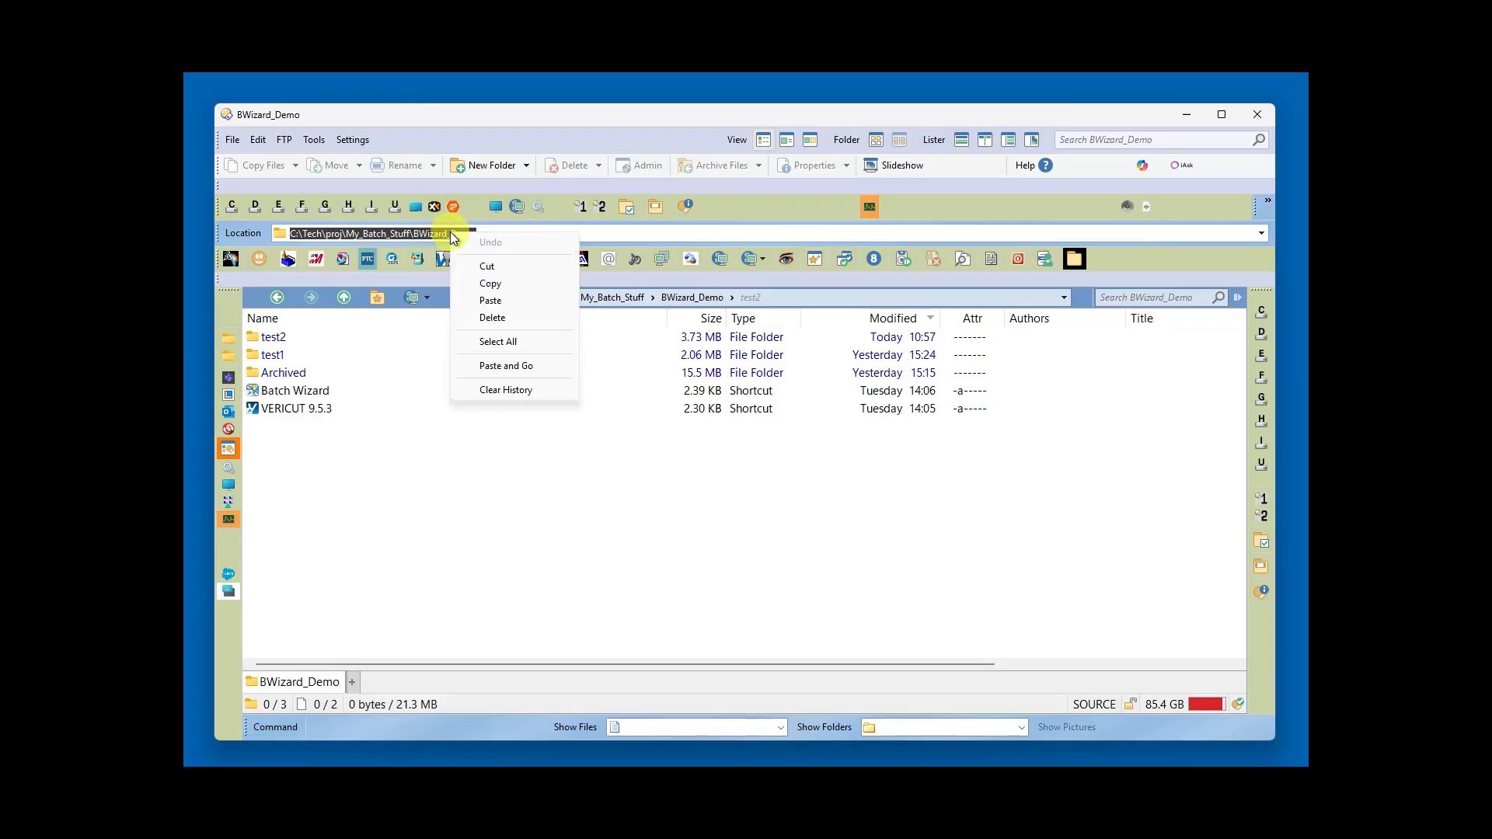
{"action": "left_click", "coordinate": [490, 284]}
{"action": "left_click", "coordinate": [274, 394]}
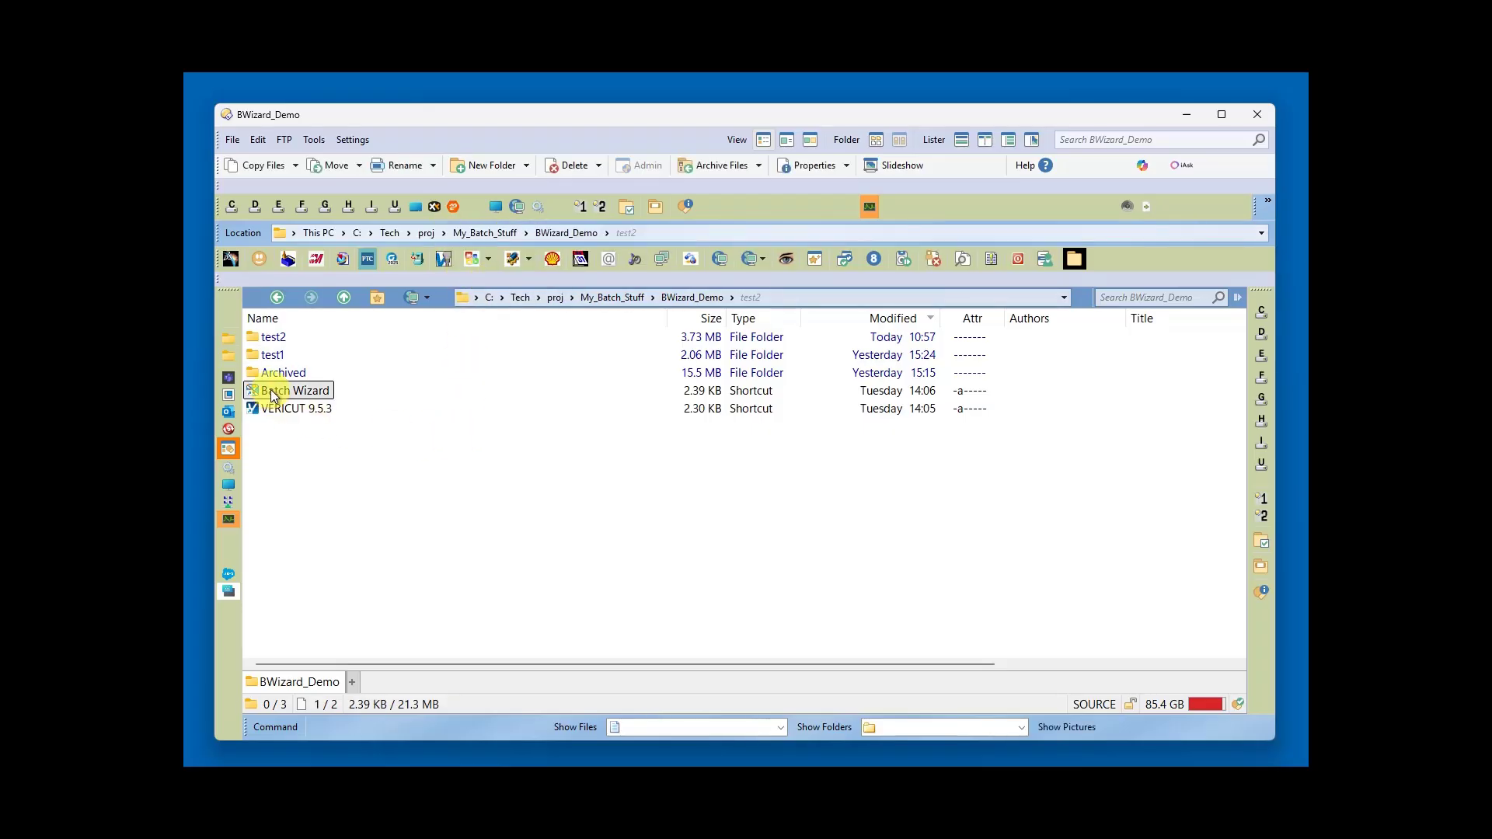
{"action": "double_click", "coordinate": [273, 395]}
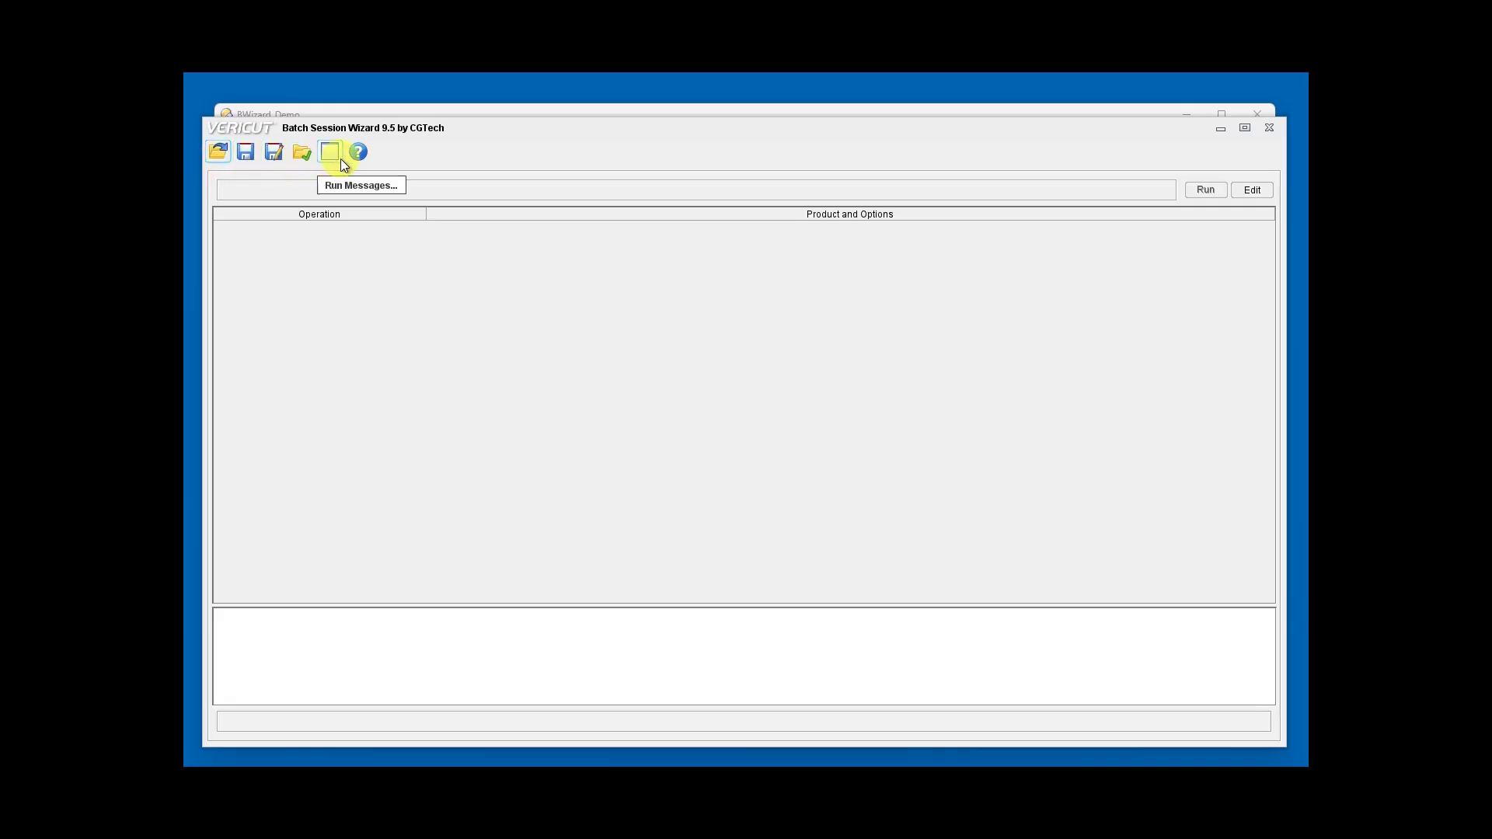
Set the working directory to the copied path C:\Tech\proj\My_Batch_Stuff\BWizard_Demo
{"action": "left_click", "coordinate": [296, 162]}
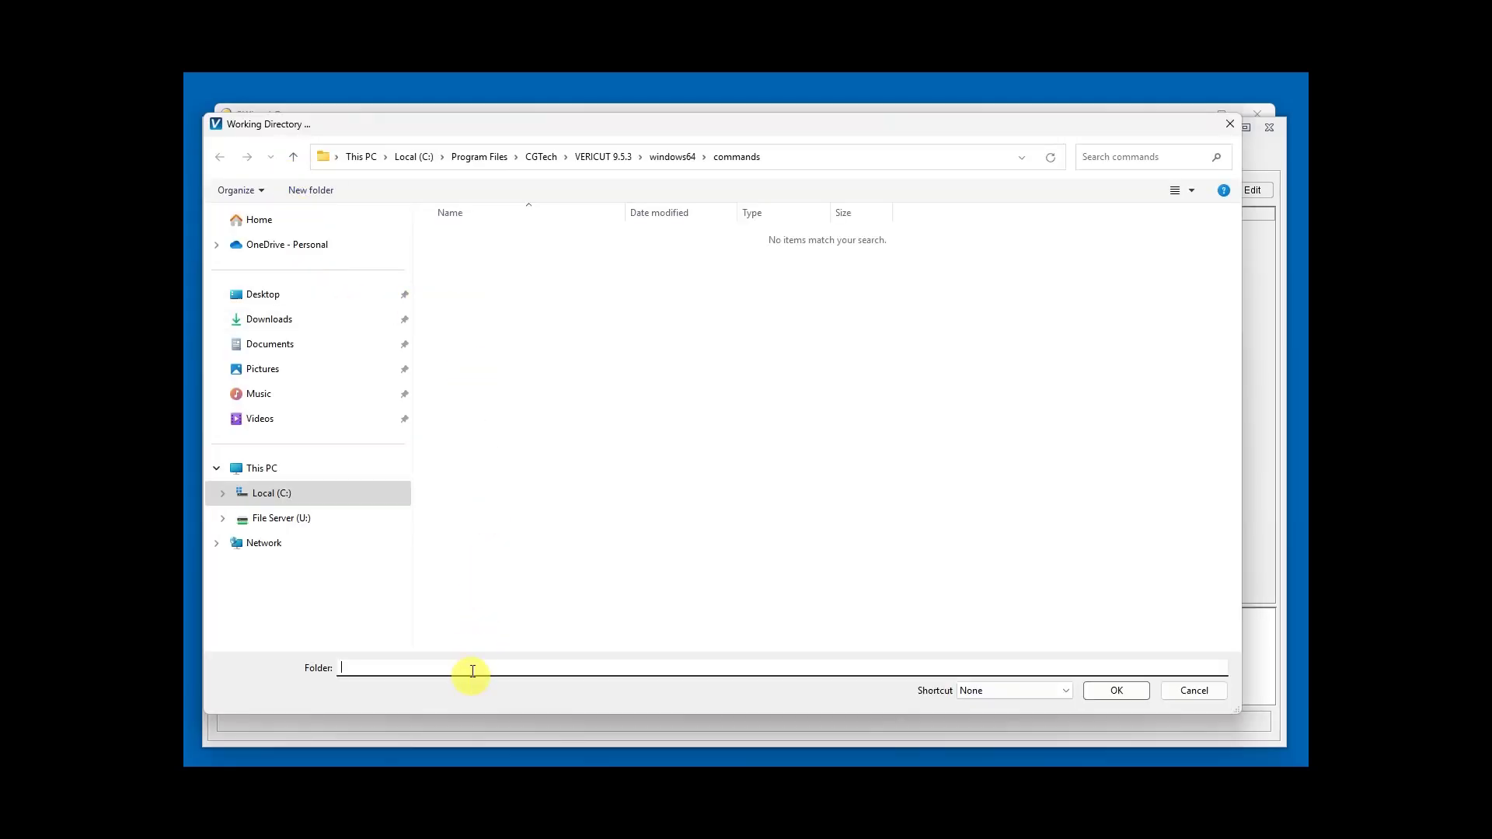
{"action": "key", "text": "ctrl+v"}
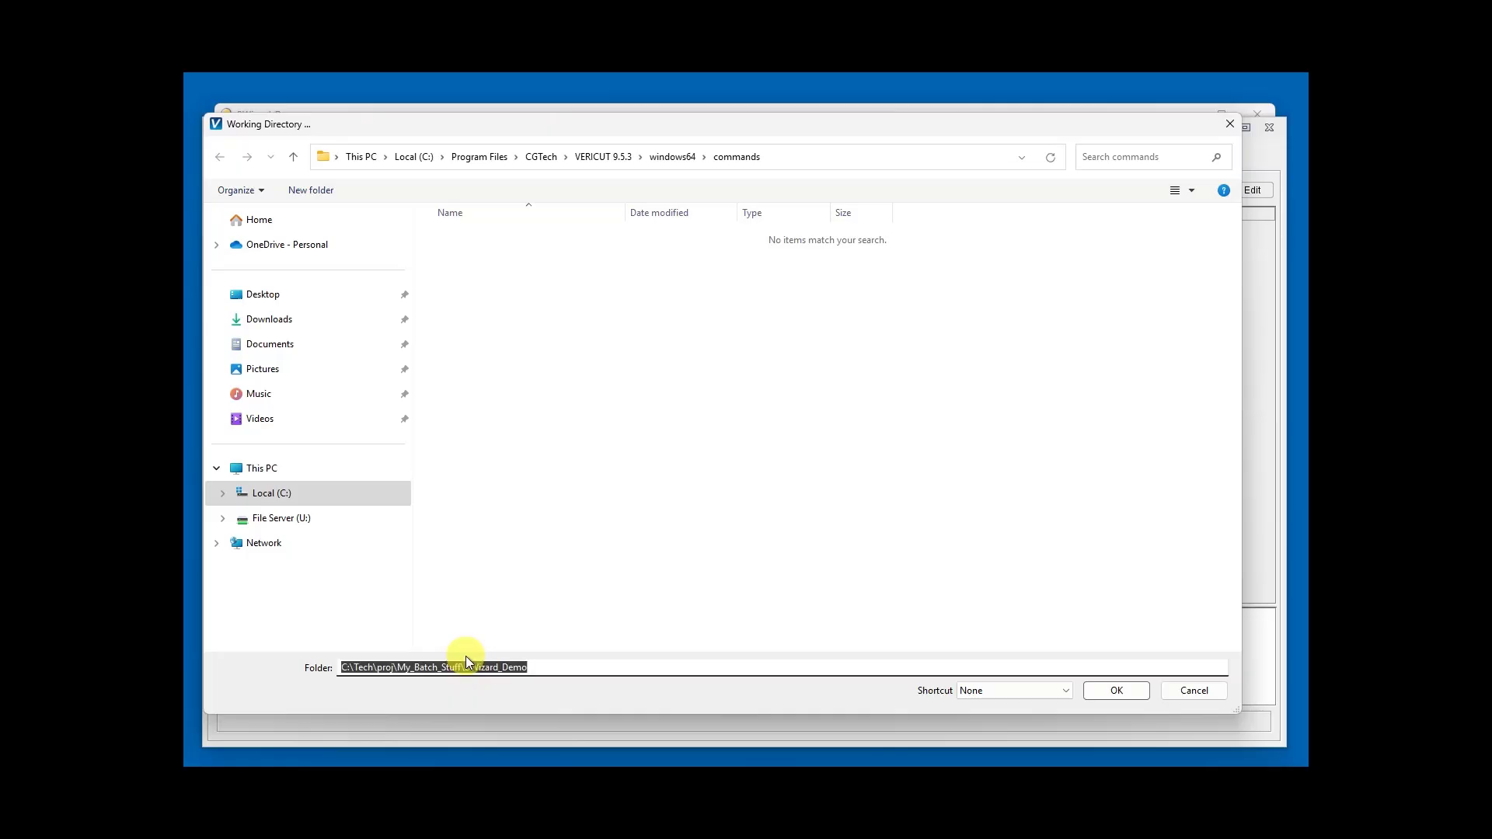
{"action": "key", "text": "Return"}
{"action": "left_click", "coordinate": [1133, 691]}
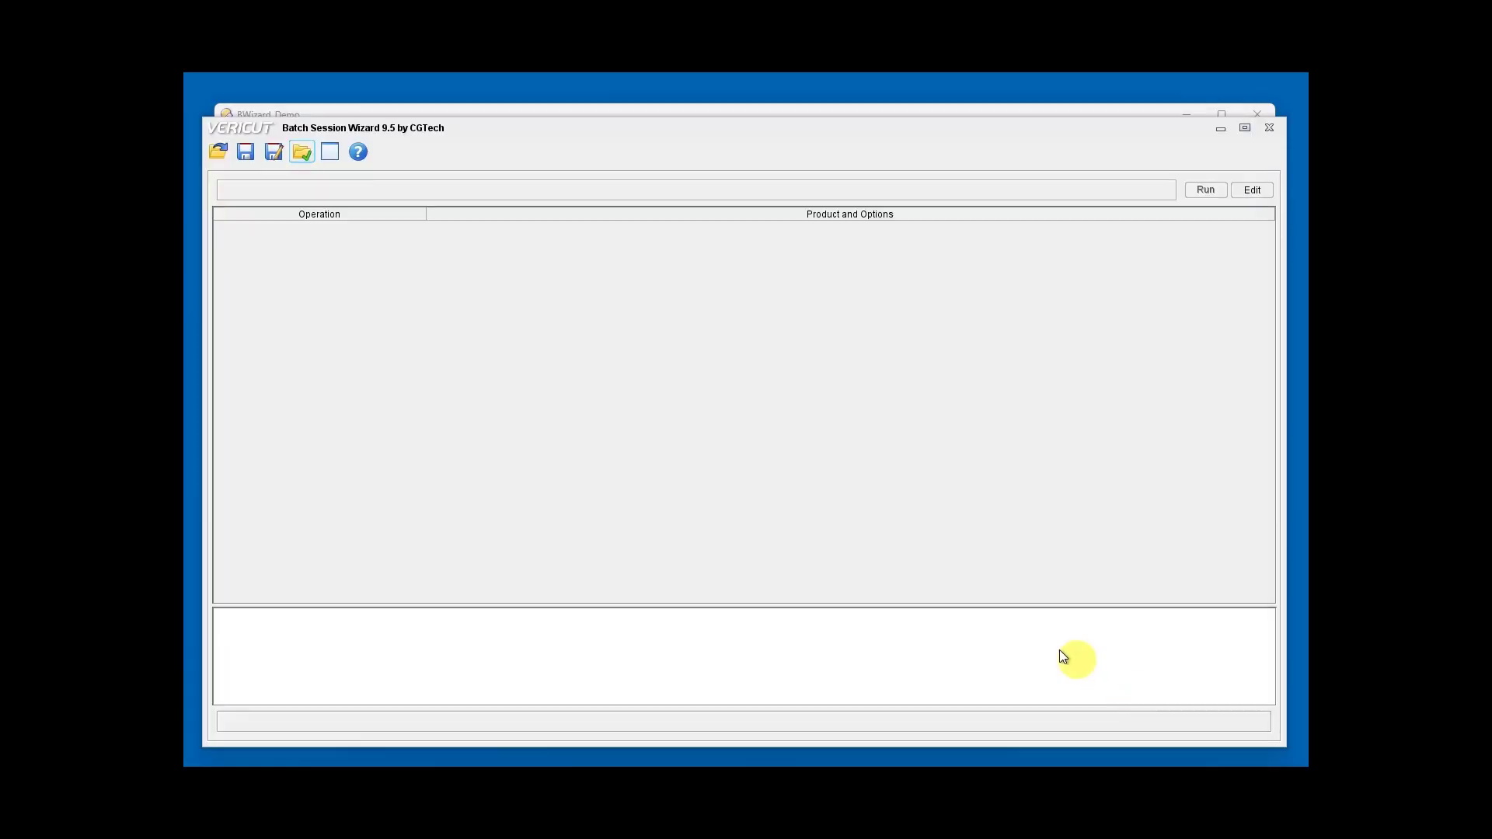
Add operation 1 to the batch session with Vericut as its product and include the batch option
{"action": "left_click", "coordinate": [1249, 189]}
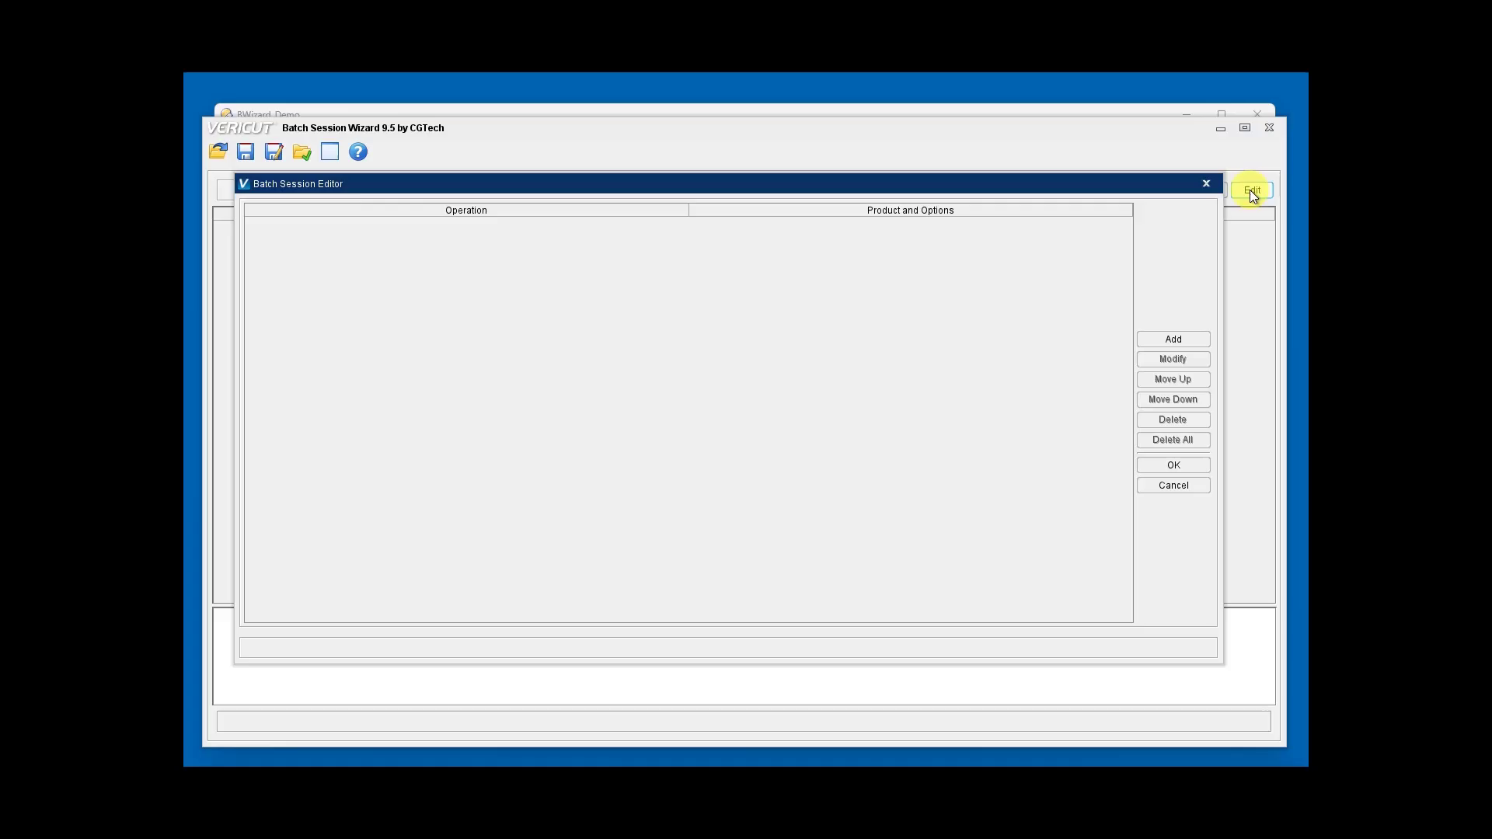
{"action": "left_click", "coordinate": [1173, 339]}
{"action": "double_click", "coordinate": [285, 230]}
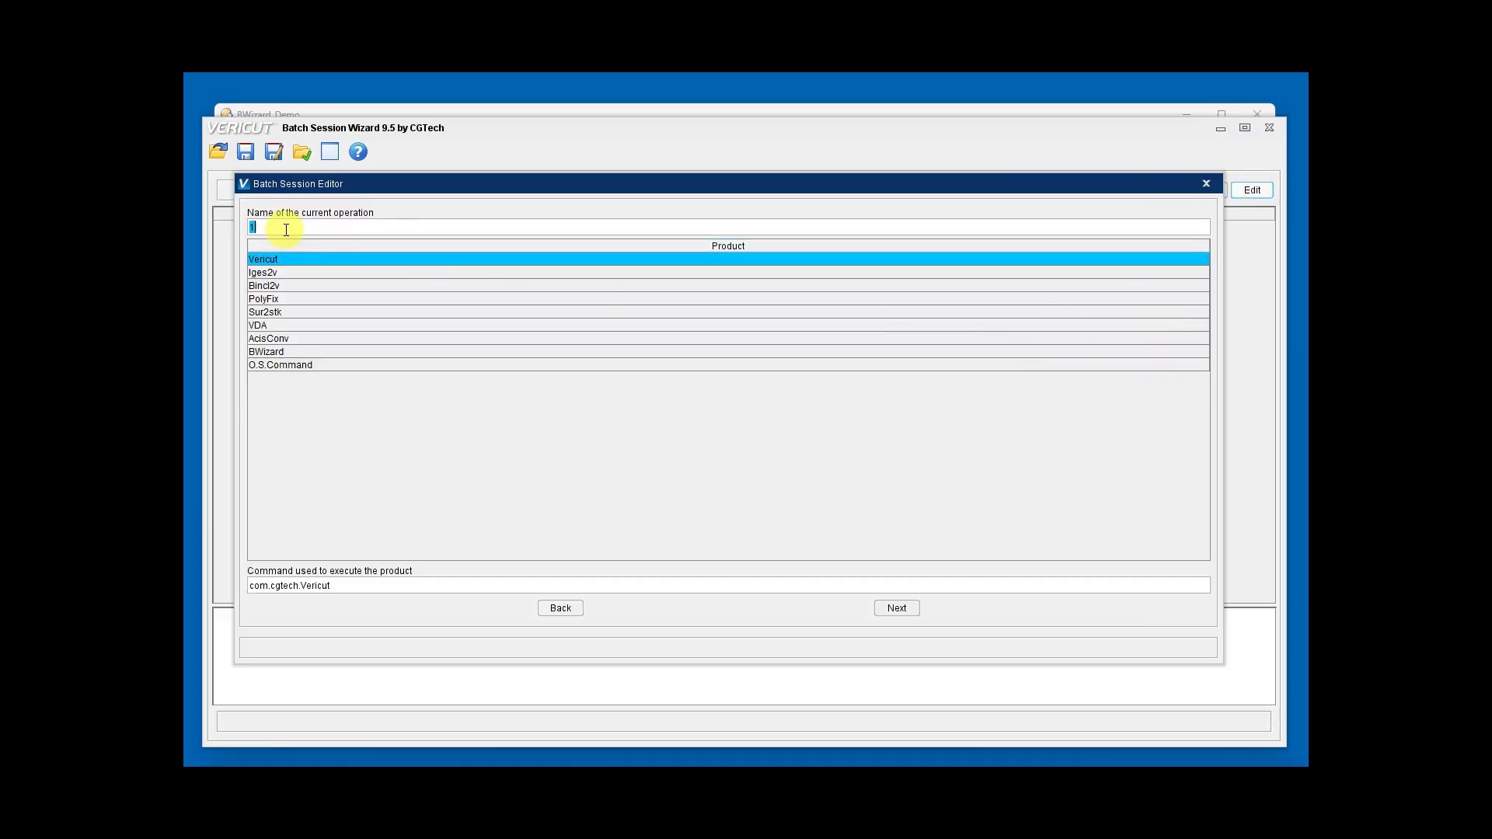
{"action": "left_click", "coordinate": [264, 260]}
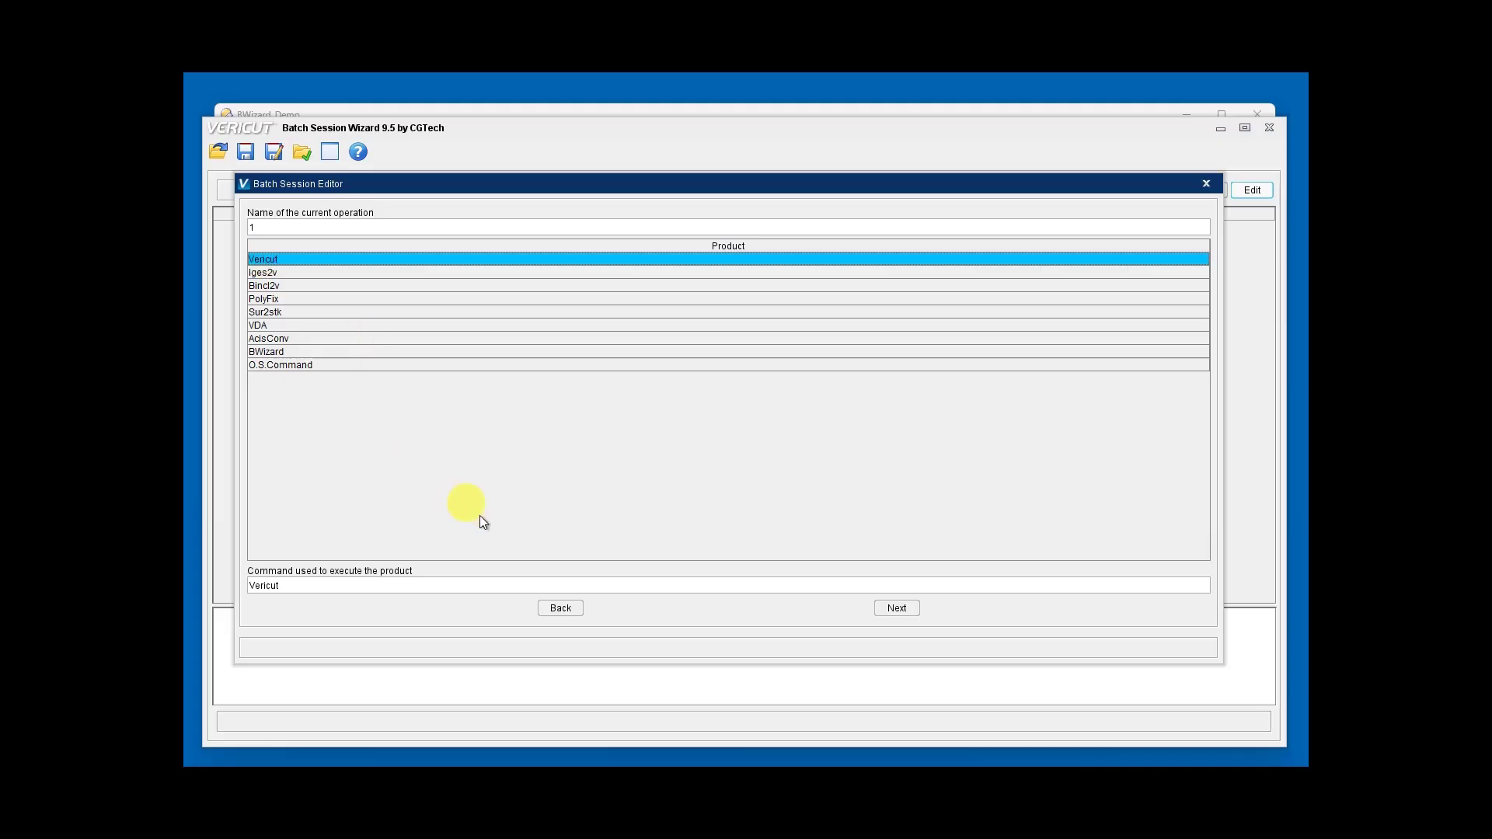
{"action": "left_click", "coordinate": [881, 608]}
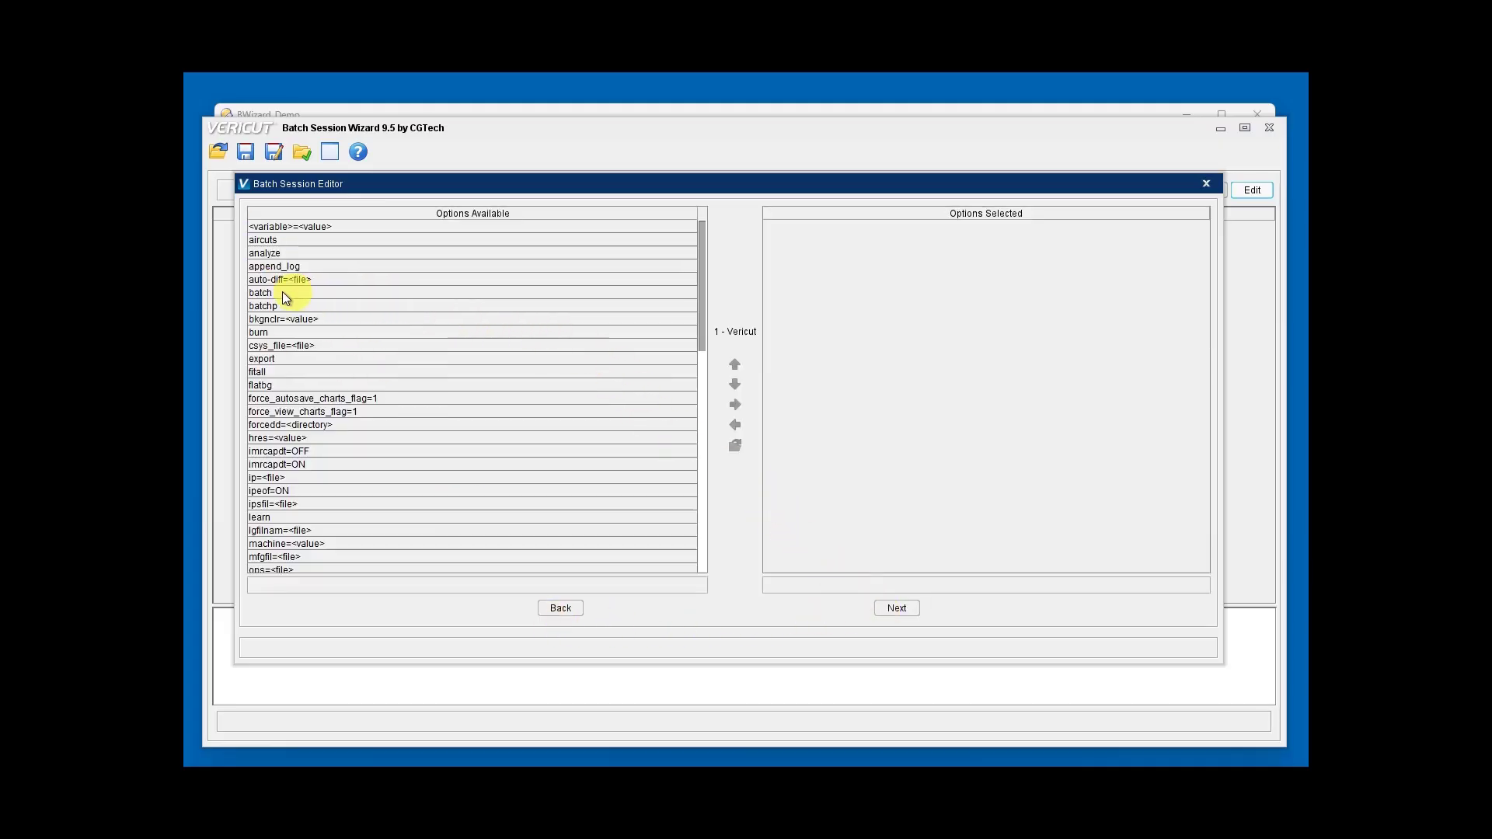
{"action": "left_click", "coordinate": [259, 293]}
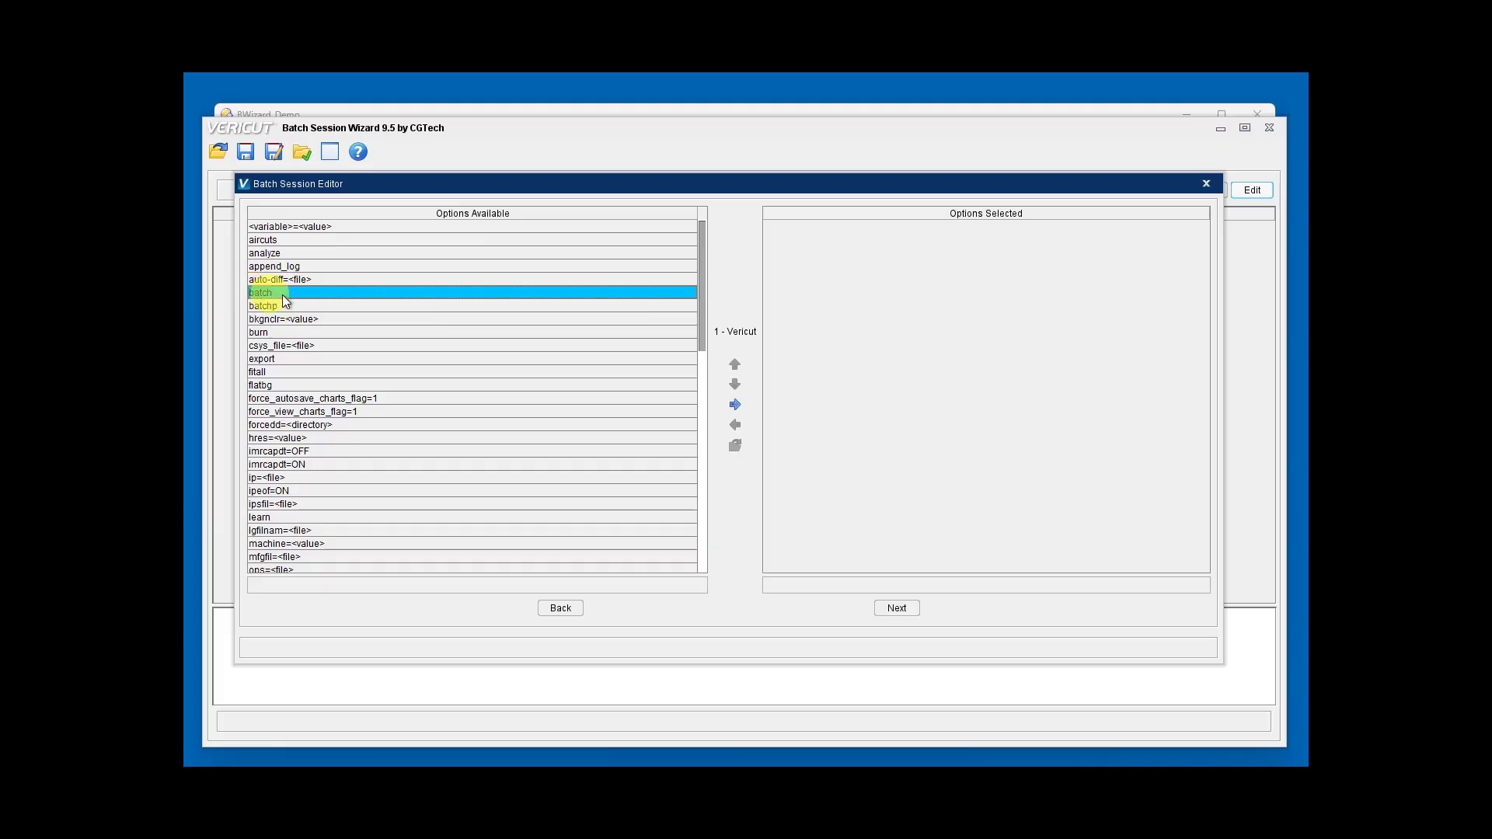
{"action": "left_click", "coordinate": [743, 406]}
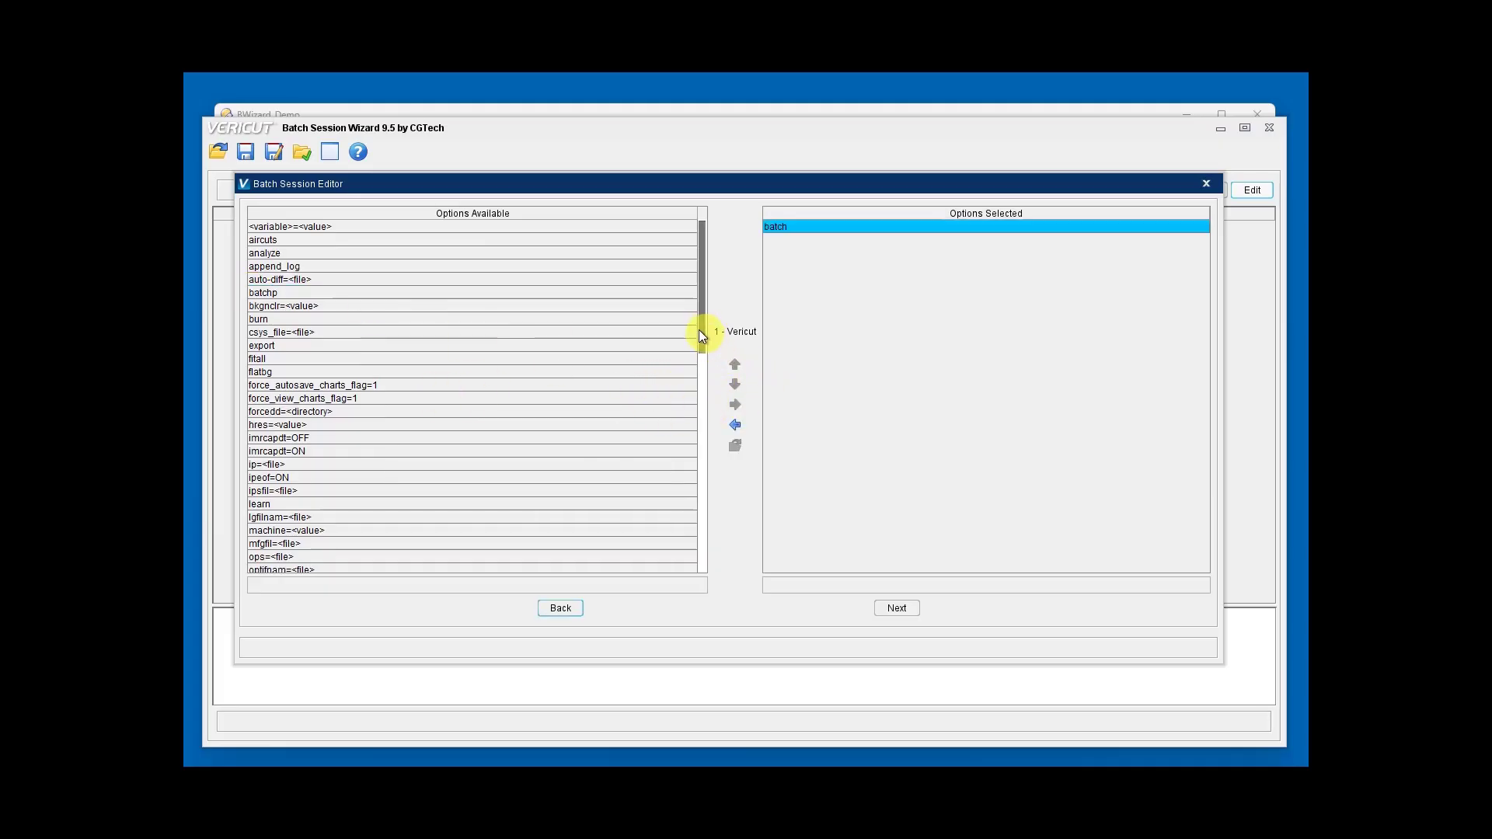
Add the vcp=<file> option to operation 1, pointing to test1.vcproject in the test1 folder
{"action": "left_click_drag", "start_coordinate": [700, 331], "coordinate": [698, 570]}
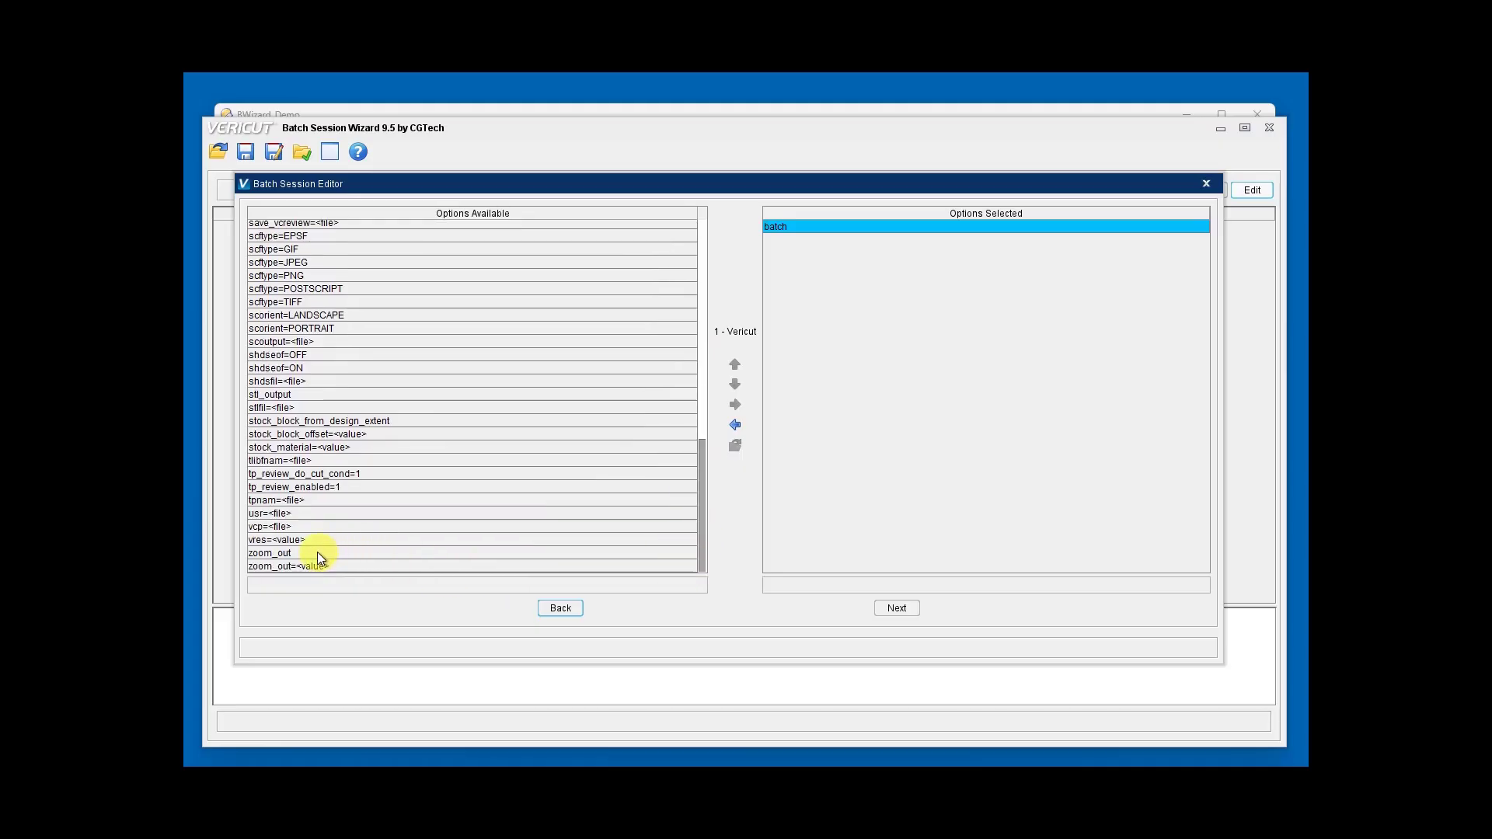
{"action": "left_click", "coordinate": [287, 527]}
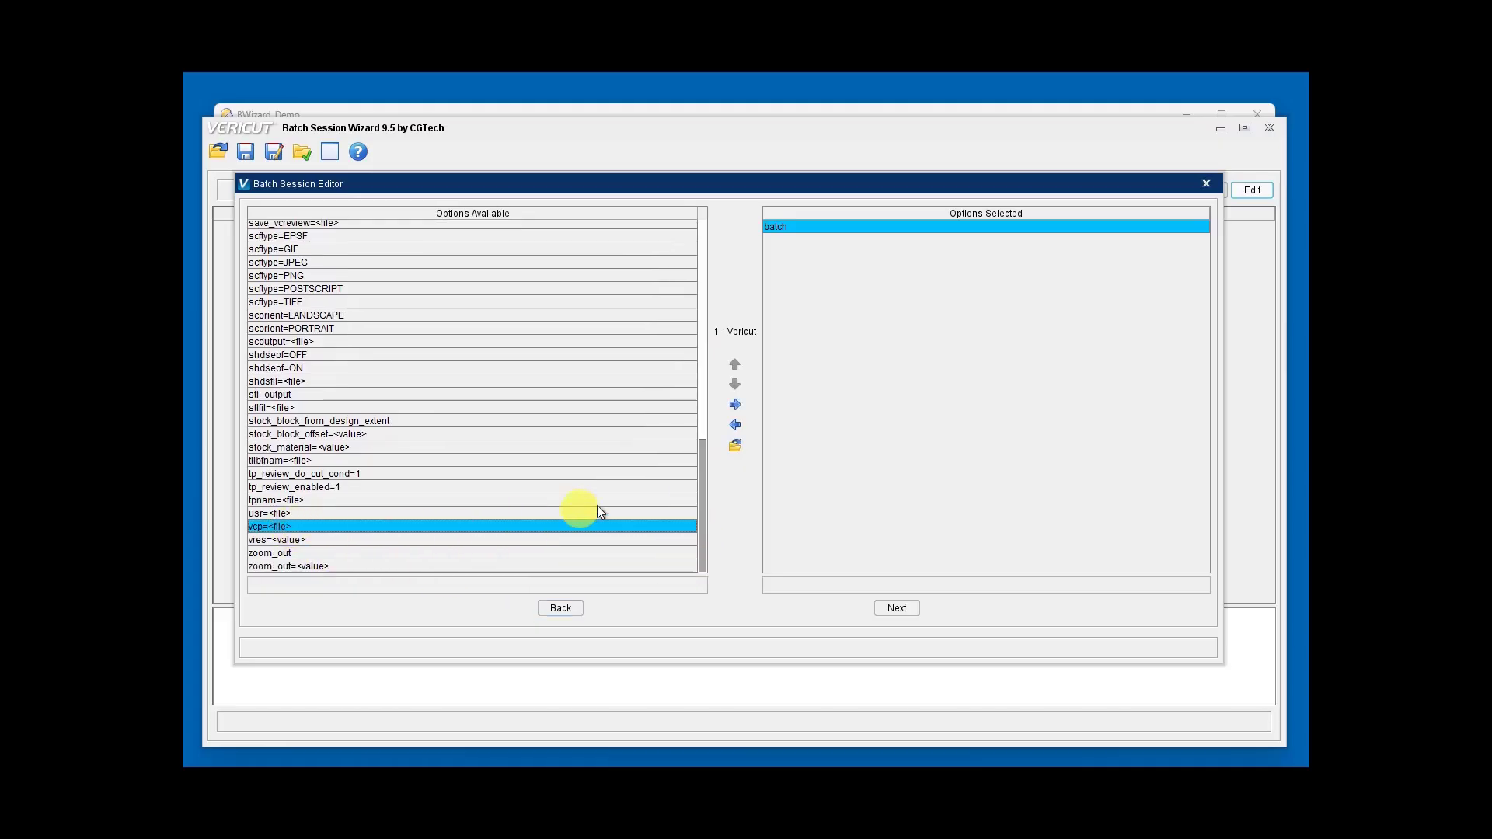
{"action": "left_click", "coordinate": [735, 405]}
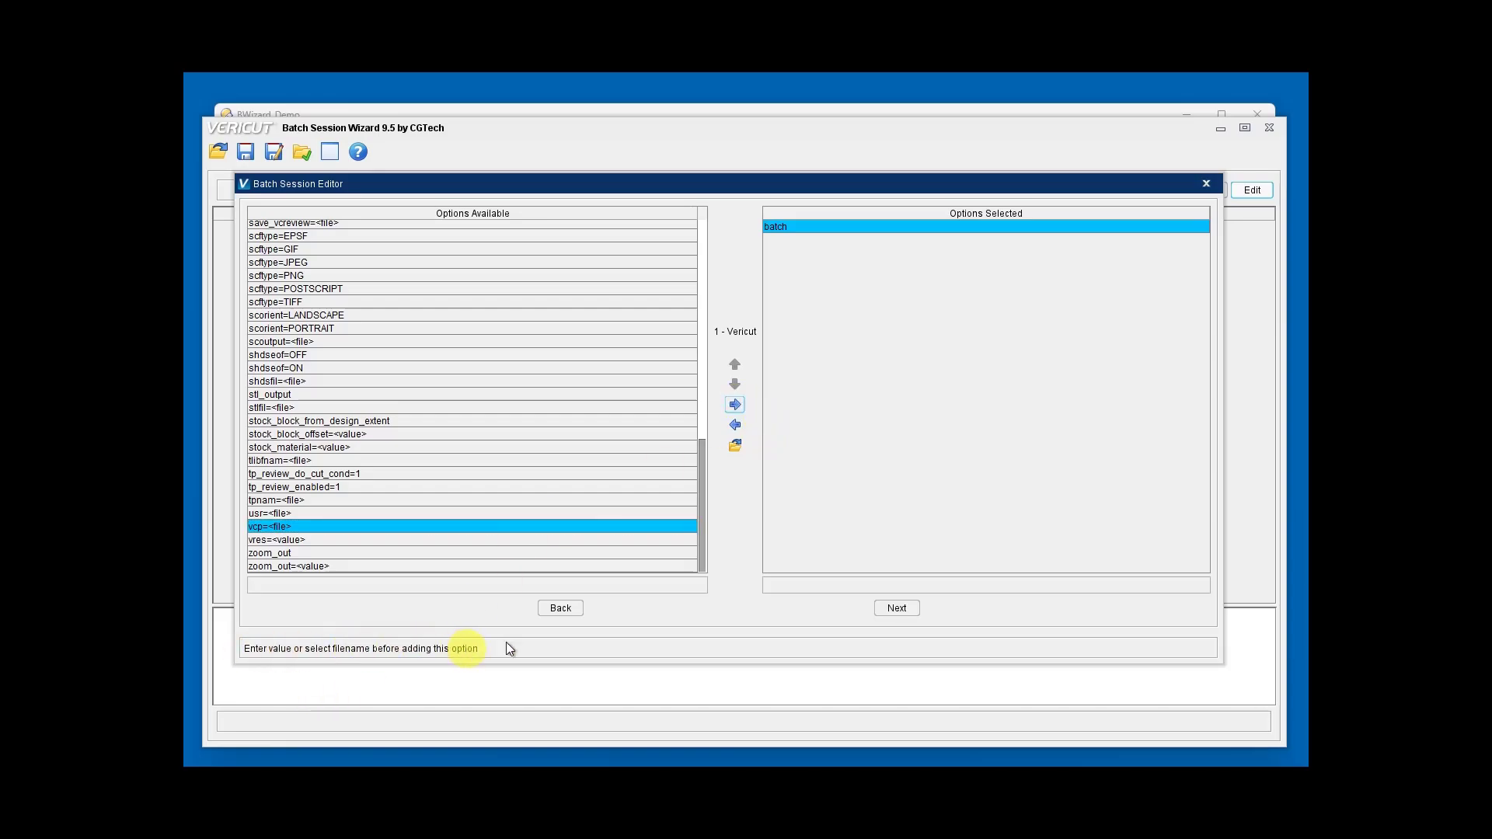
{"action": "left_click", "coordinate": [735, 447]}
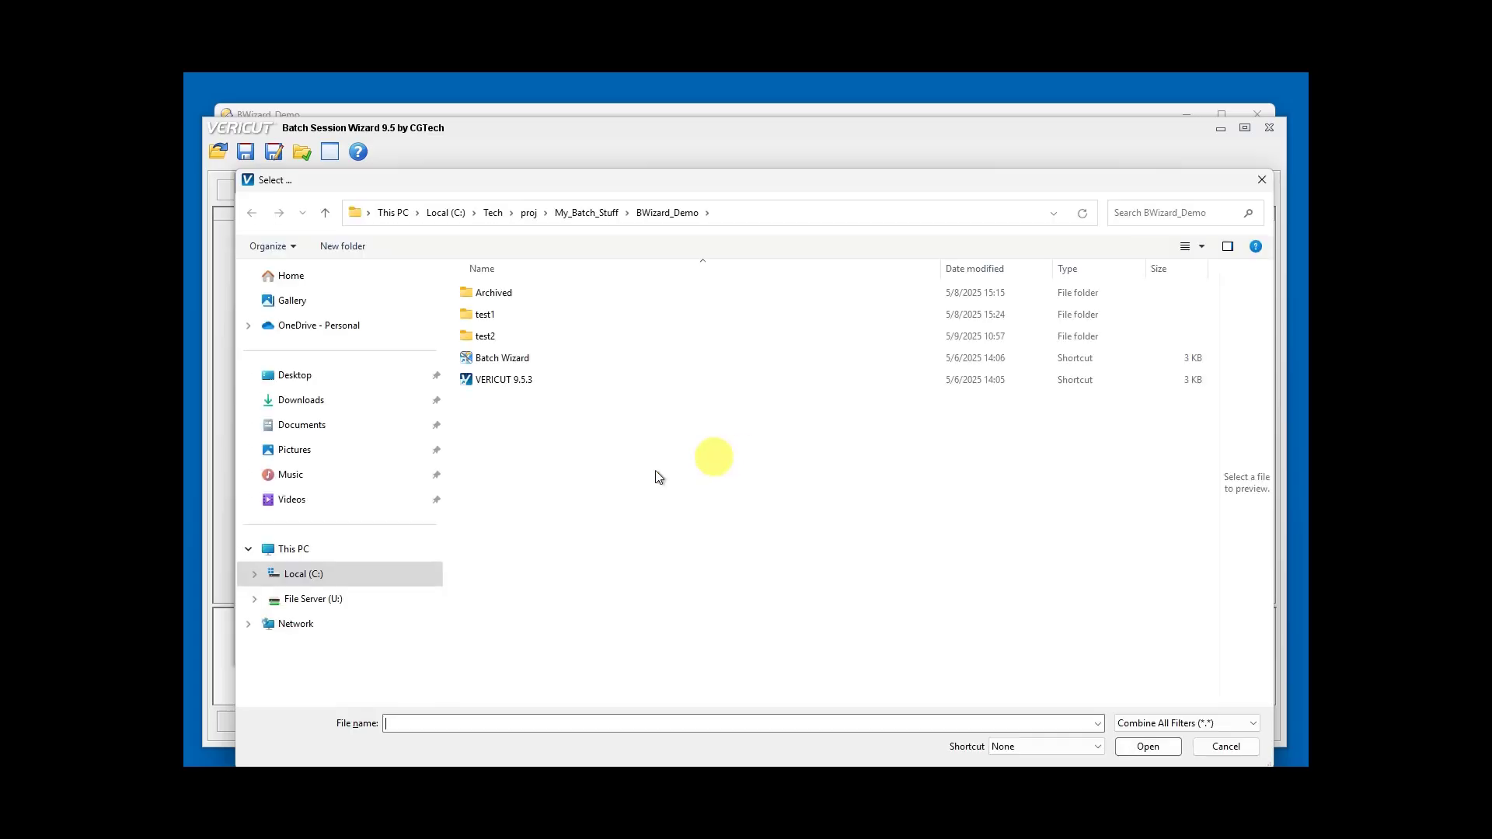
{"action": "double_click", "coordinate": [491, 316]}
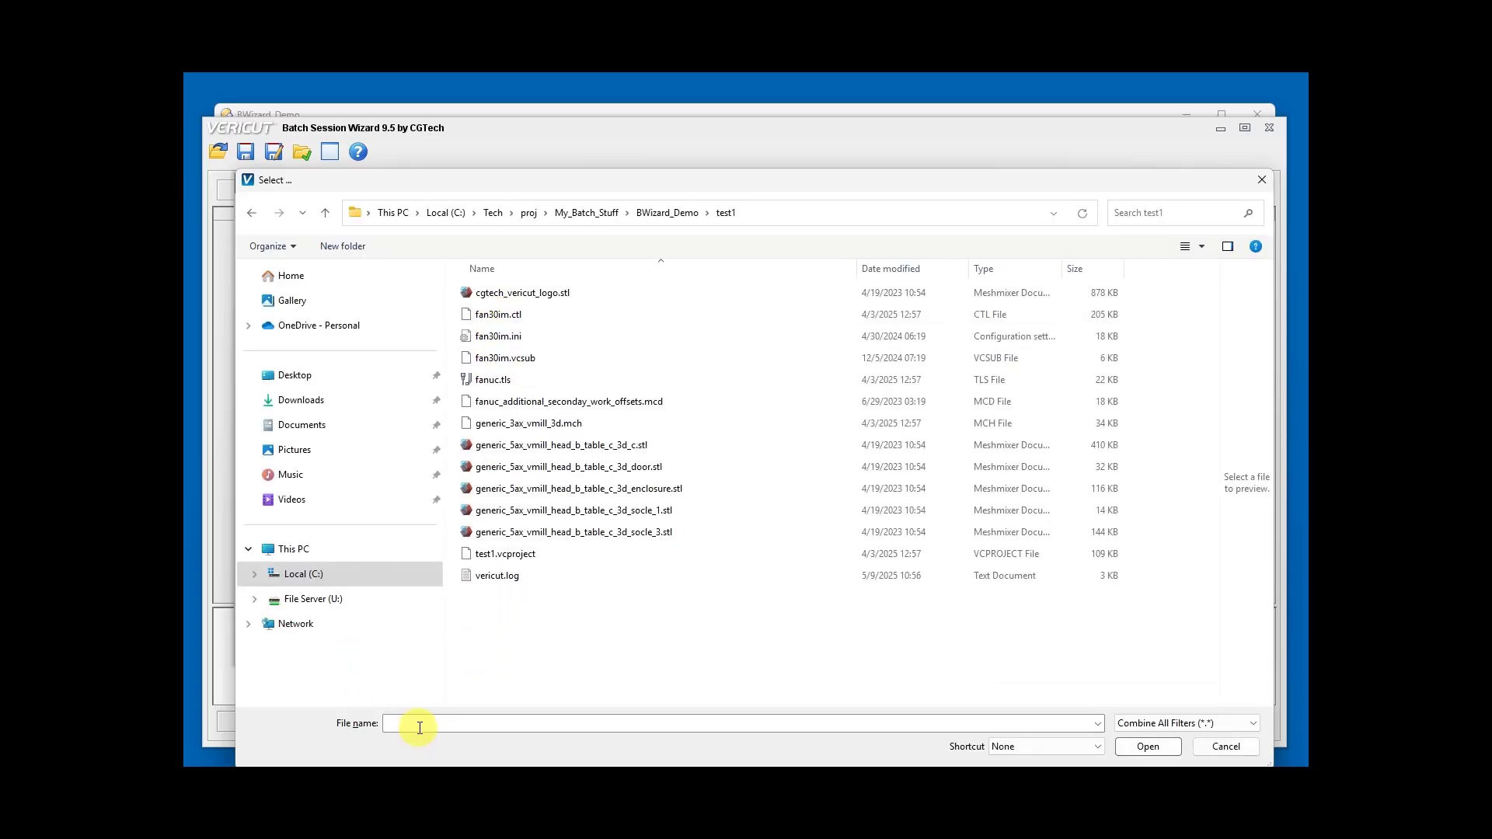
{"action": "left_click", "coordinate": [521, 556]}
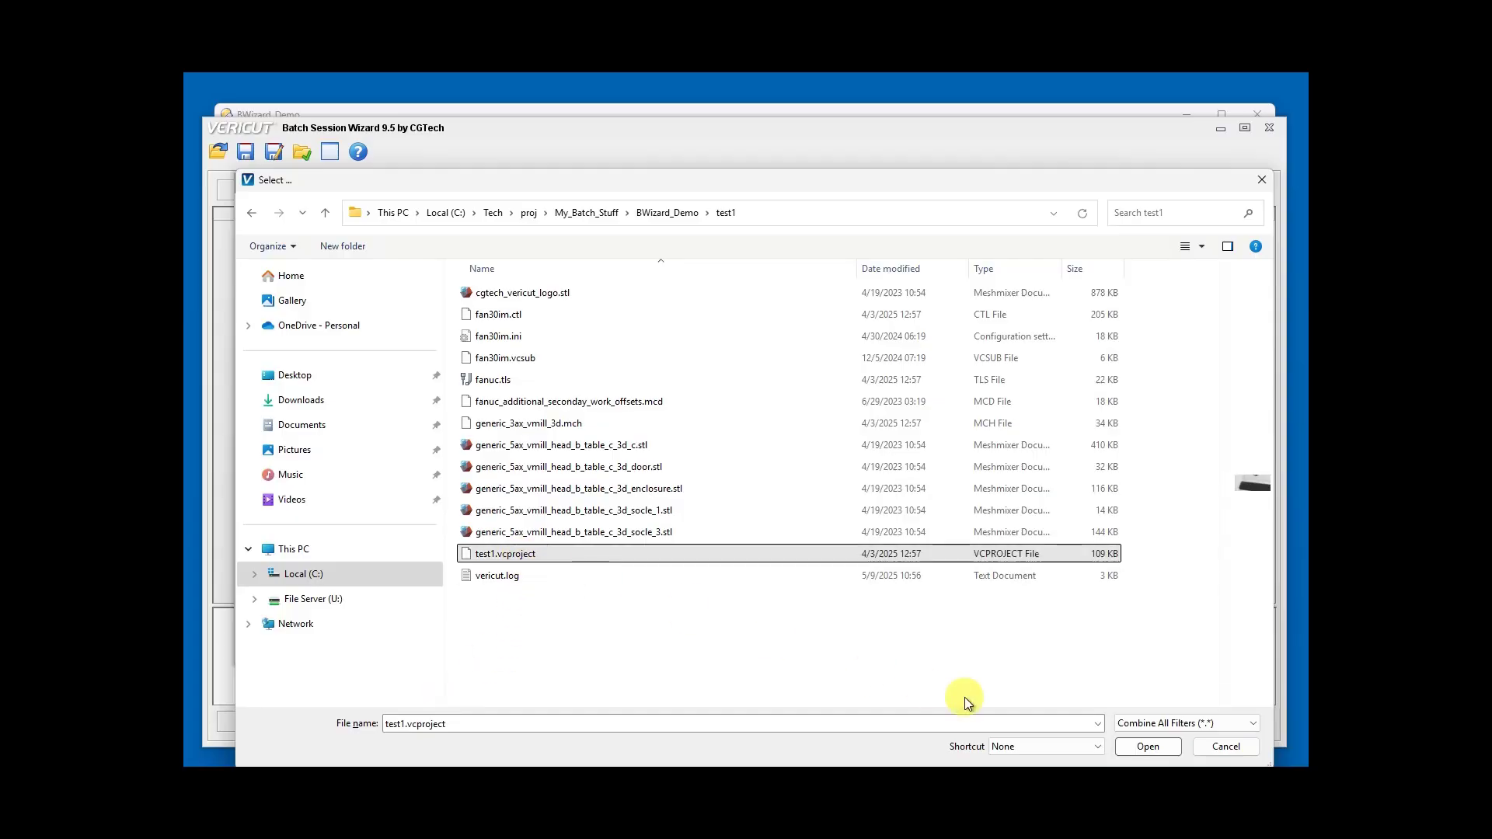
{"action": "left_click", "coordinate": [1144, 747]}
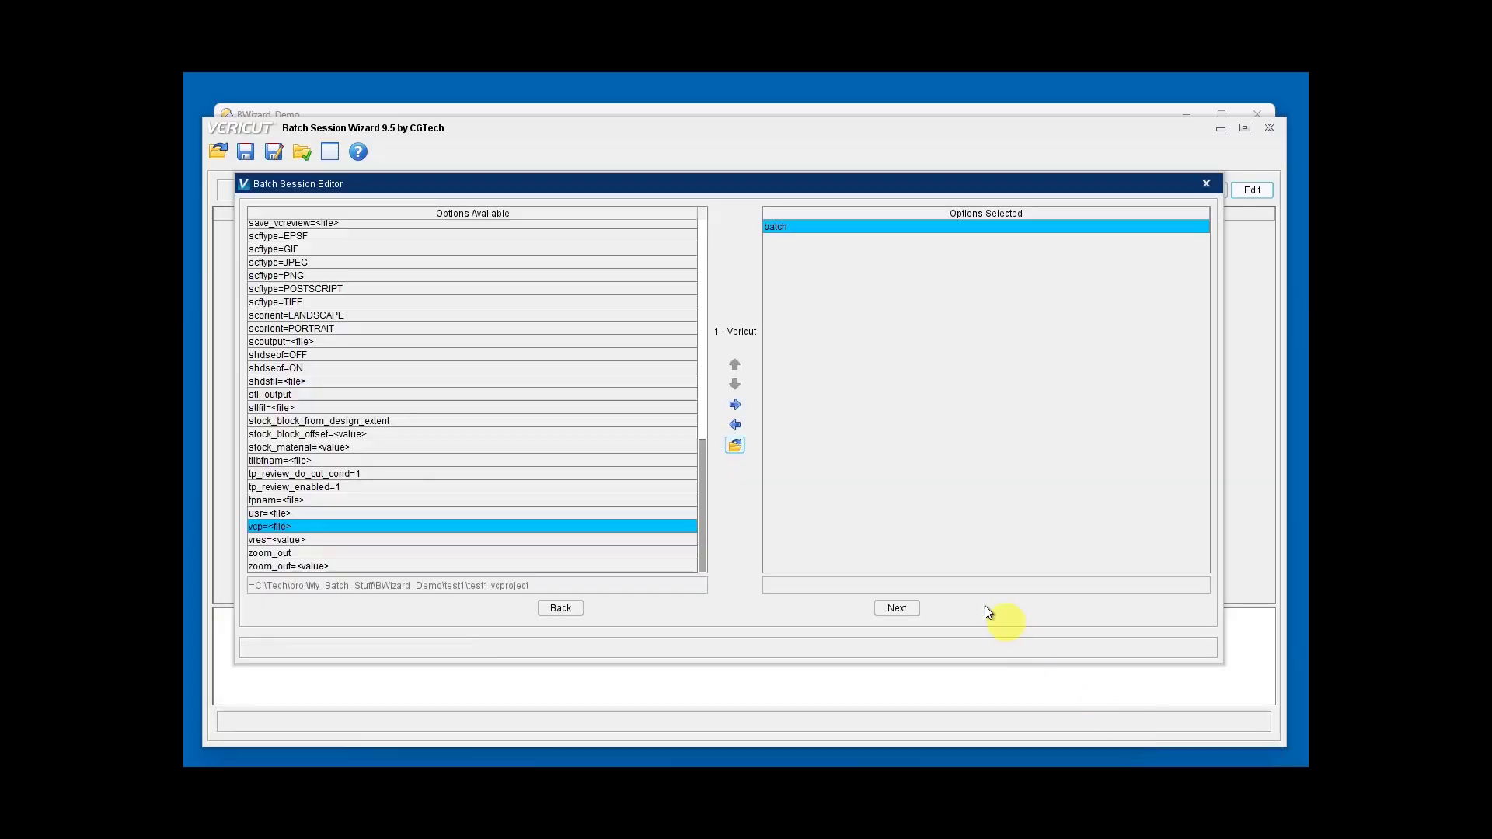
{"action": "left_click", "coordinate": [735, 404]}
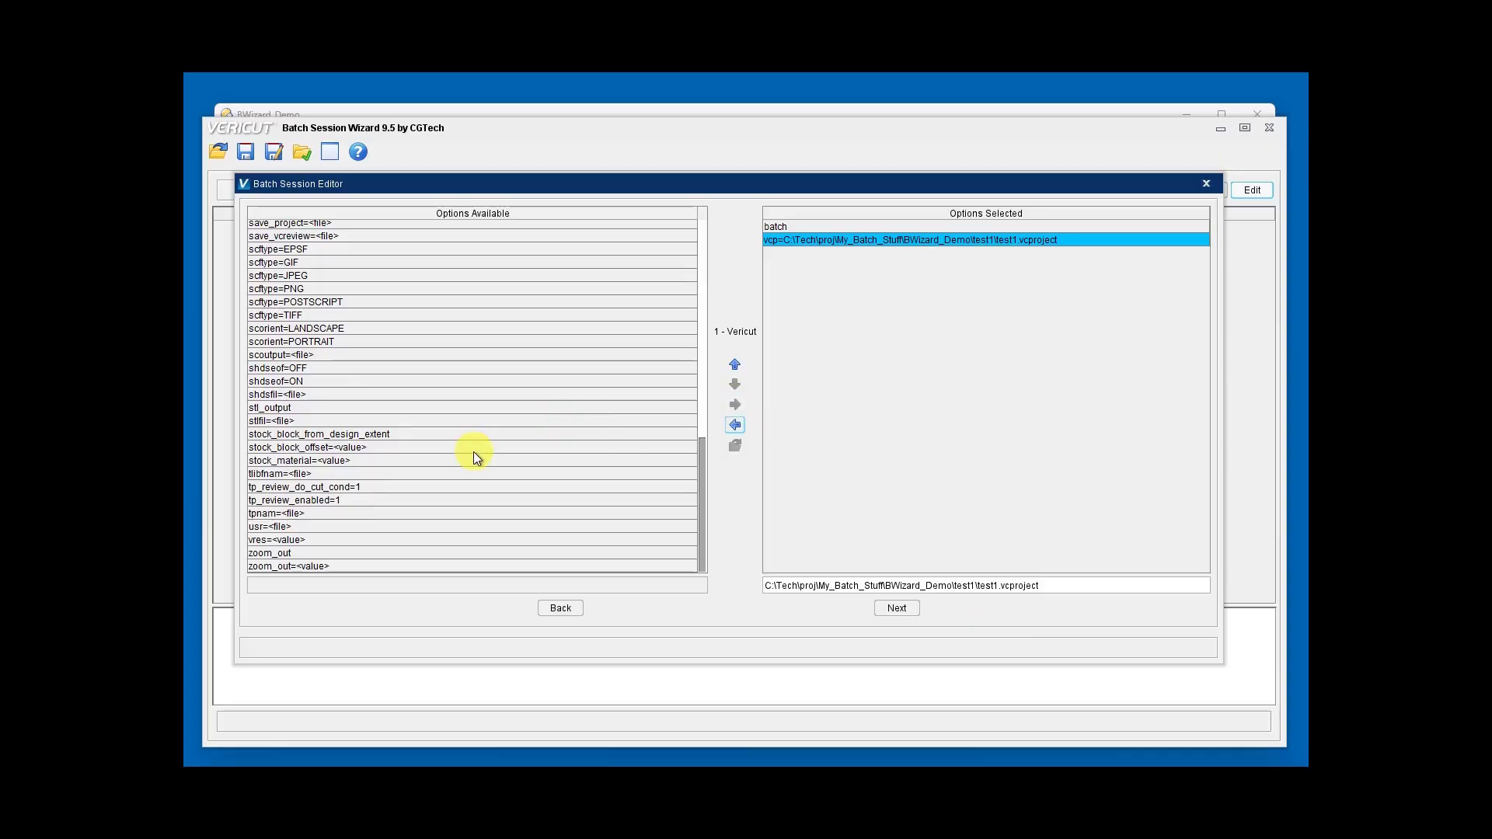
Add the tp_review_enabled=1 option to operation 1
{"action": "scroll", "coordinate": [468, 459], "scroll_direction": "up", "scroll_amount": 4}
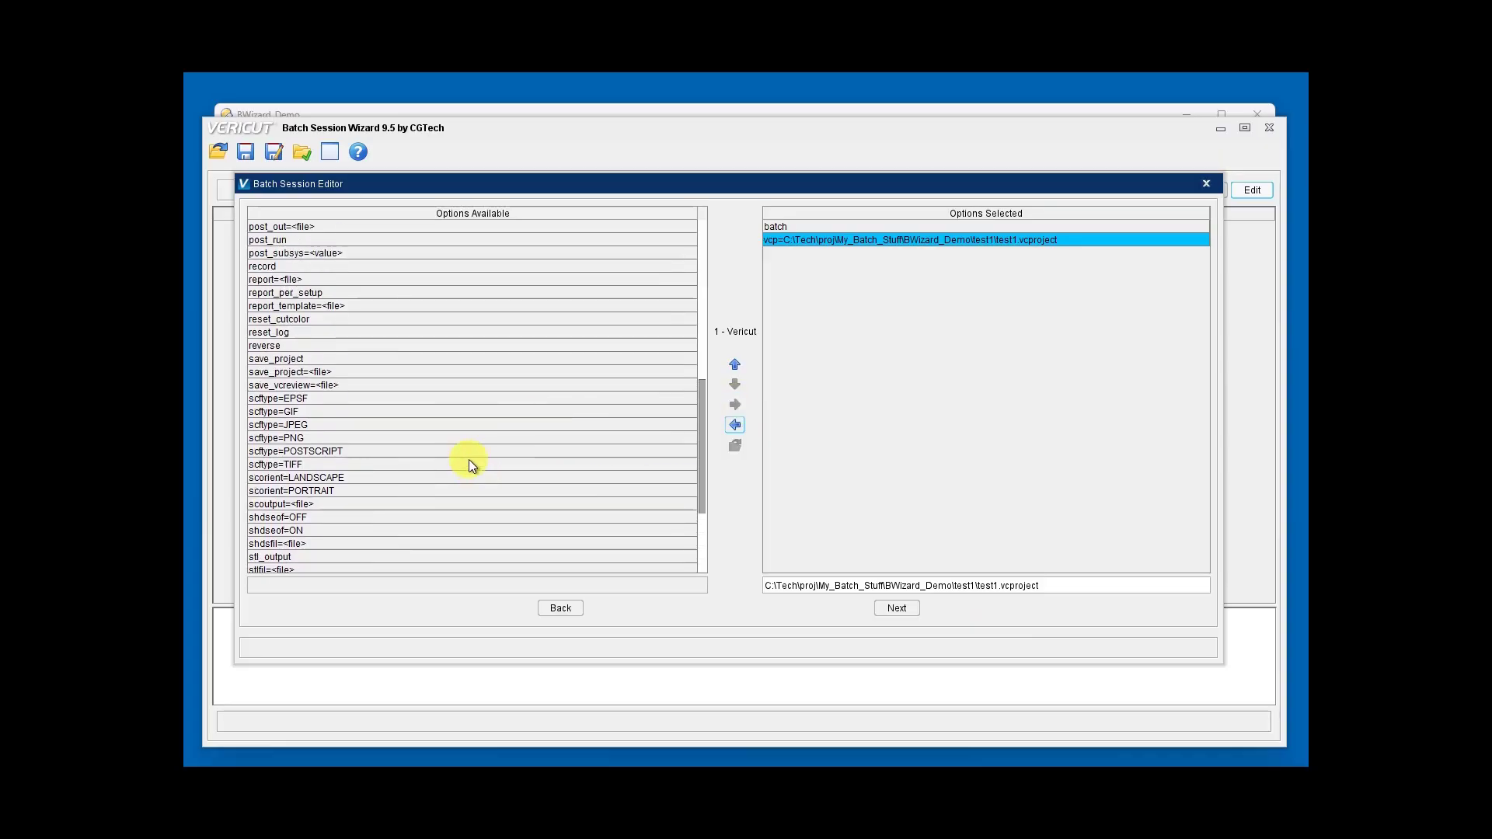
{"action": "scroll", "coordinate": [468, 459], "scroll_direction": "down", "scroll_amount": 1}
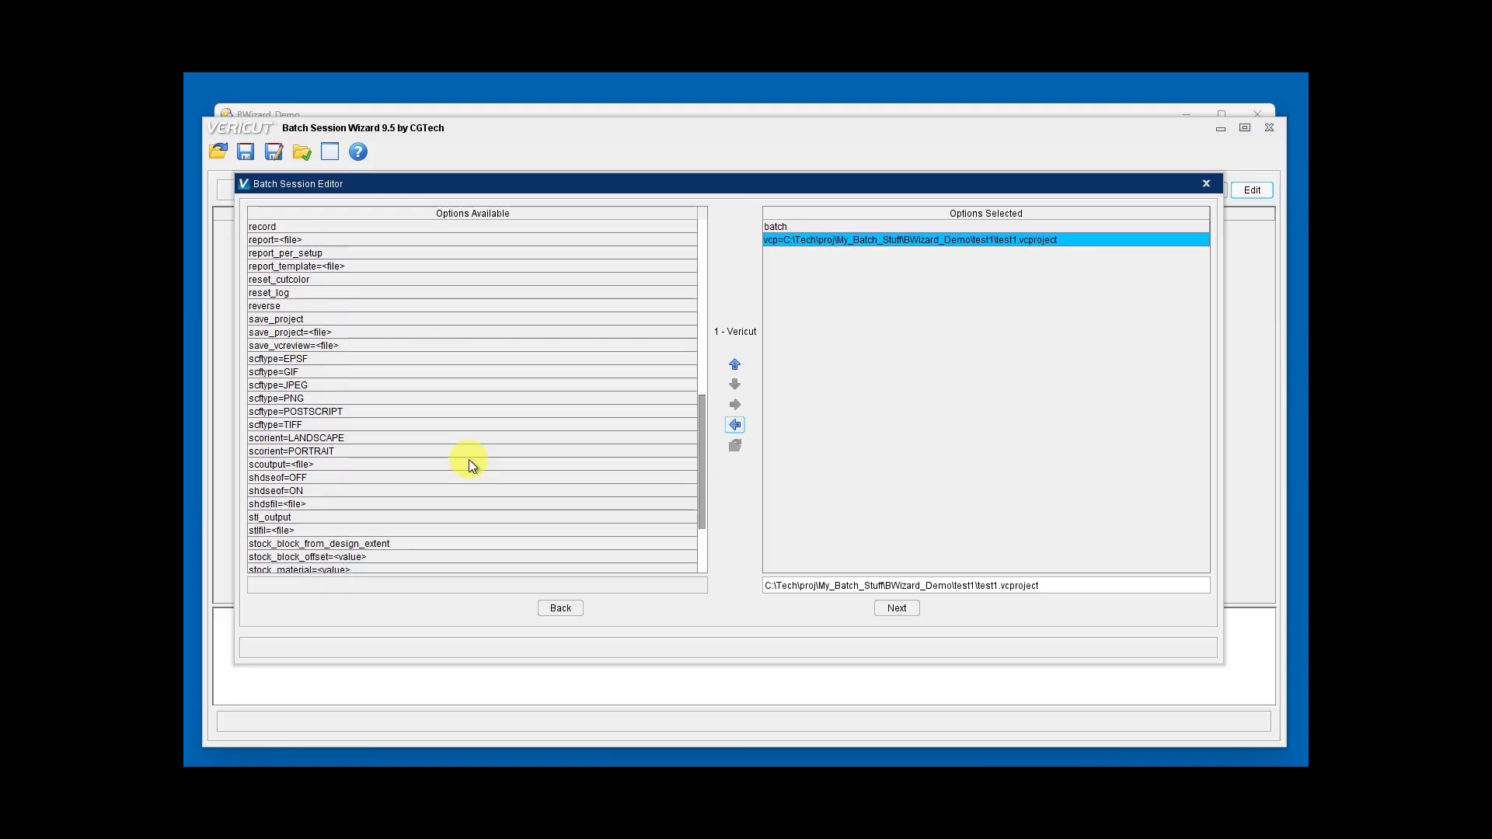
{"action": "scroll", "coordinate": [468, 459], "scroll_direction": "down", "scroll_amount": 2}
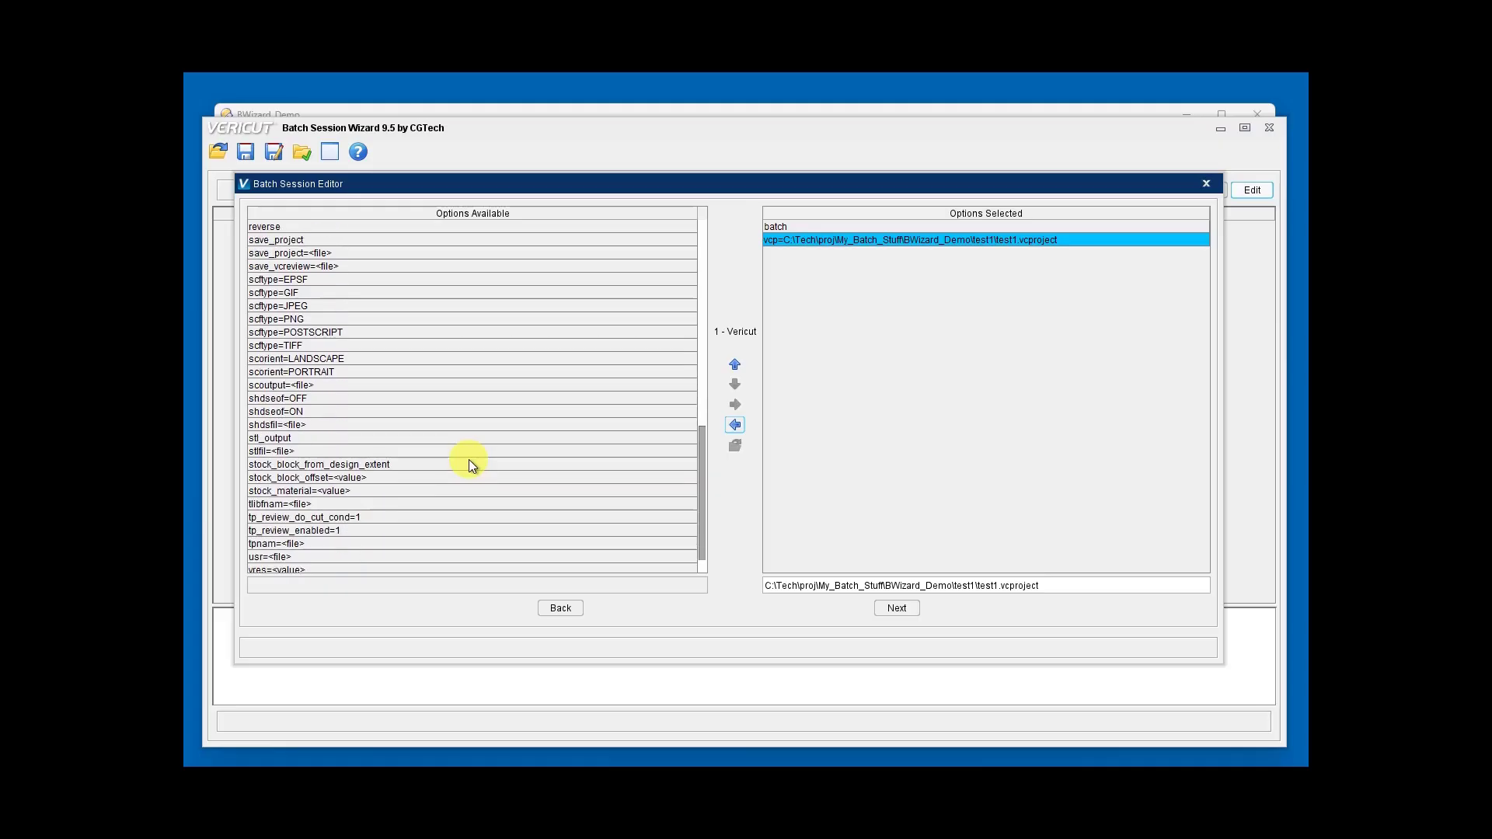
{"action": "left_click", "coordinate": [303, 531]}
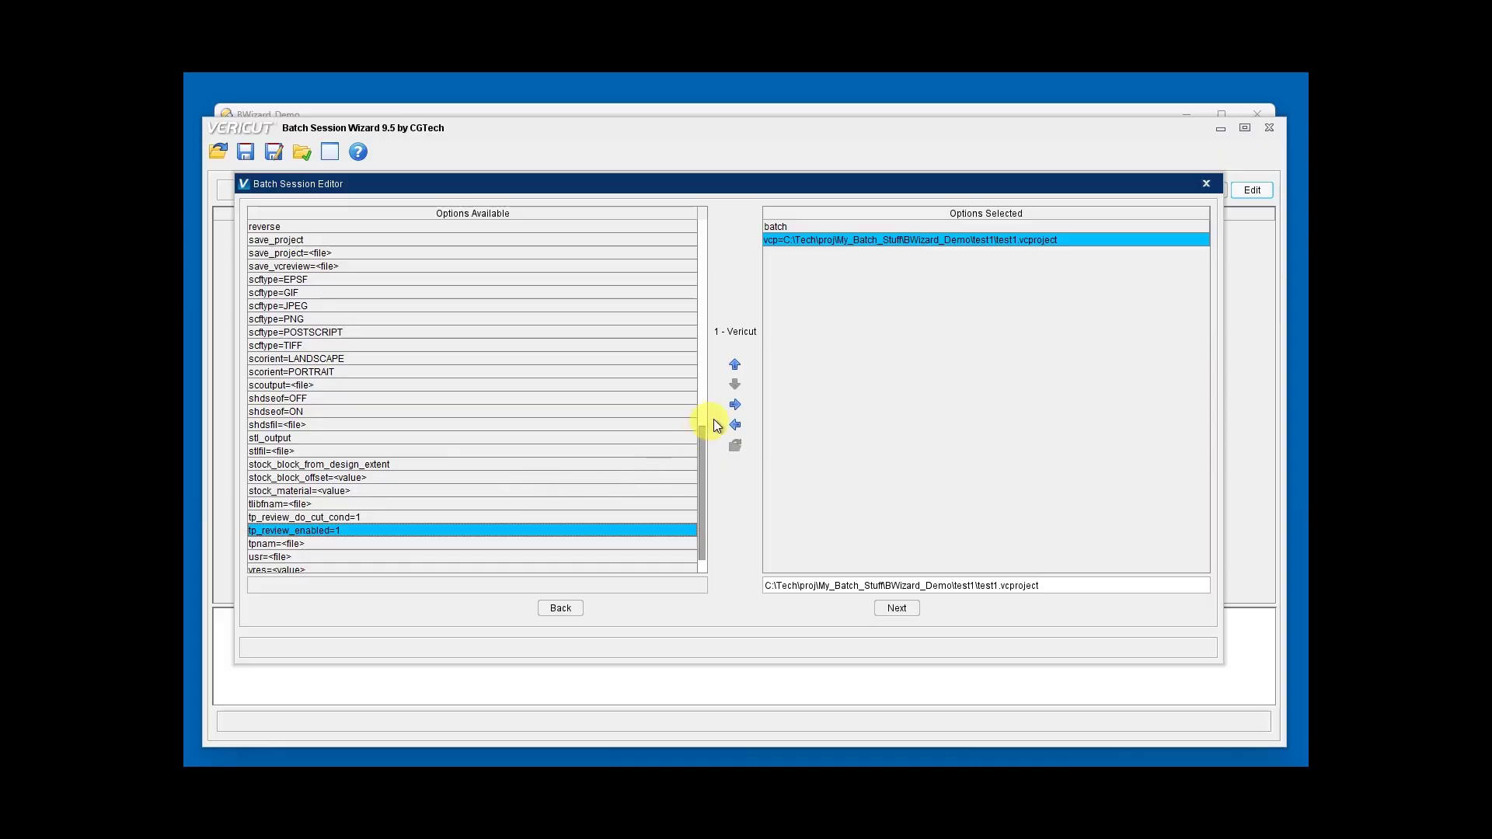
{"action": "left_click", "coordinate": [728, 407]}
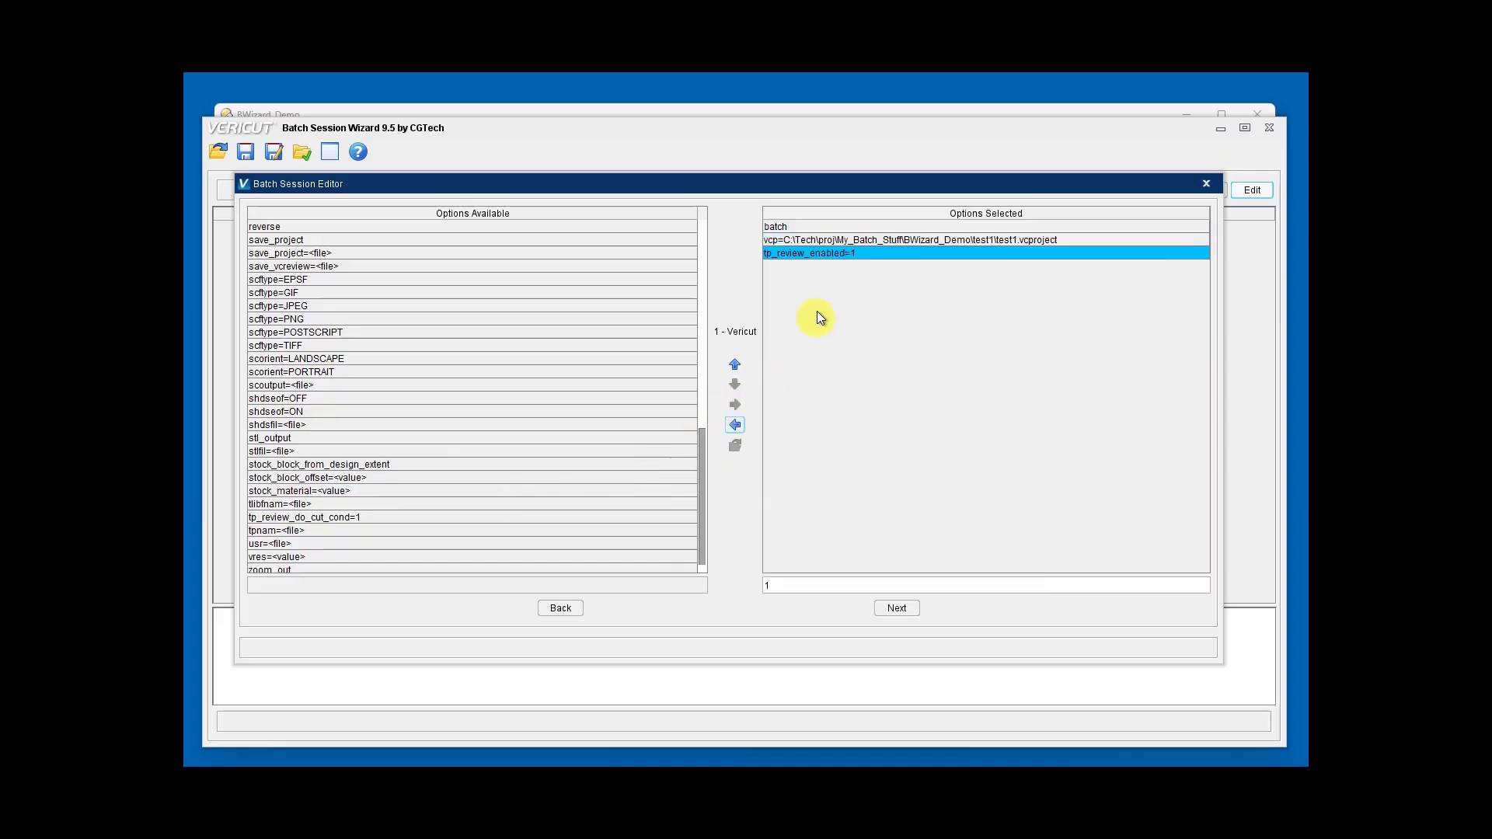
Add the save_vcreview=<file> option to operation 1, with test1.vcreview in the test1 folder as the output file
{"action": "scroll", "coordinate": [339, 360], "scroll_direction": "up", "scroll_amount": 2}
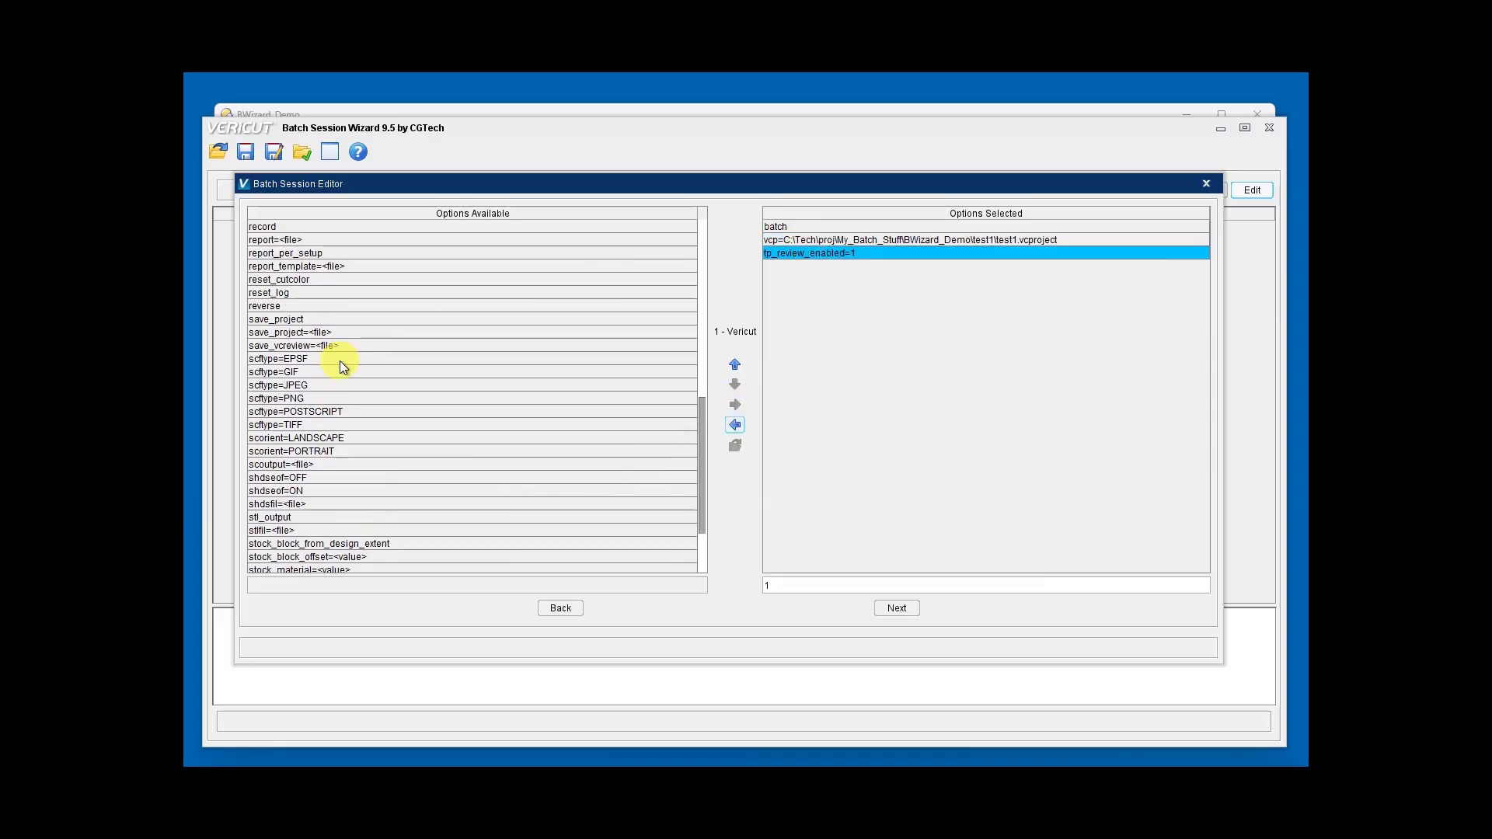
{"action": "left_click", "coordinate": [300, 347]}
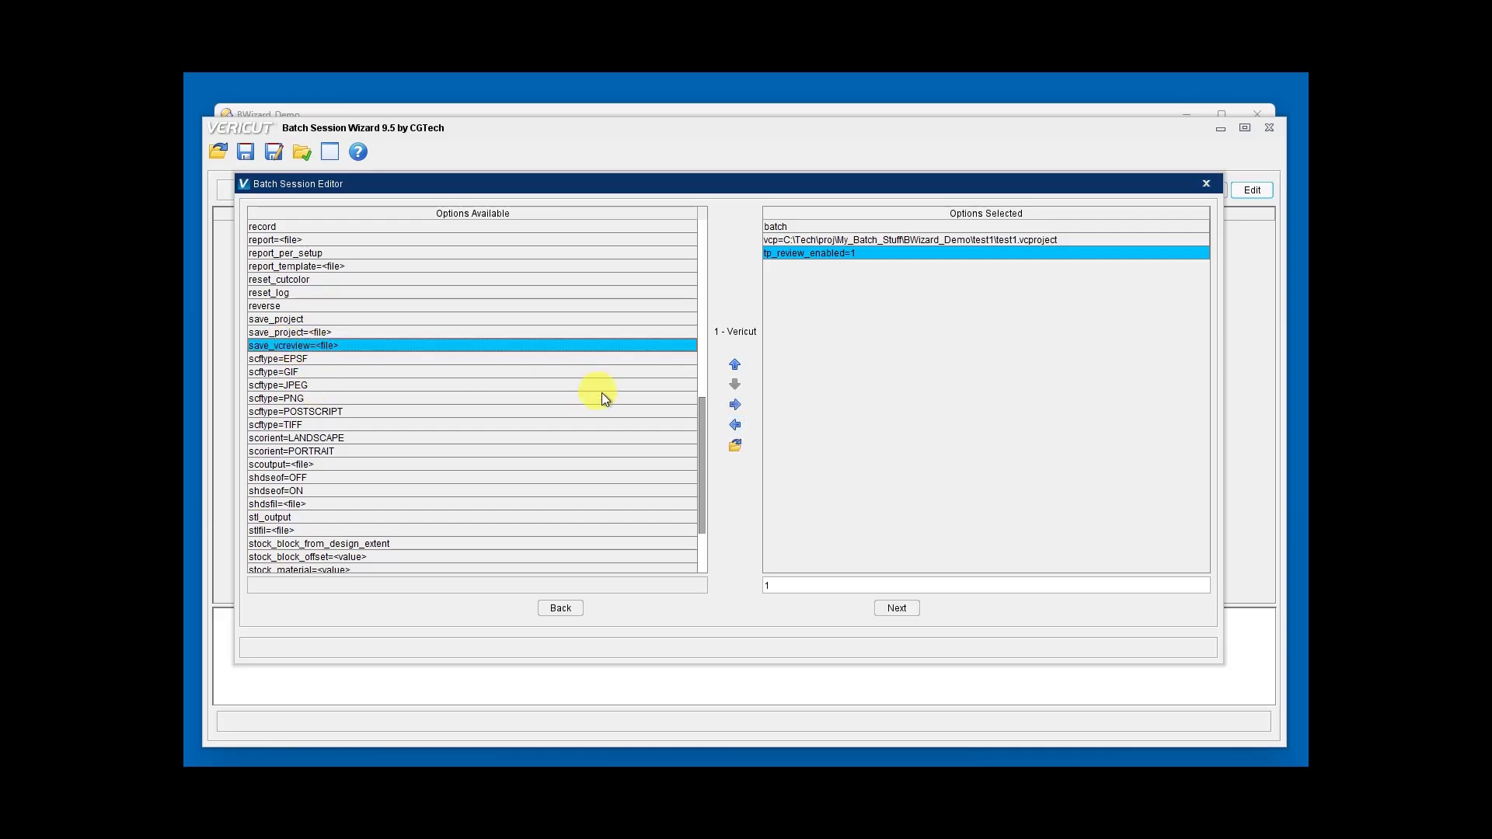
{"action": "left_click", "coordinate": [735, 445]}
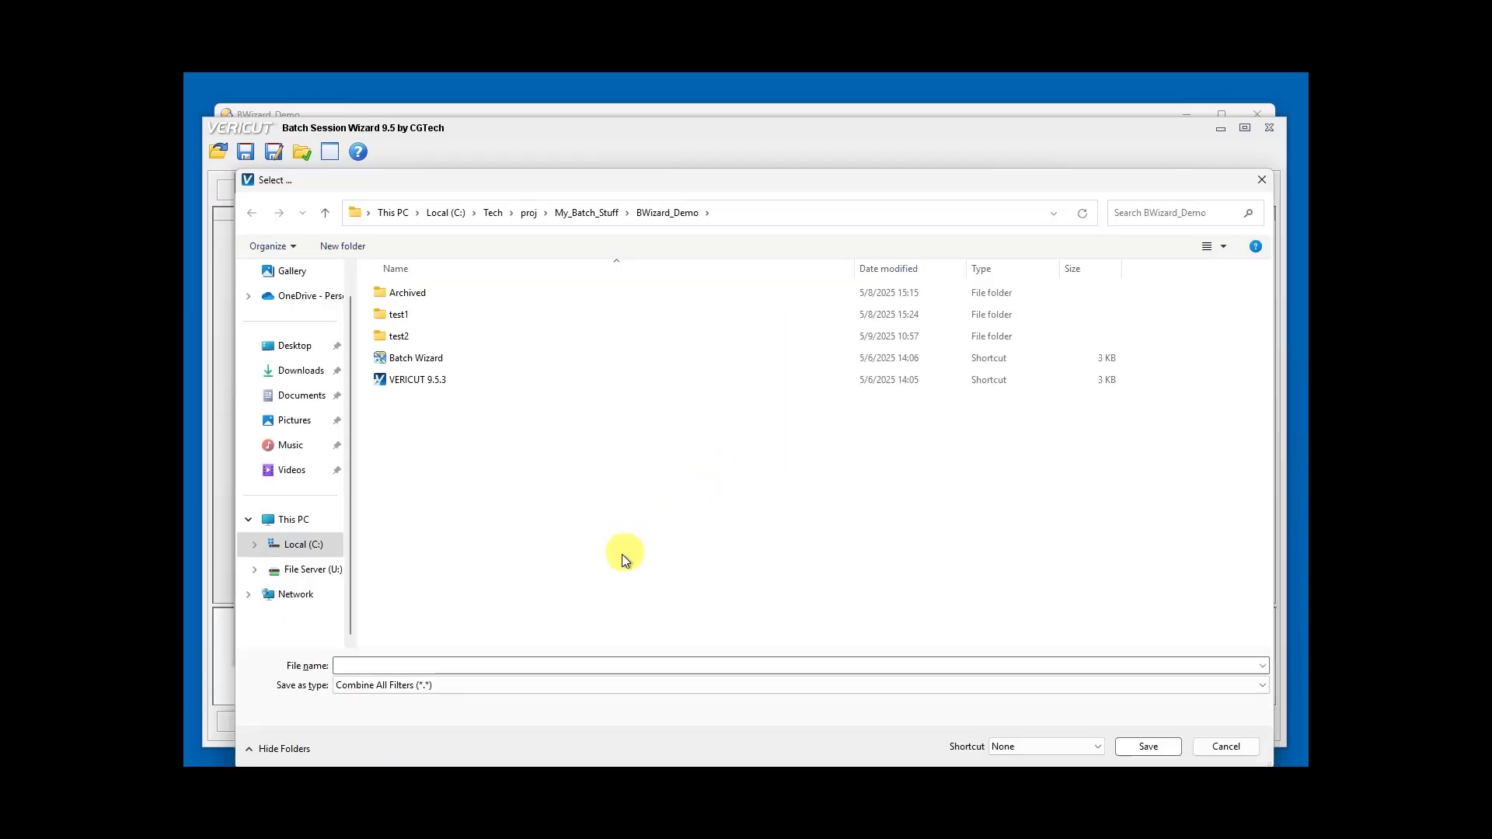
{"action": "double_click", "coordinate": [393, 321]}
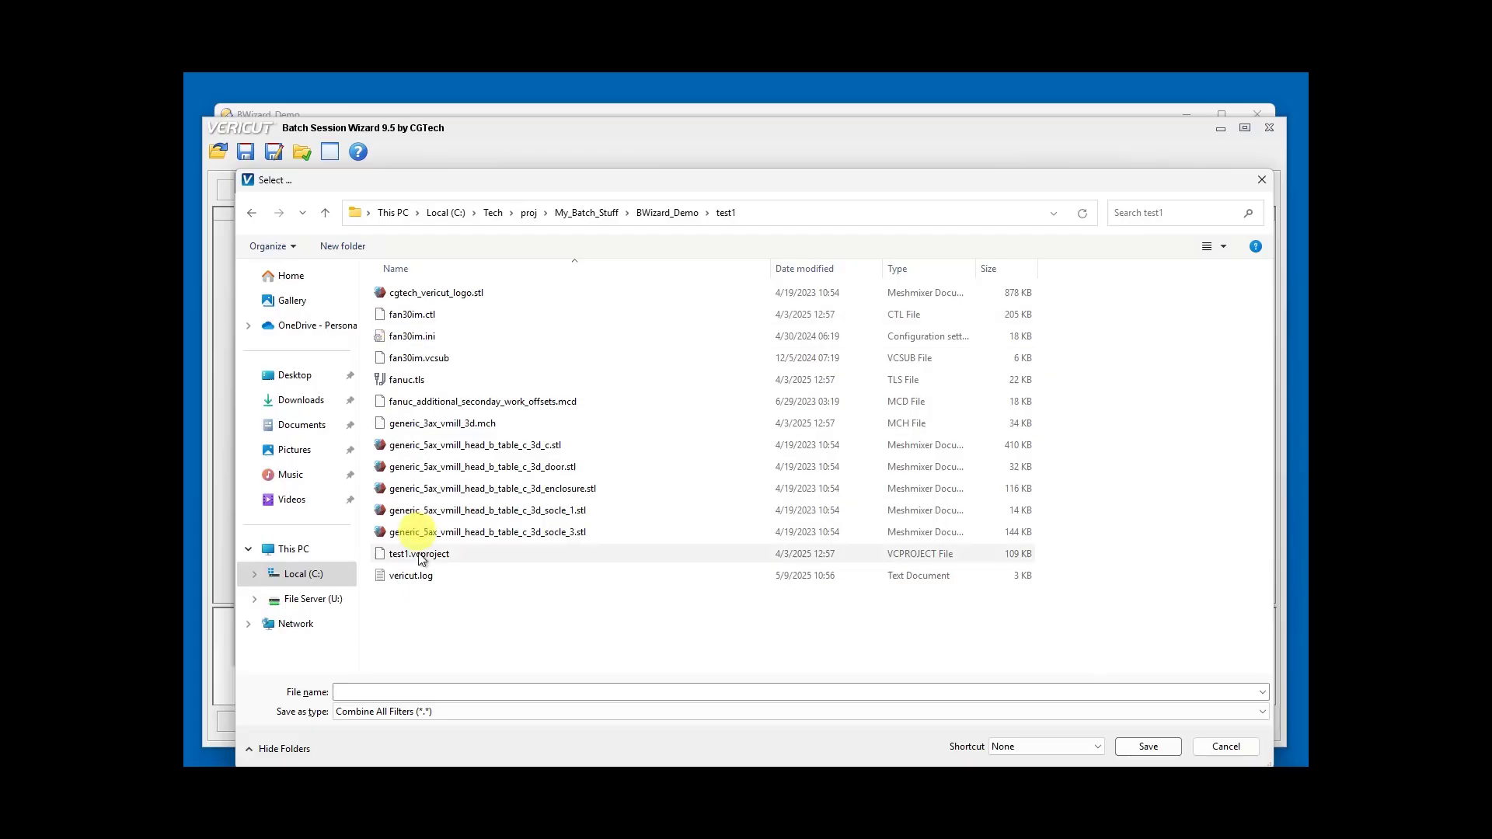
{"action": "left_click", "coordinate": [398, 692]}
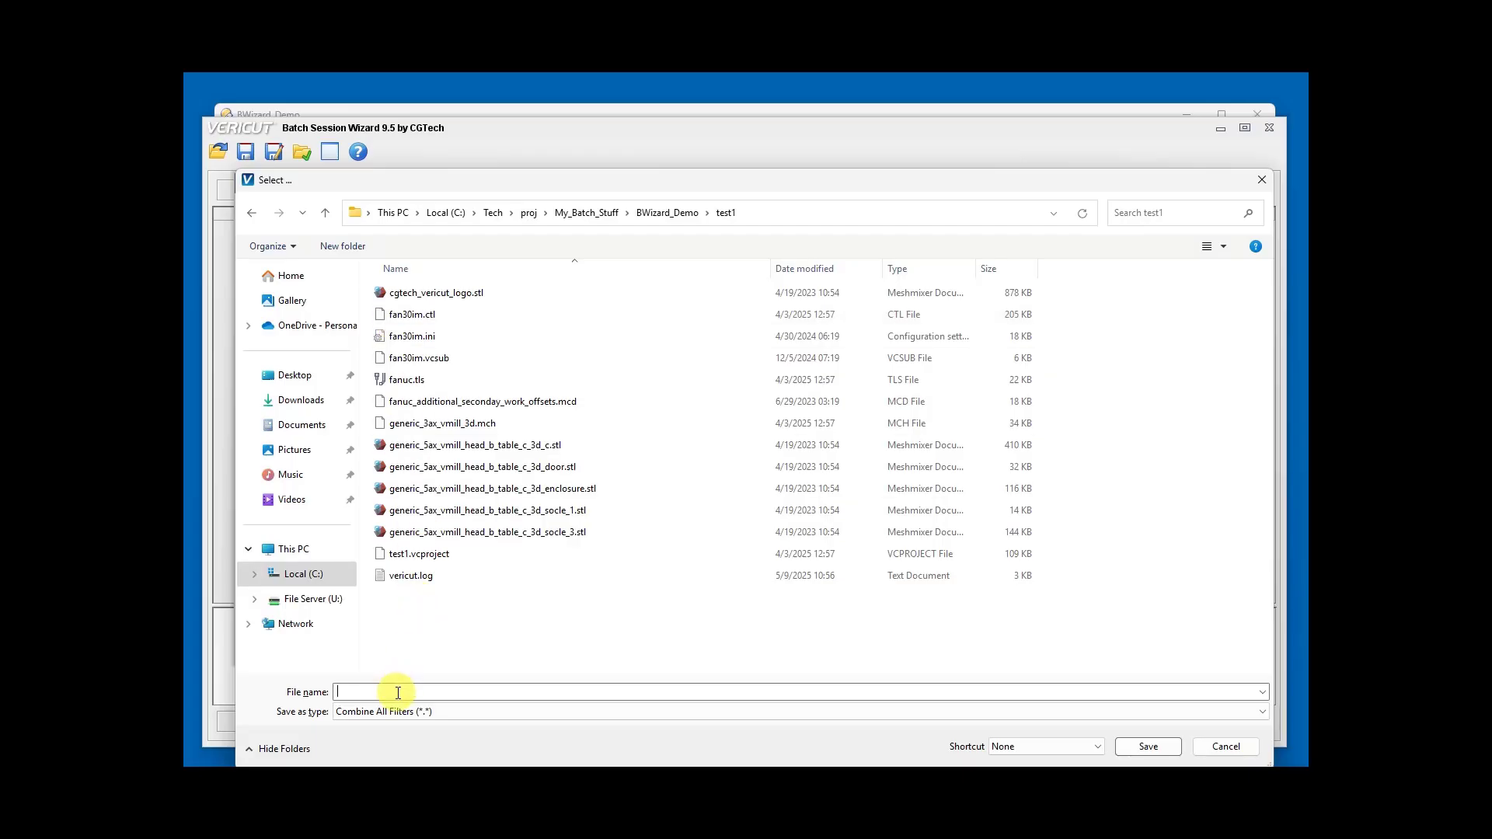
{"action": "type", "text": "test1.v"}
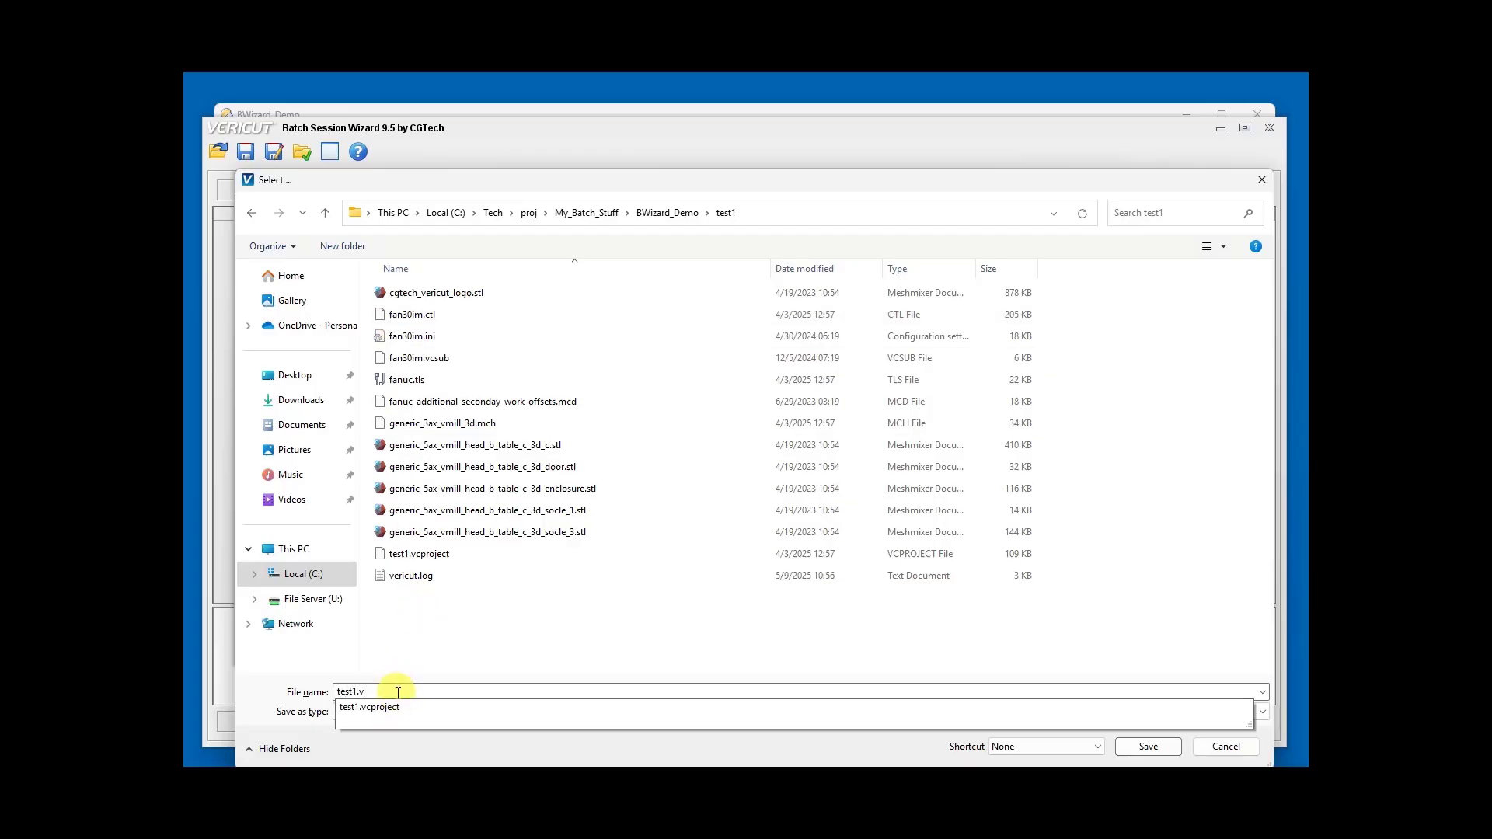
{"action": "type", "text": "creview"}
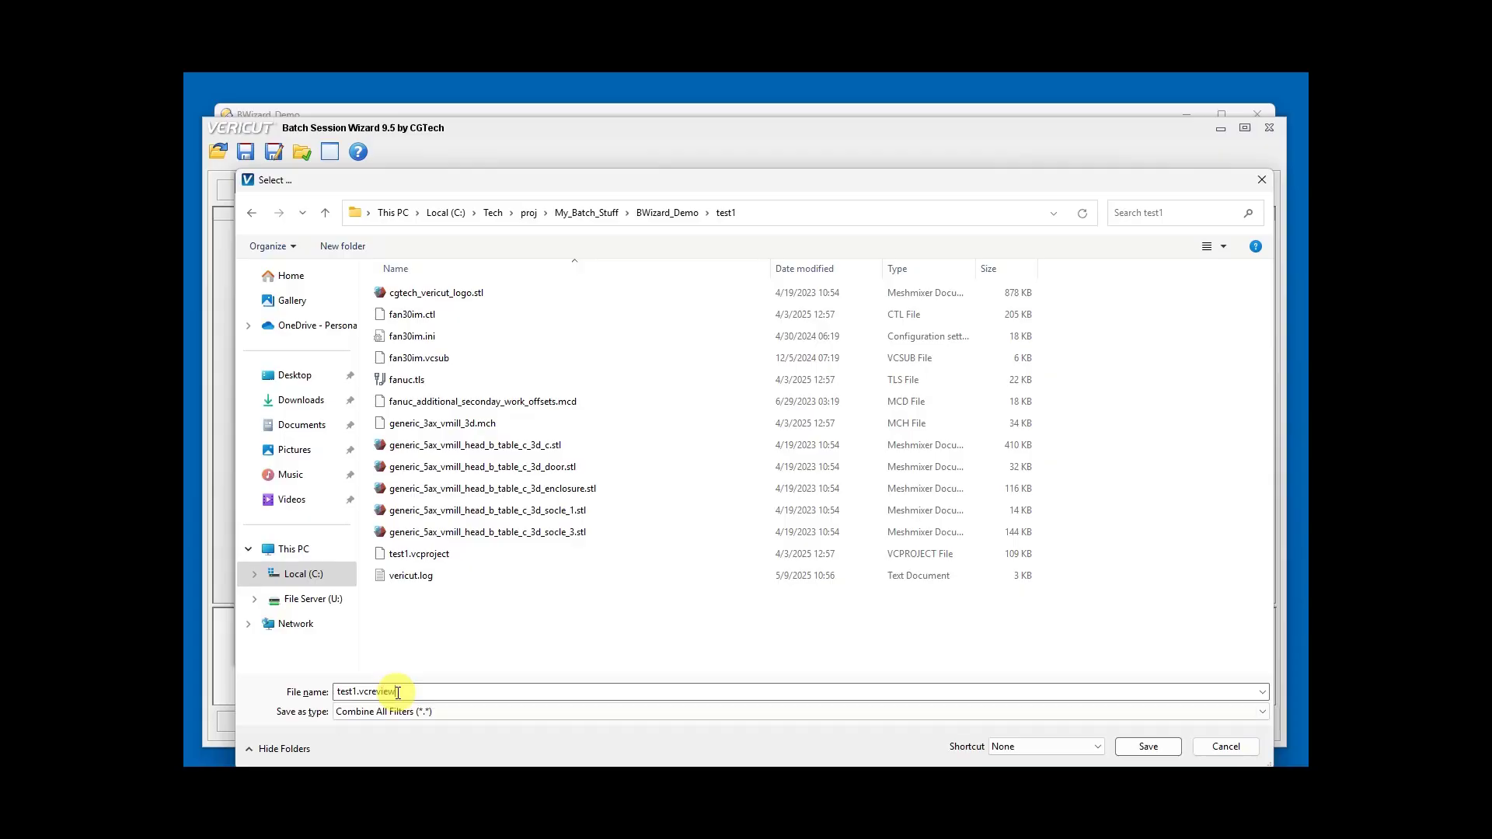
{"action": "key", "text": "Return"}
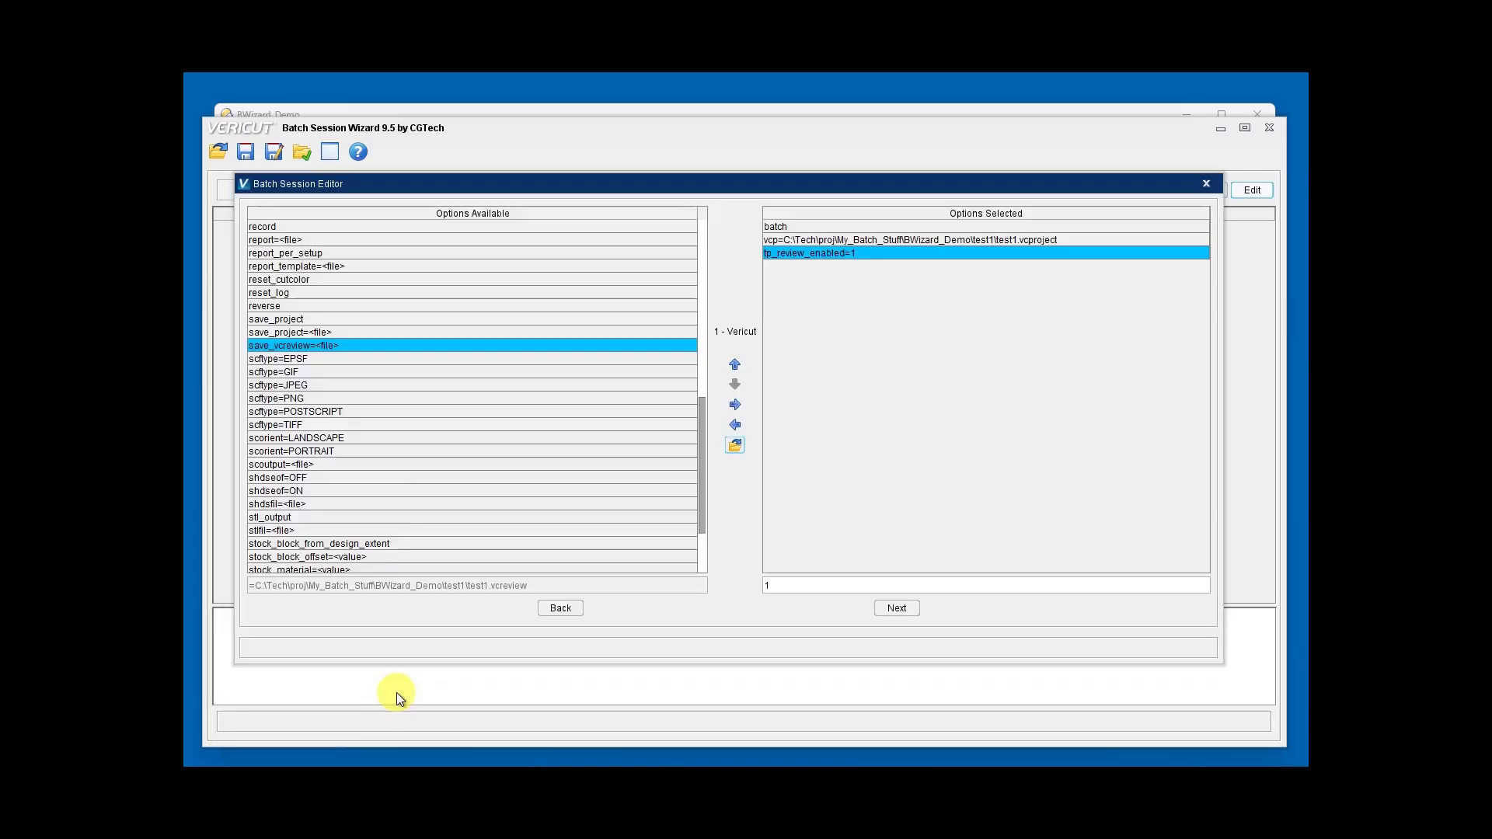
{"action": "left_click", "coordinate": [739, 402]}
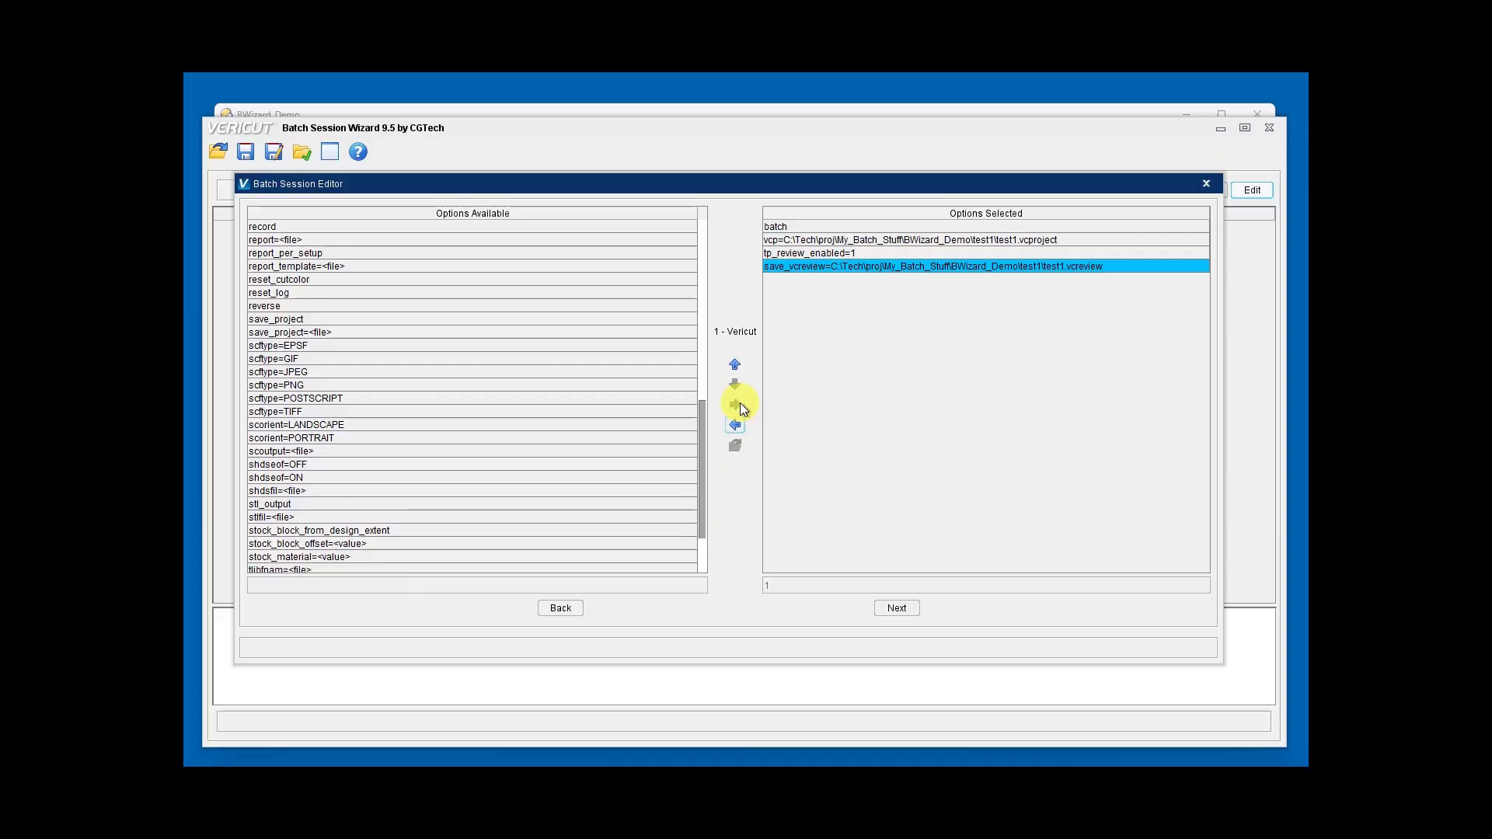
{"action": "scroll", "coordinate": [394, 370], "scroll_direction": "up", "scroll_amount": 1}
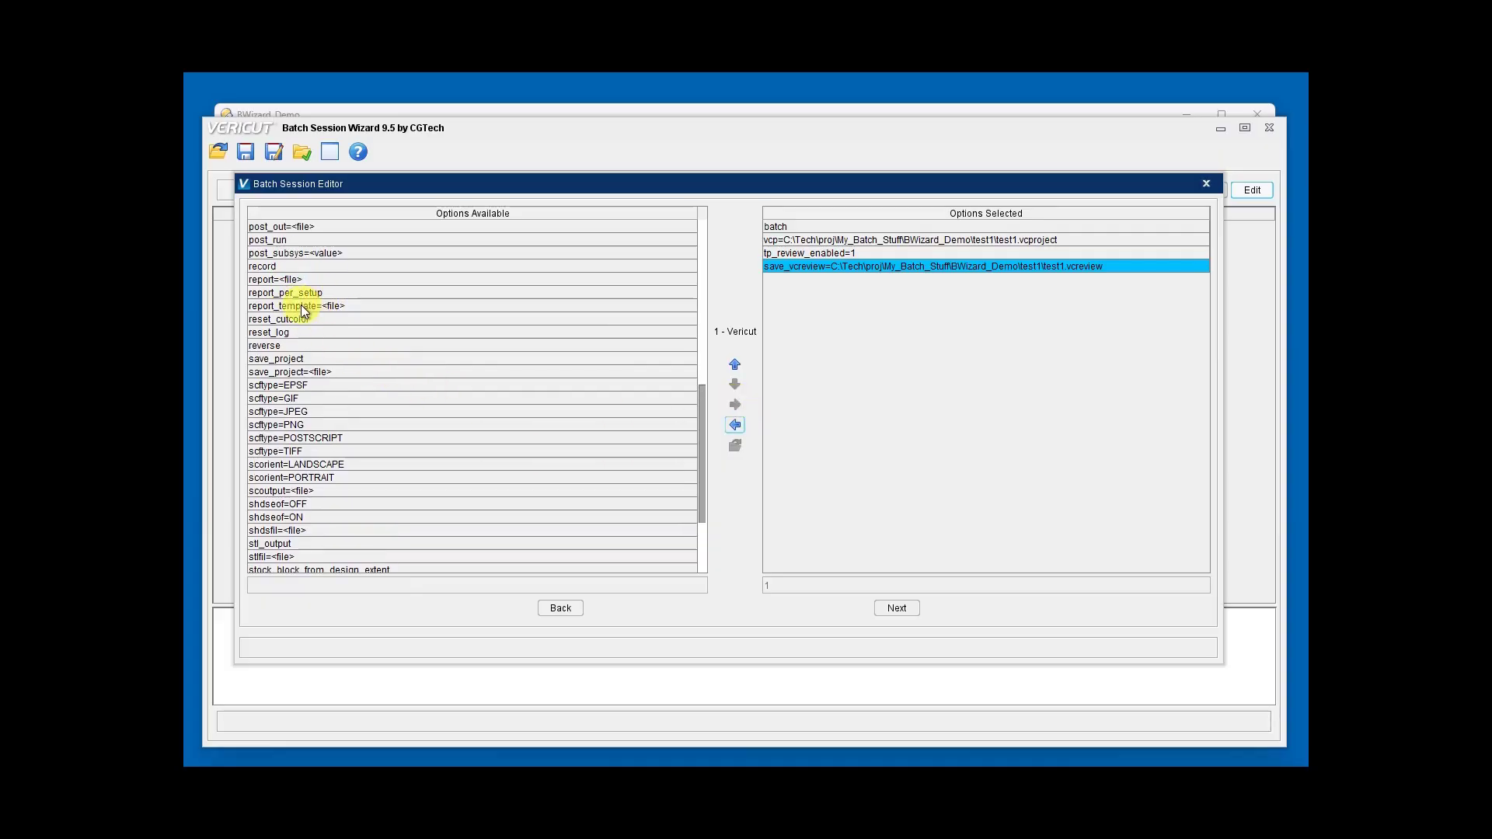
Add the report=<file> option to operation 1, with test1.pdf in the test1 folder as the output, and finish the operation
{"action": "left_click", "coordinate": [286, 278]}
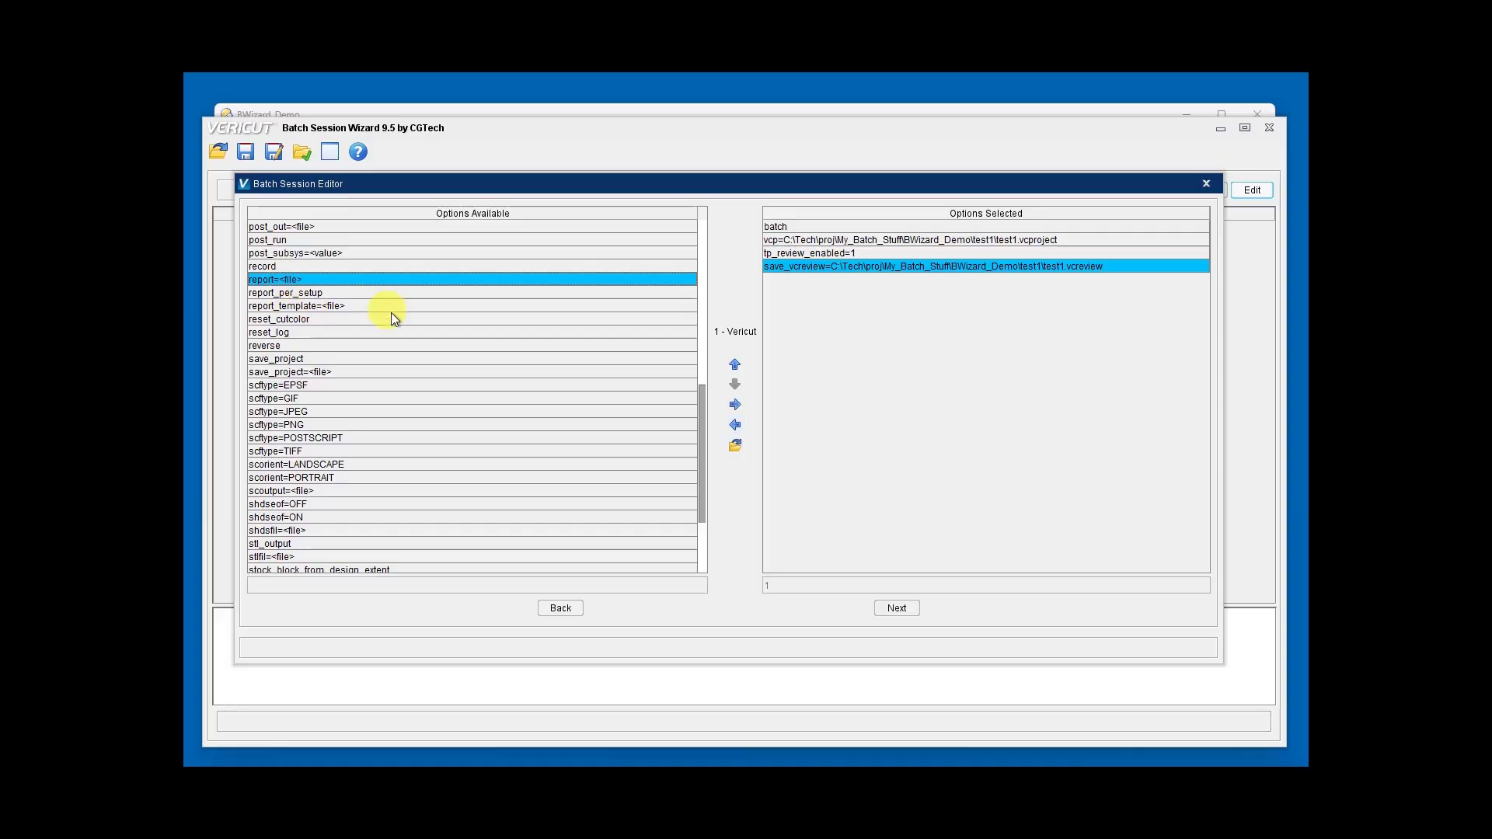
{"action": "left_click", "coordinate": [735, 445]}
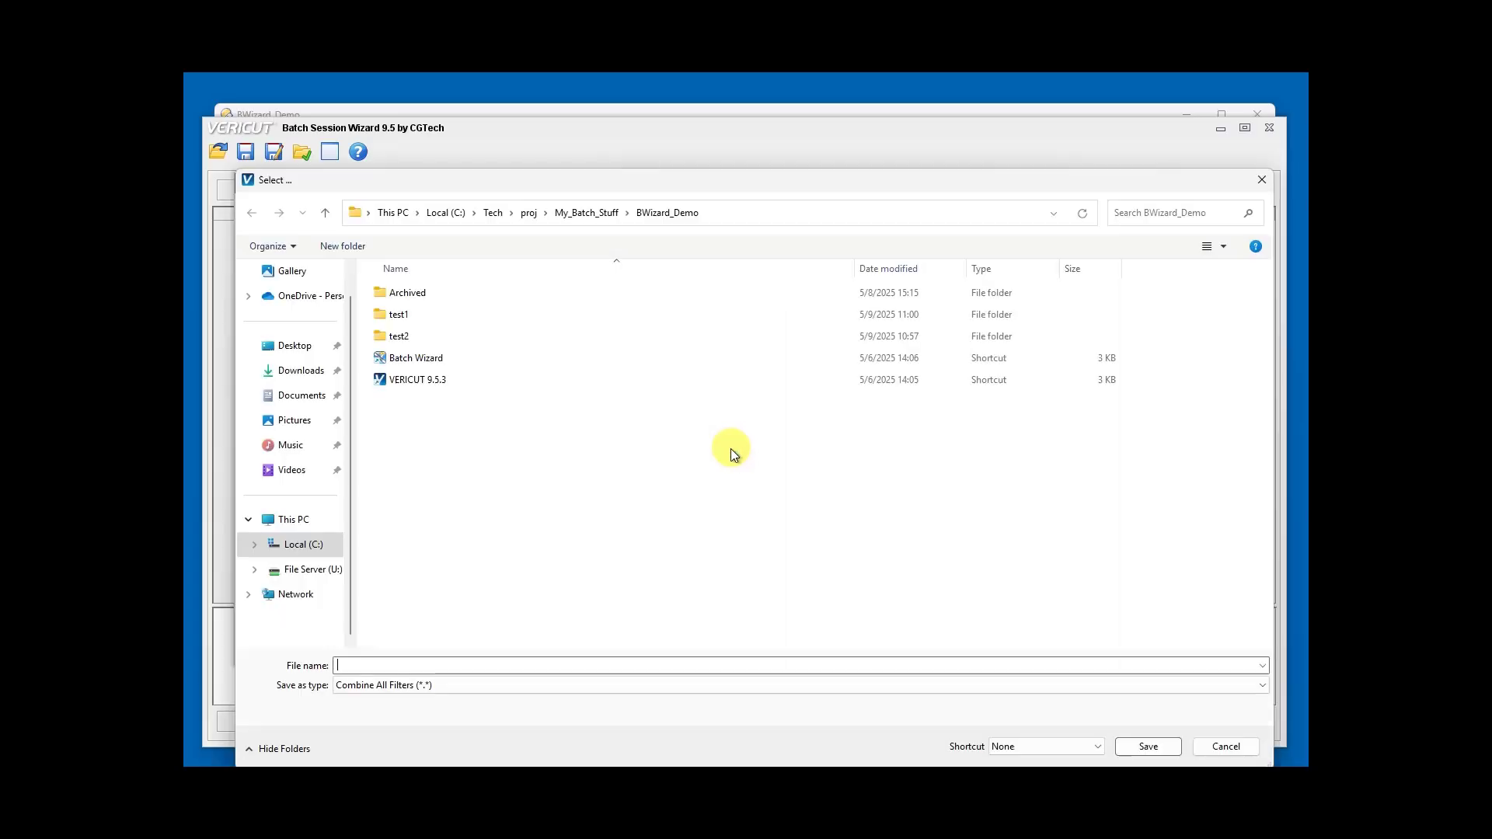
{"action": "double_click", "coordinate": [397, 318]}
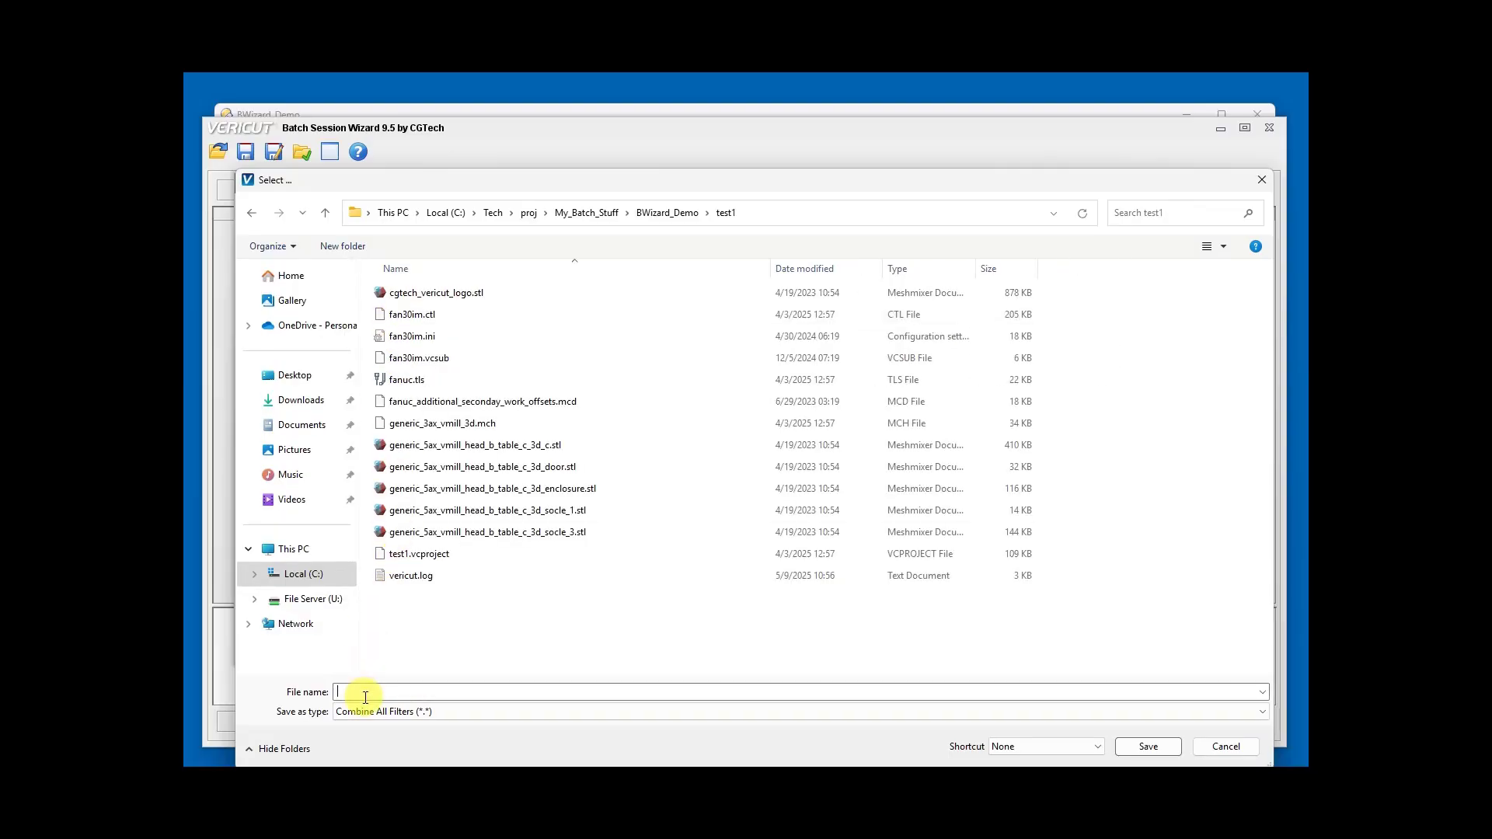
{"action": "left_click", "coordinate": [365, 693]}
{"action": "type", "text": "test"}
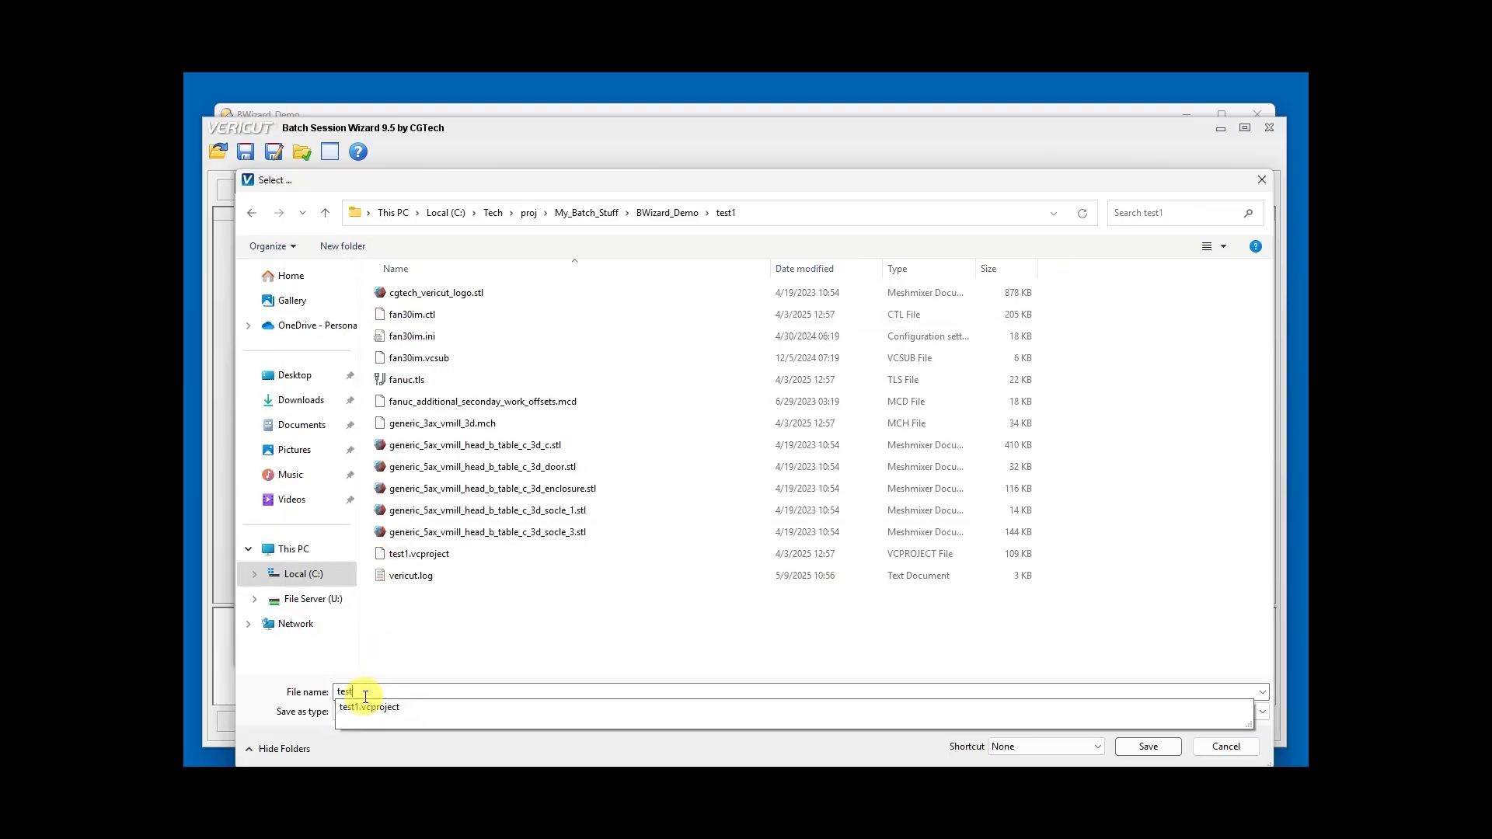
{"action": "type", "text": "1.pr"}
{"action": "key", "text": "Return"}
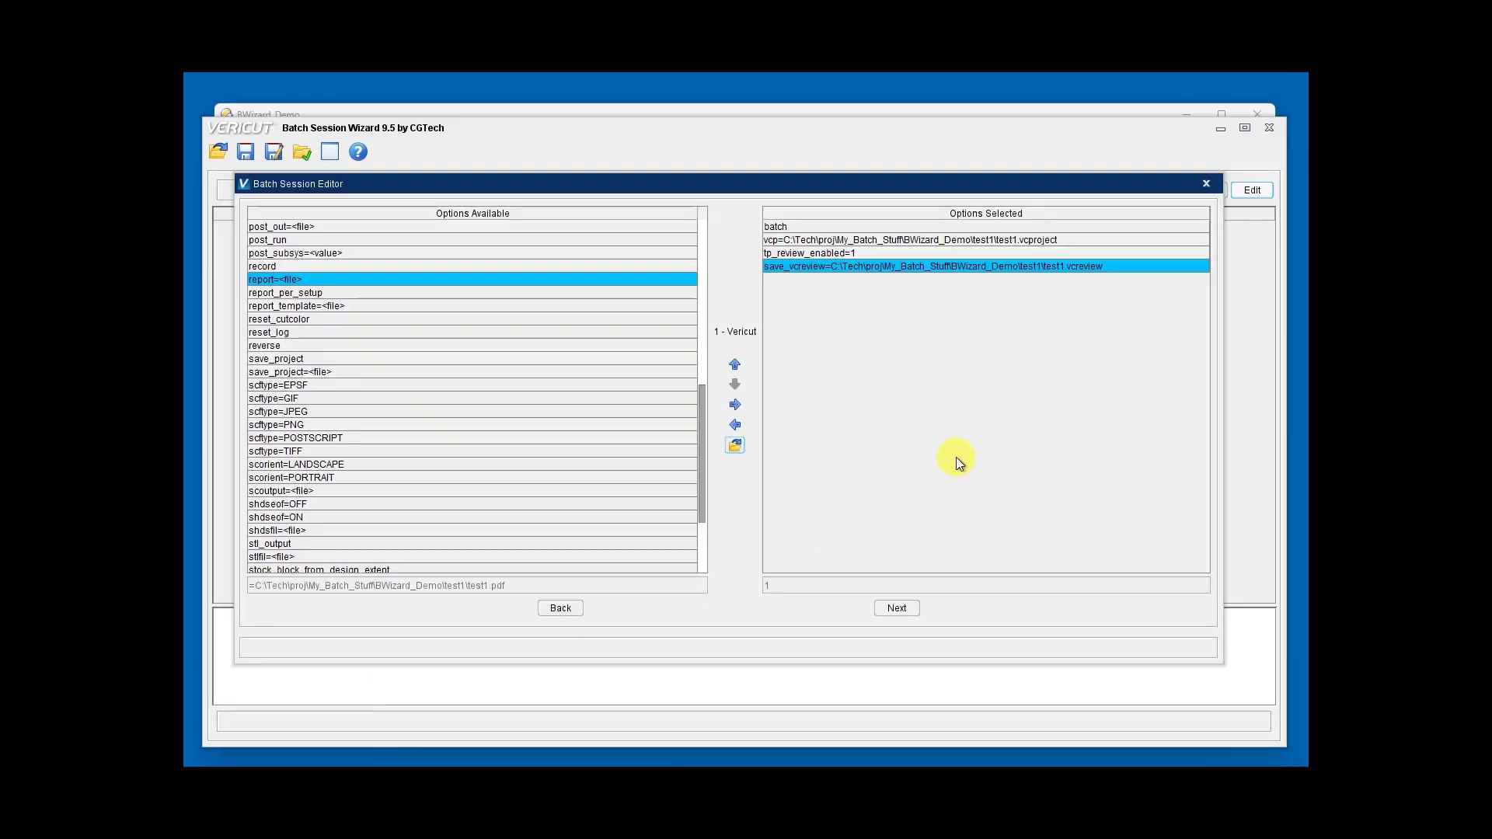
{"action": "left_click", "coordinate": [736, 403]}
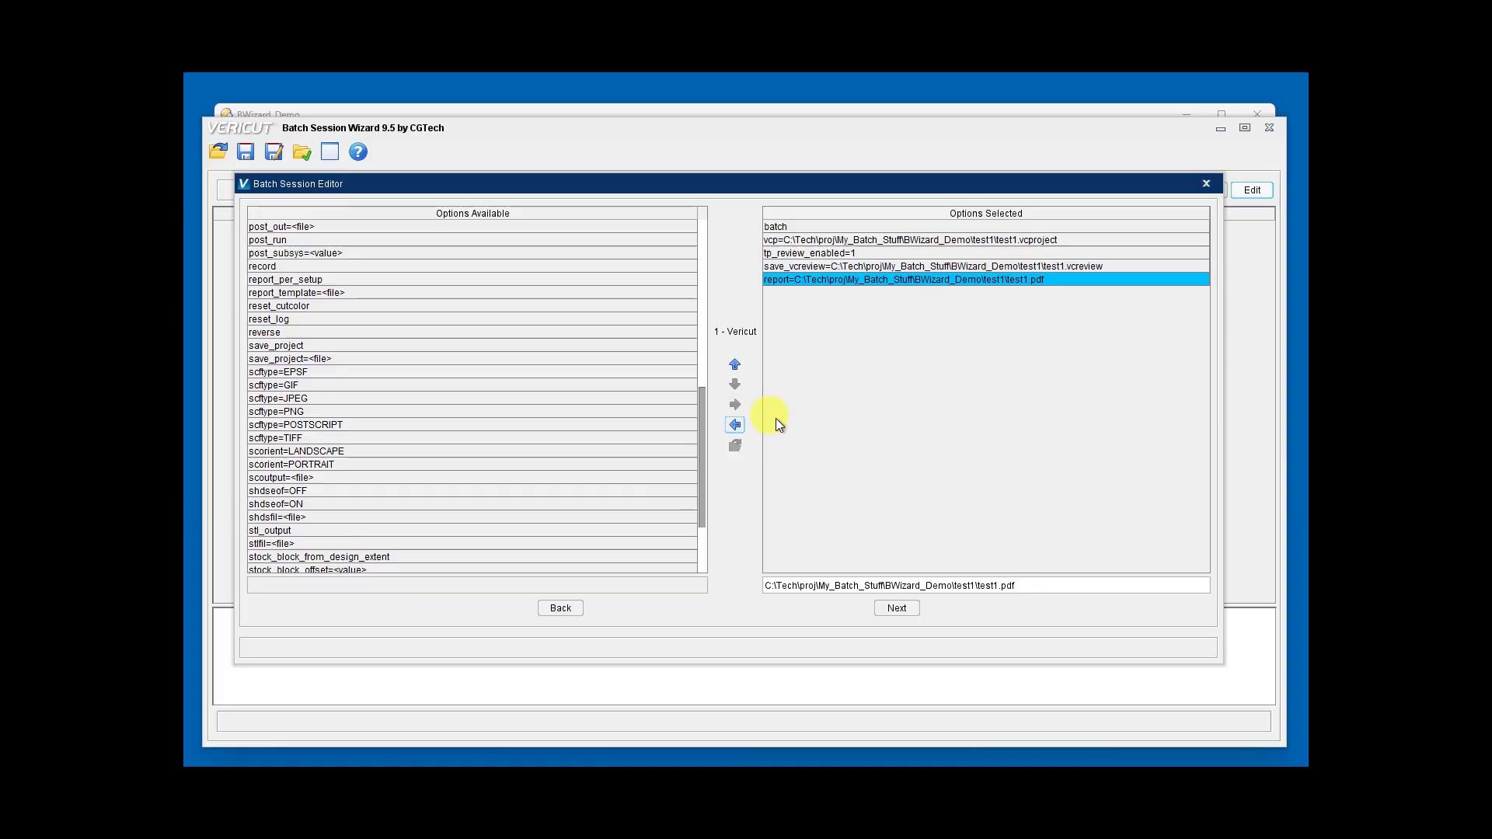
{"action": "left_click", "coordinate": [898, 609]}
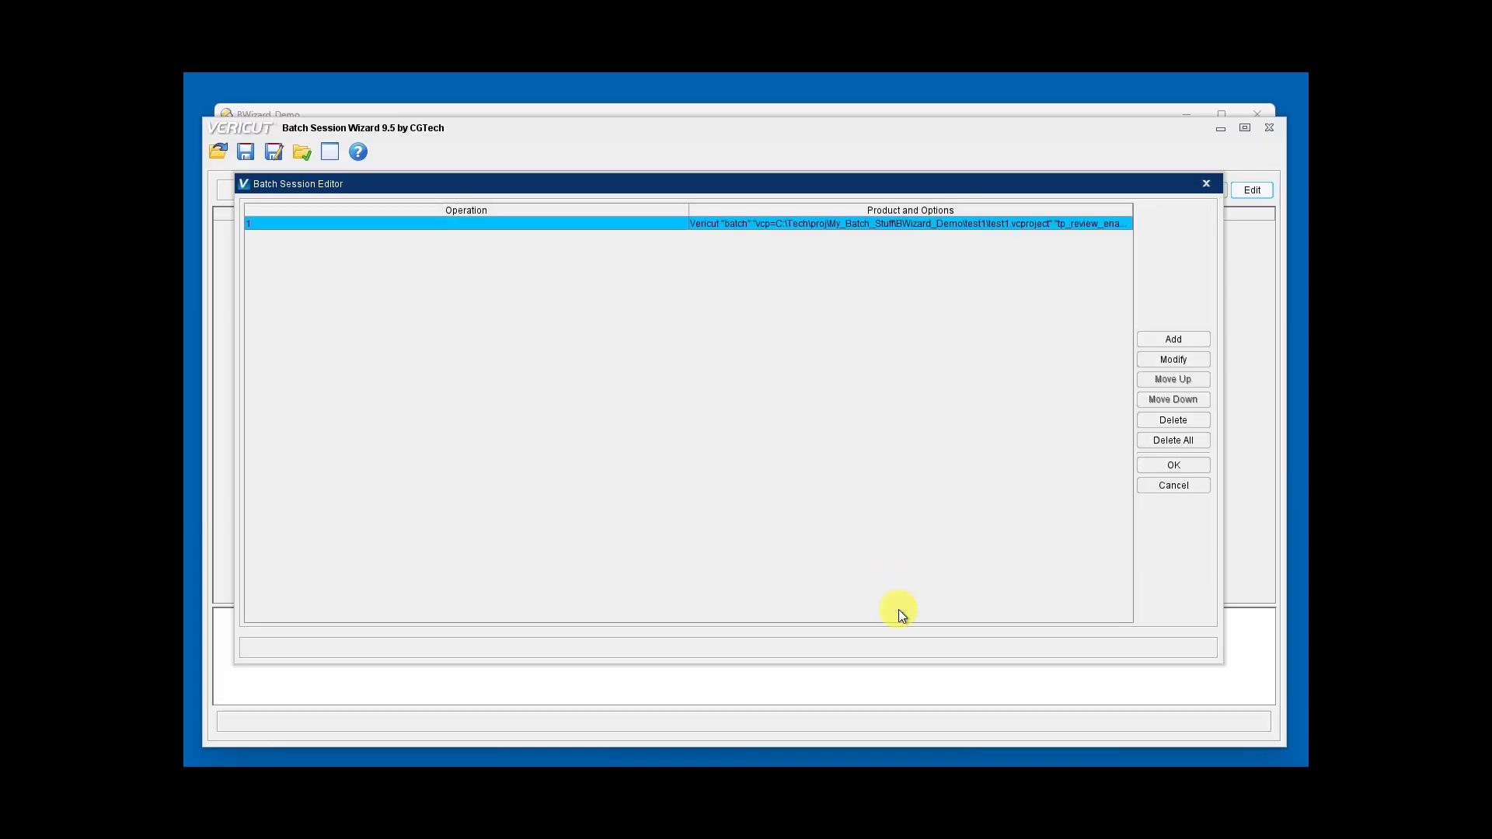
Add operation 2 to the batch session with Vericut as its product and include the batchp option
{"action": "left_click", "coordinate": [1173, 339]}
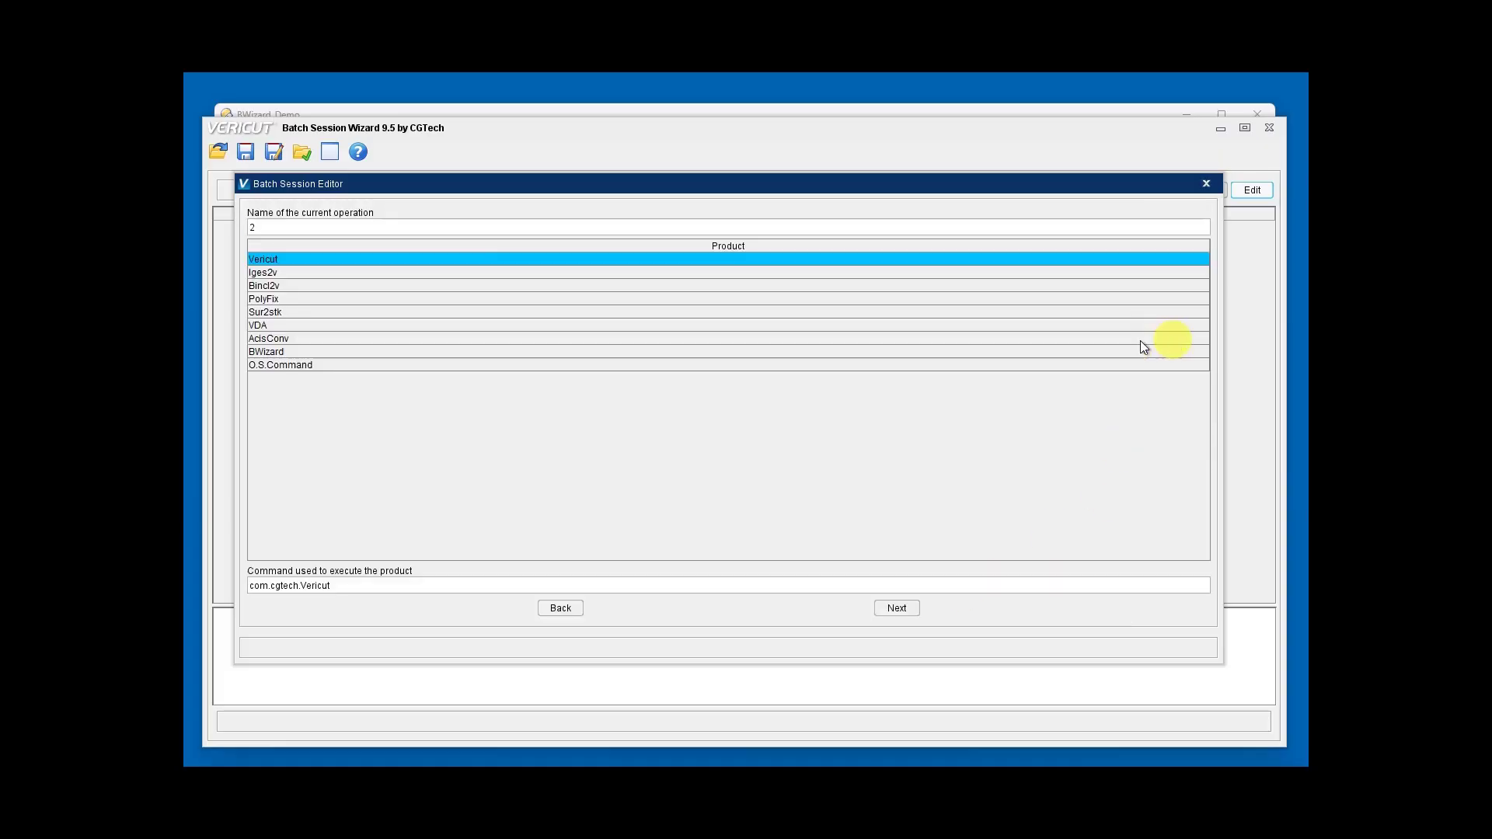
{"action": "double_click", "coordinate": [252, 226]}
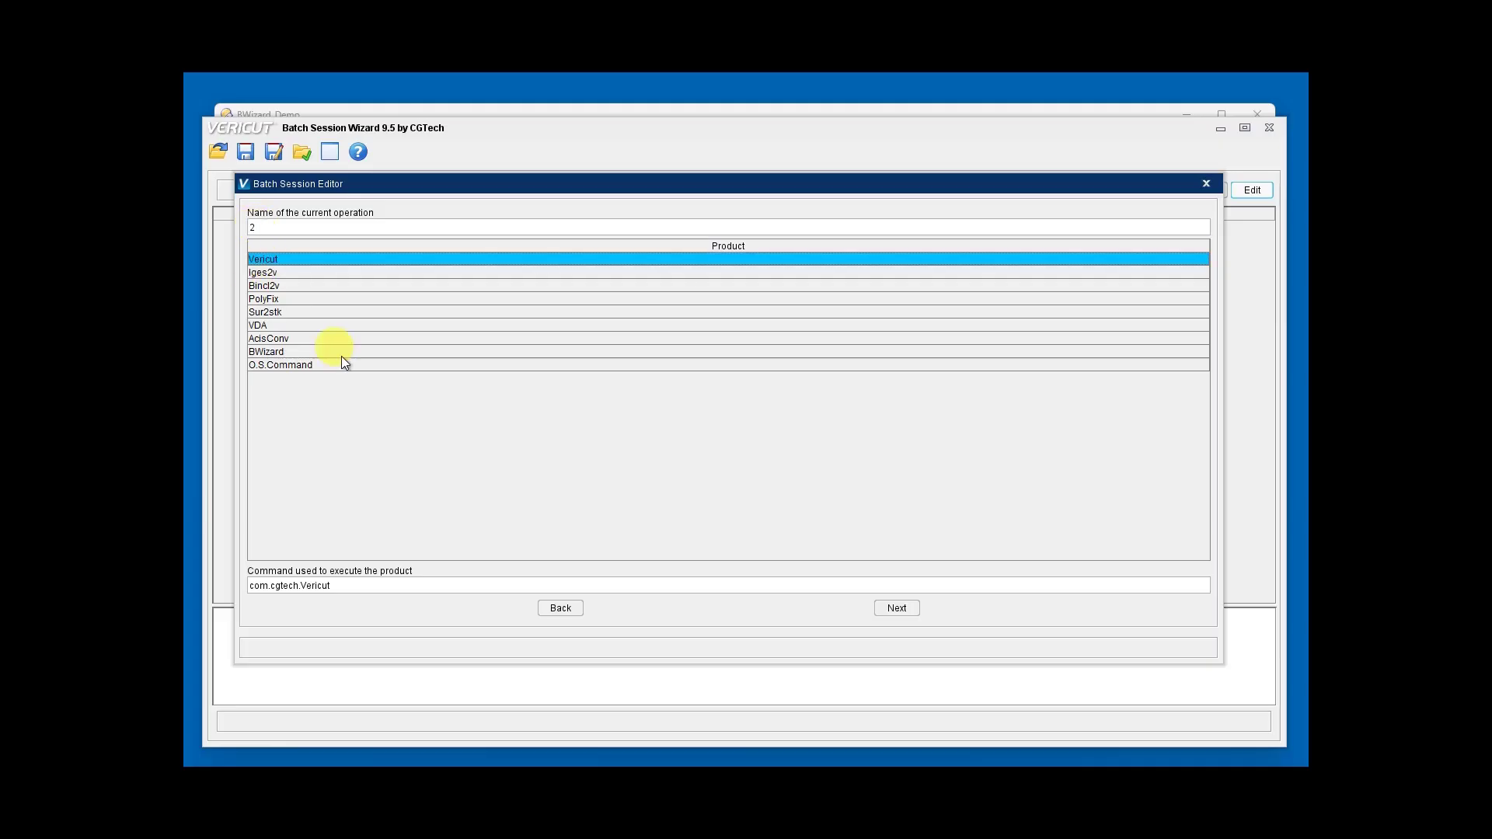
{"action": "left_click", "coordinate": [897, 609]}
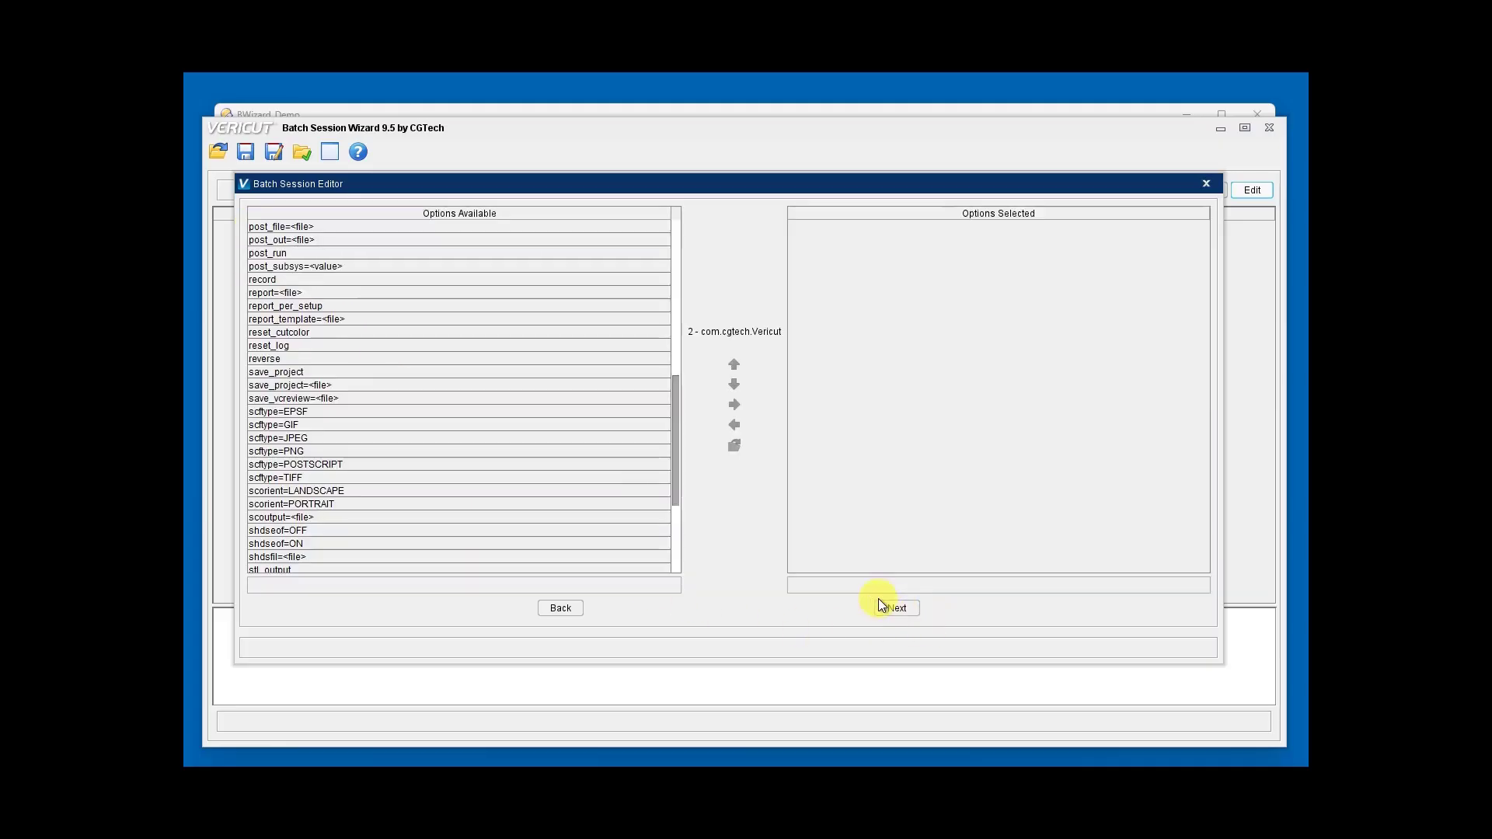
{"action": "left_click_drag", "start_coordinate": [677, 421], "coordinate": [676, 249]}
{"action": "left_click", "coordinate": [261, 306]}
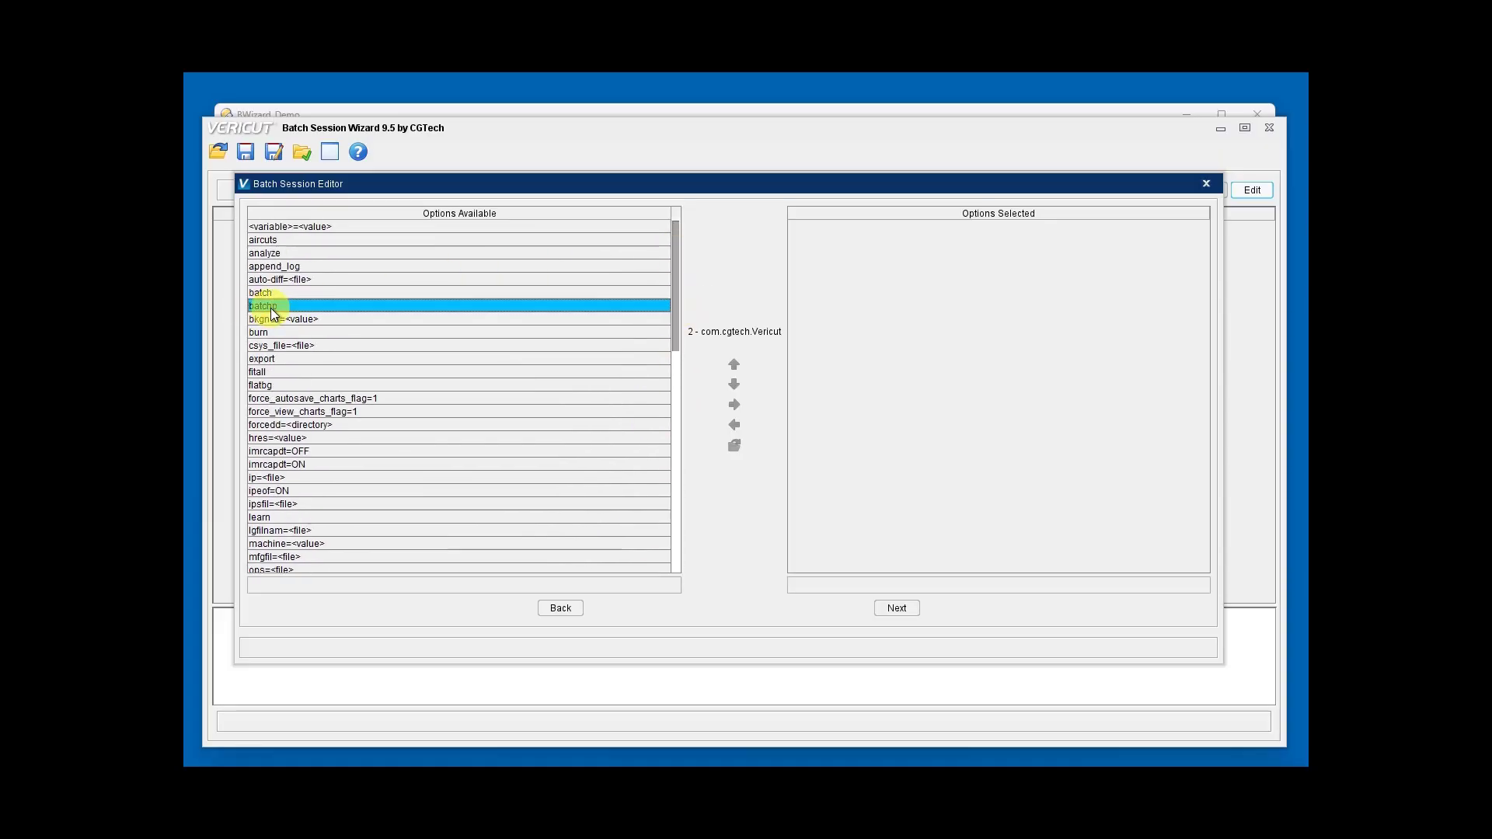
{"action": "left_click", "coordinate": [725, 407]}
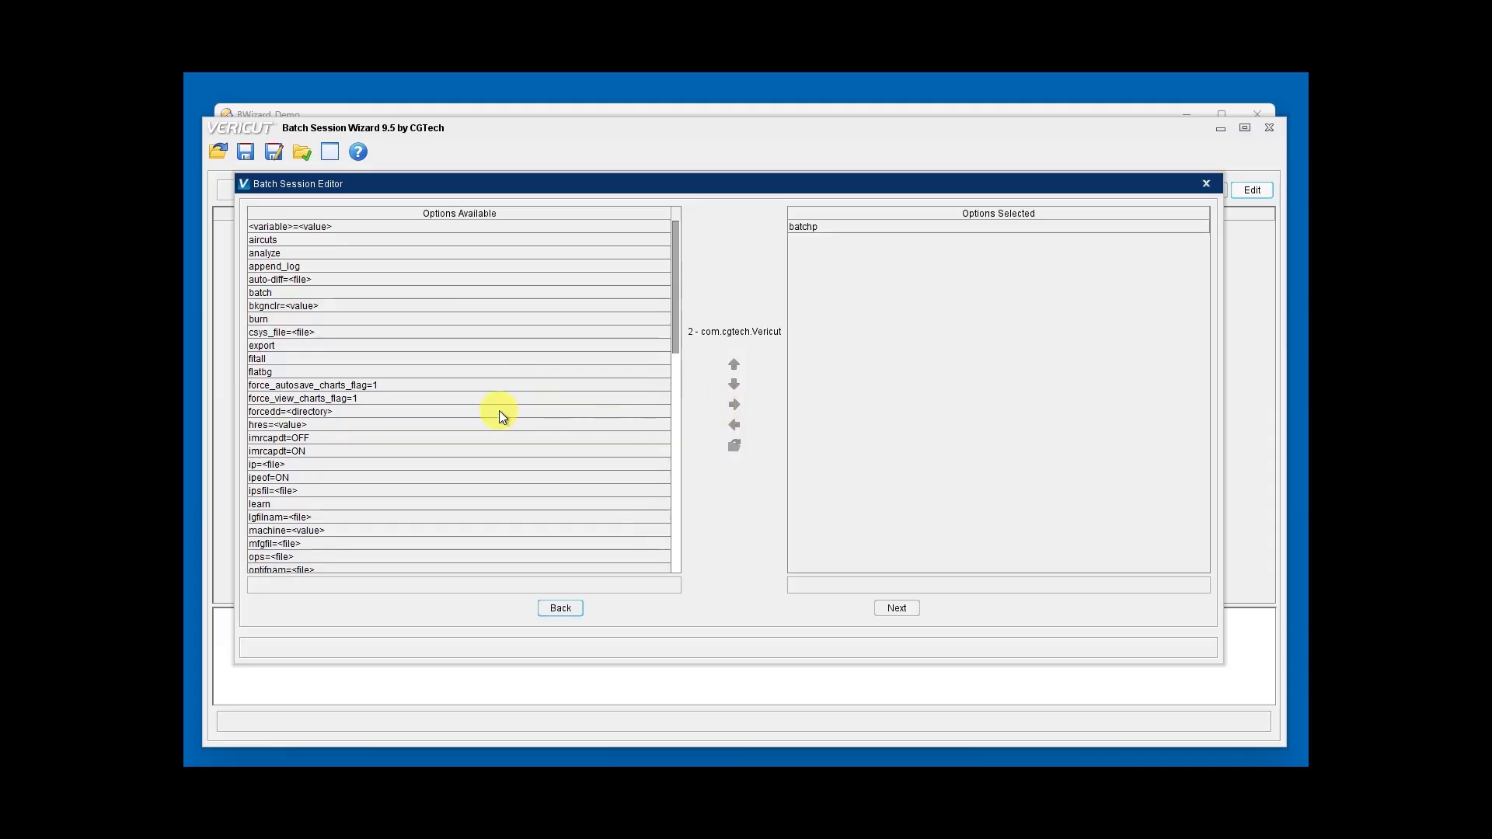
Add the vcp=<file> option to operation 2, pointing to test2.vcproject in the test2 folder
{"action": "scroll", "coordinate": [499, 410], "scroll_direction": "down", "scroll_amount": 12}
{"action": "scroll", "coordinate": [499, 415], "scroll_direction": "down", "scroll_amount": 3}
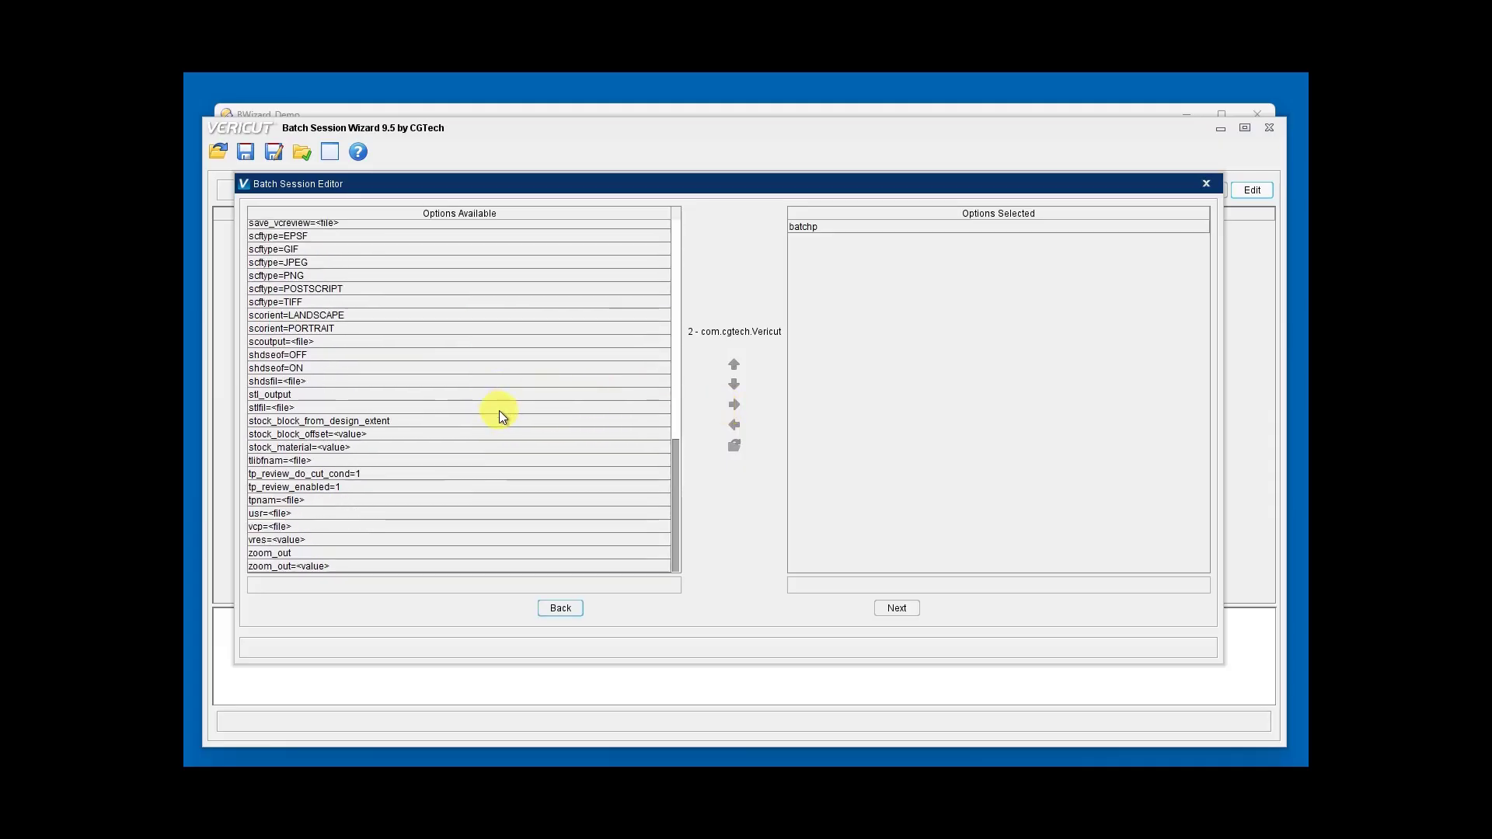
{"action": "left_click", "coordinate": [266, 526]}
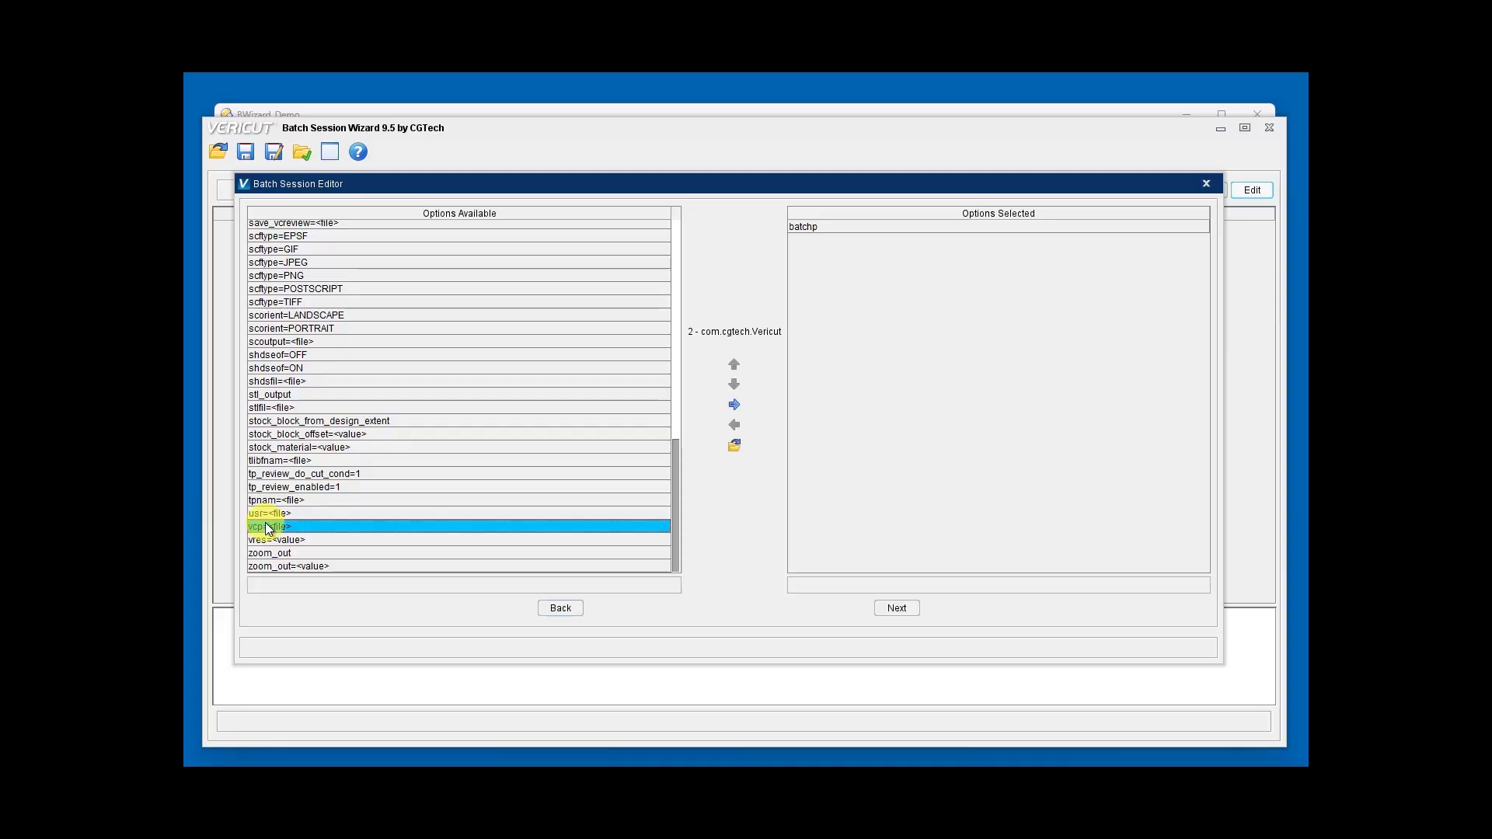
{"action": "left_click", "coordinate": [735, 445]}
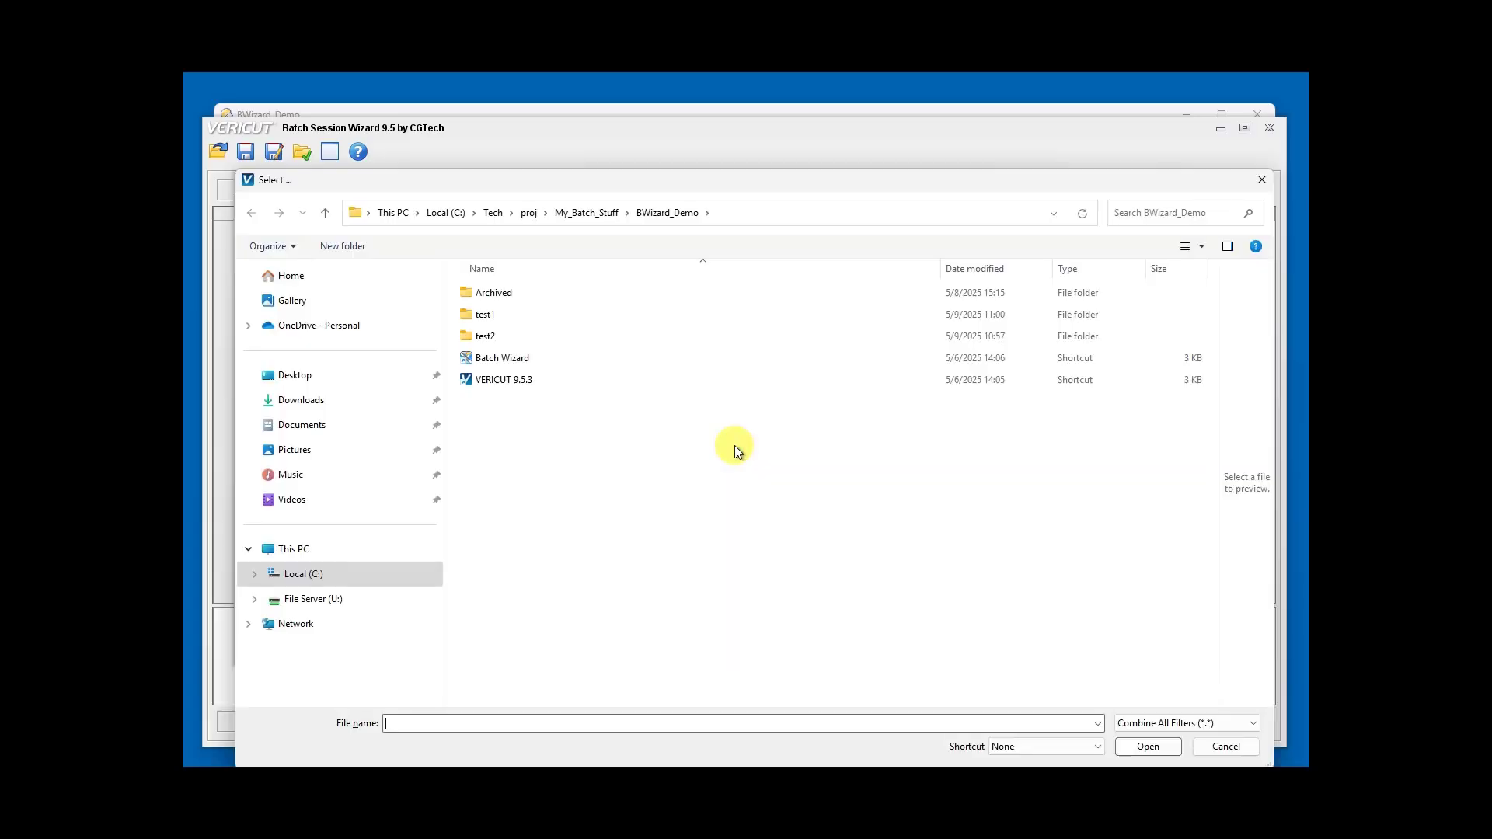
{"action": "double_click", "coordinate": [486, 336]}
{"action": "left_click", "coordinate": [483, 576]}
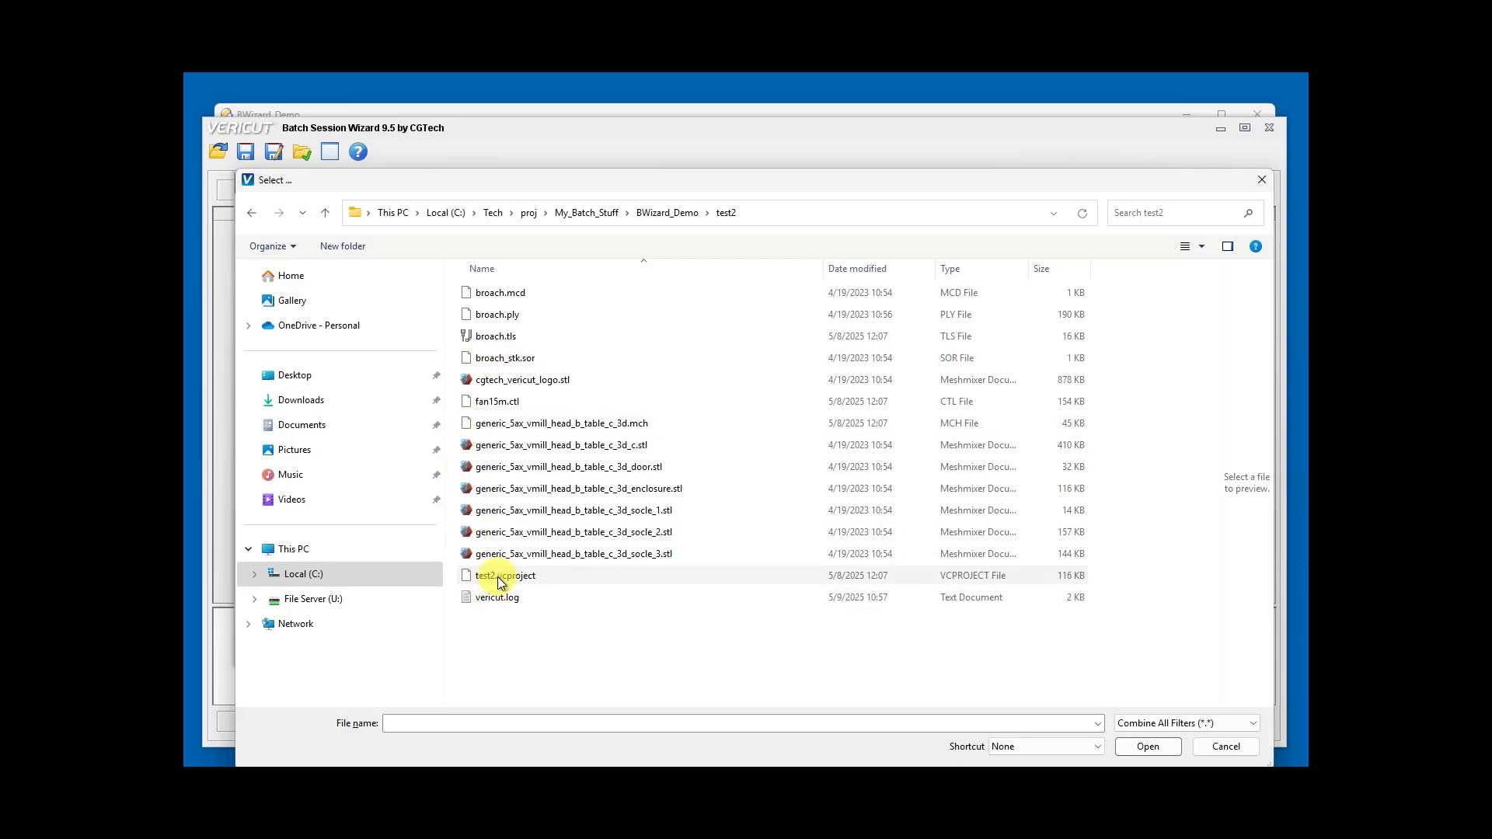
{"action": "left_click", "coordinate": [1148, 747]}
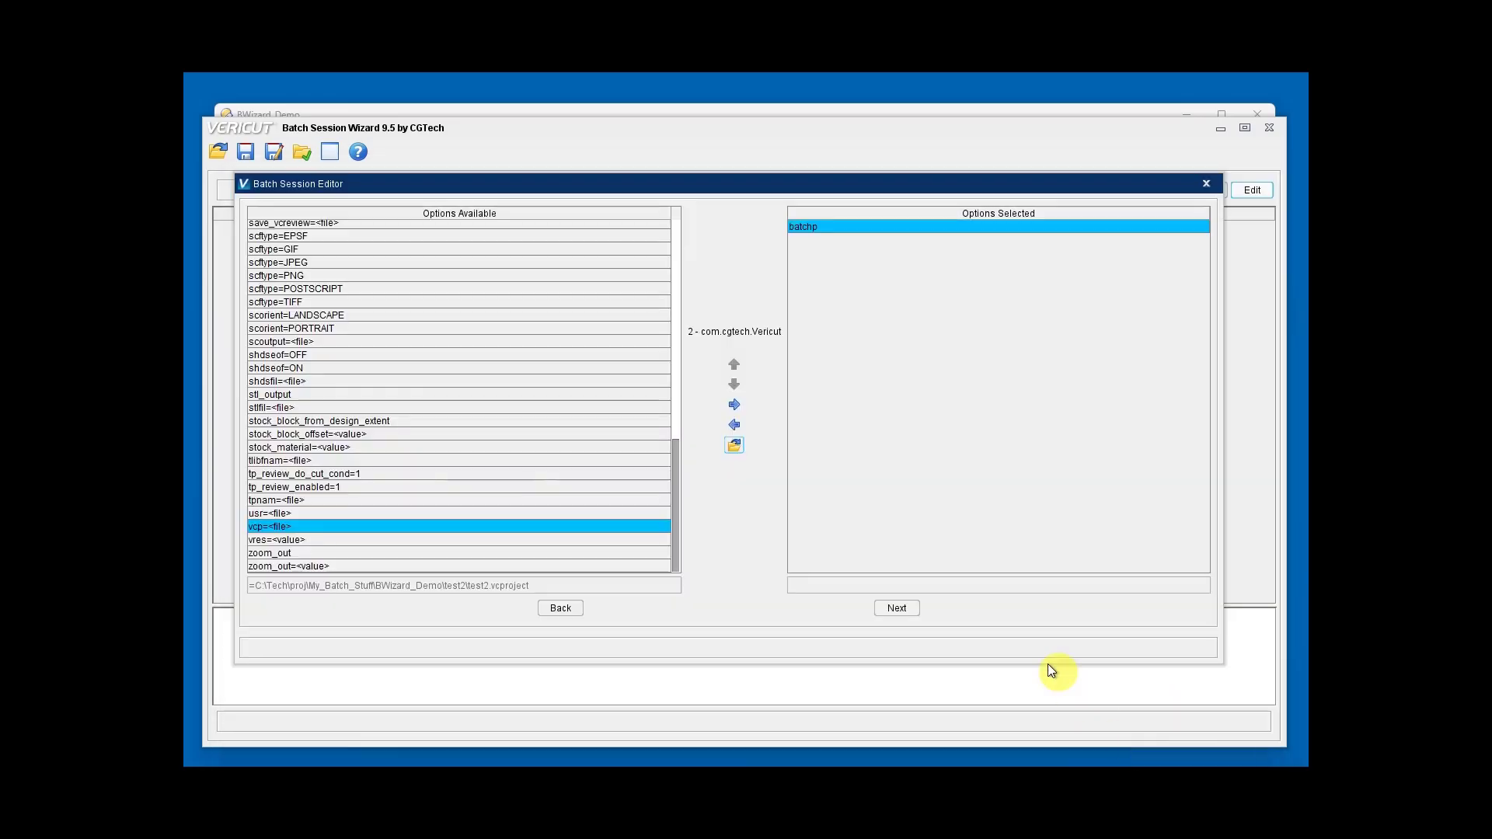
{"action": "left_click", "coordinate": [735, 409]}
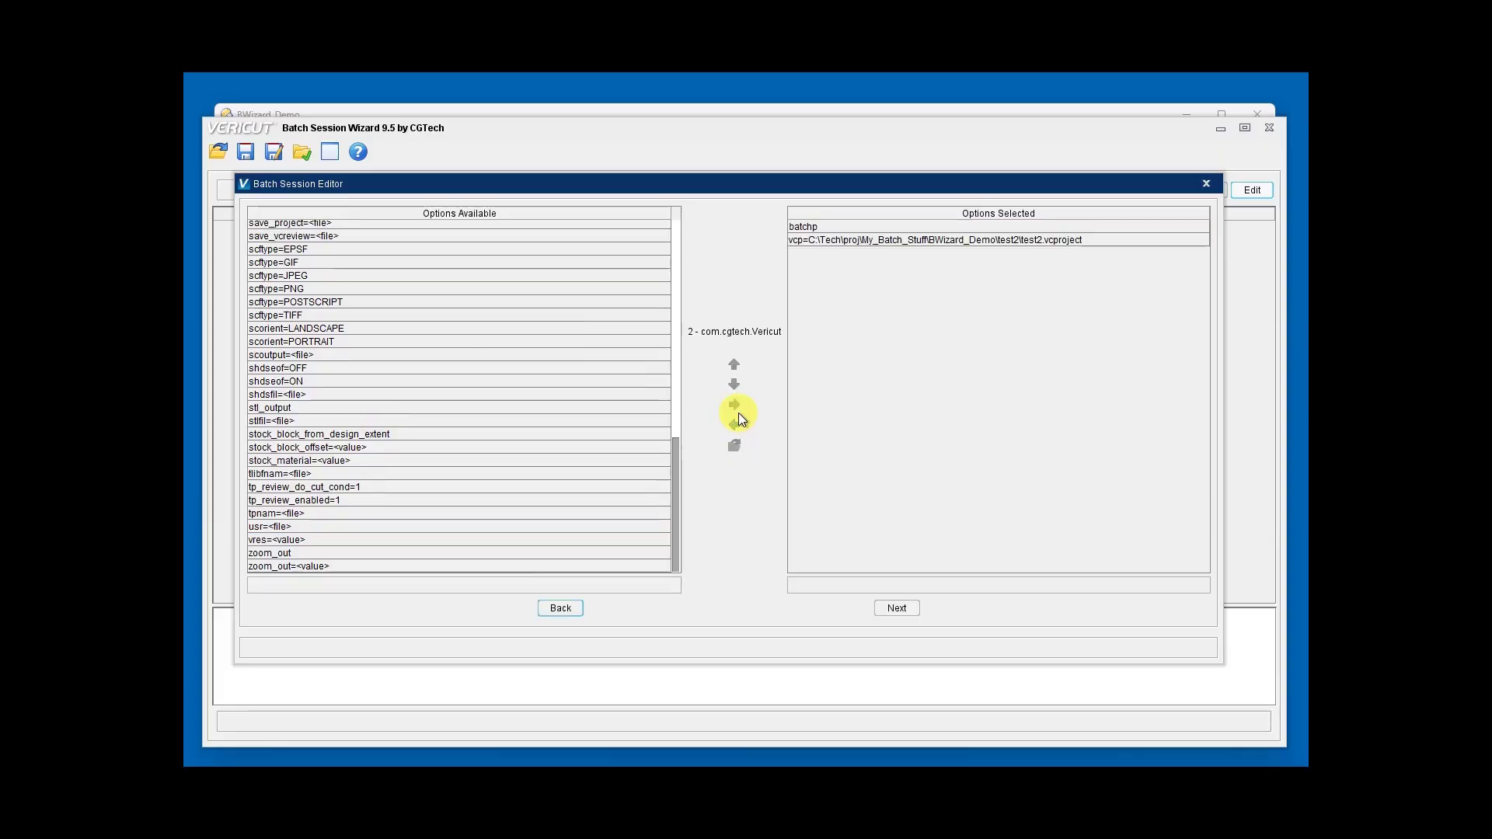
Add the ipeof=ON option to operation 2
{"action": "scroll", "coordinate": [353, 430], "scroll_direction": "up", "scroll_amount": 4}
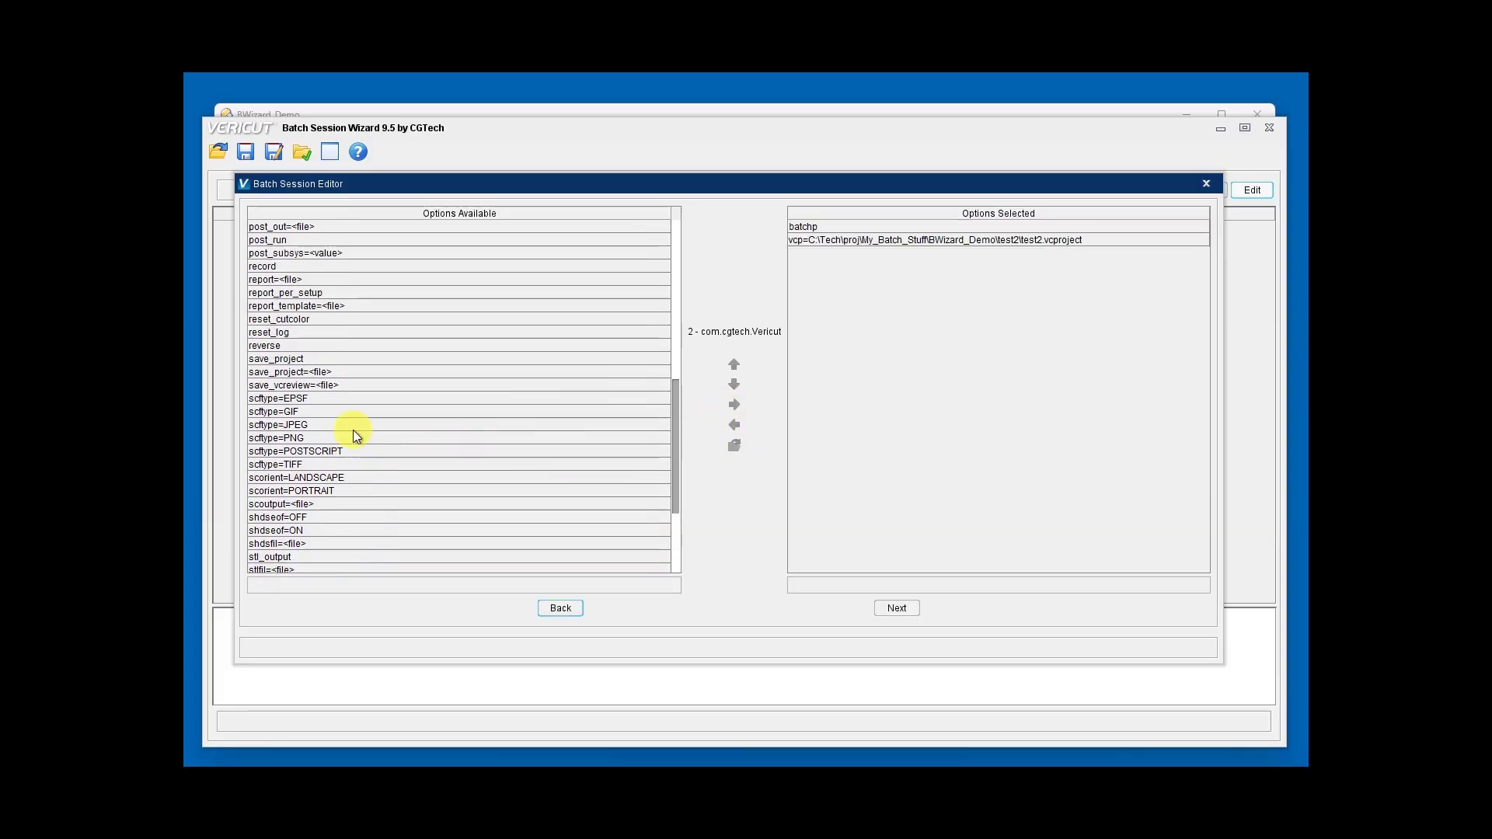
{"action": "scroll", "coordinate": [353, 431], "scroll_direction": "up", "scroll_amount": 2}
{"action": "scroll", "coordinate": [353, 431], "scroll_direction": "up", "scroll_amount": 3}
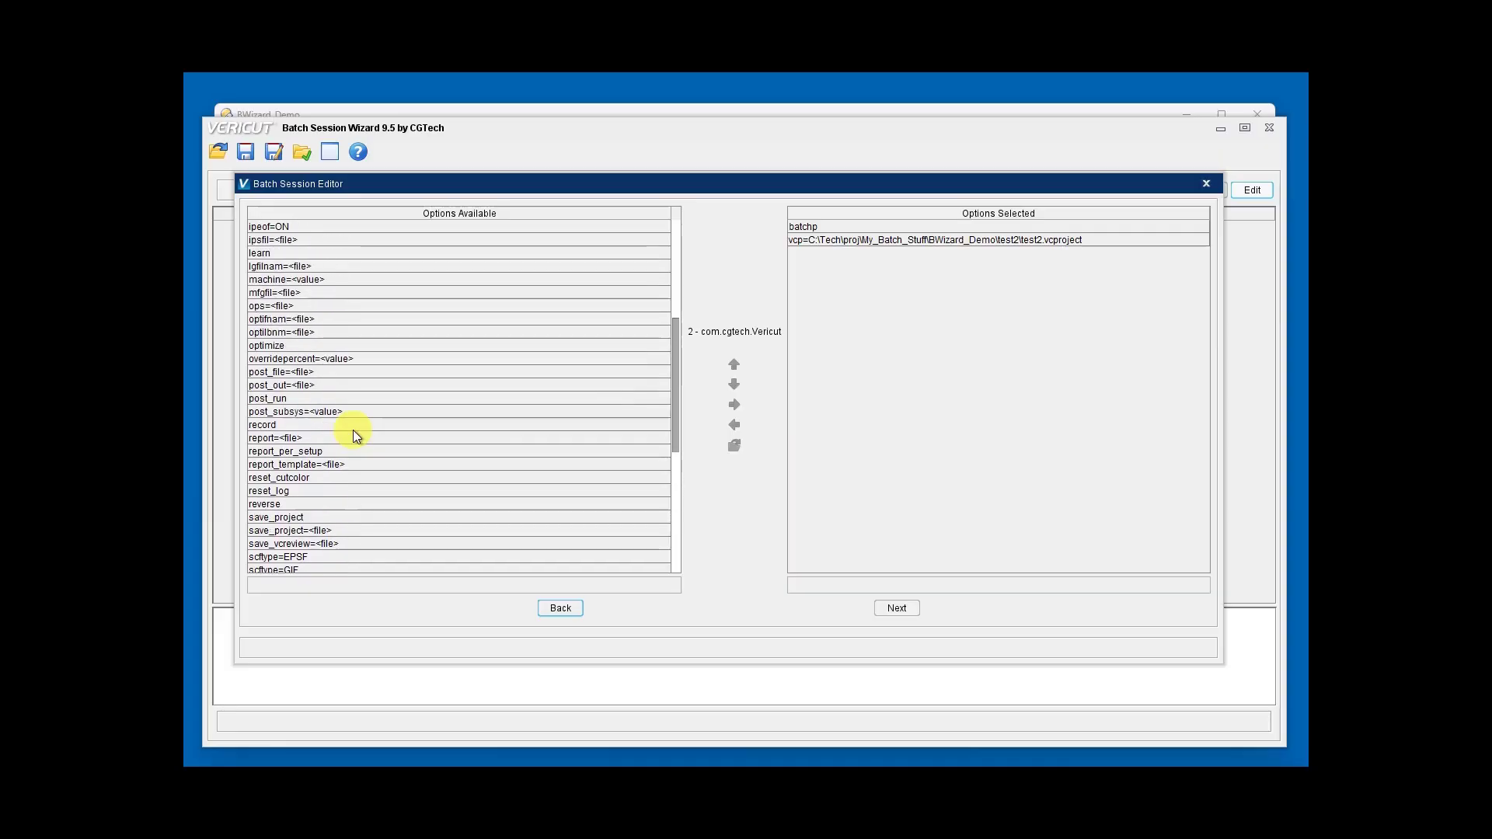
{"action": "left_click", "coordinate": [269, 254]}
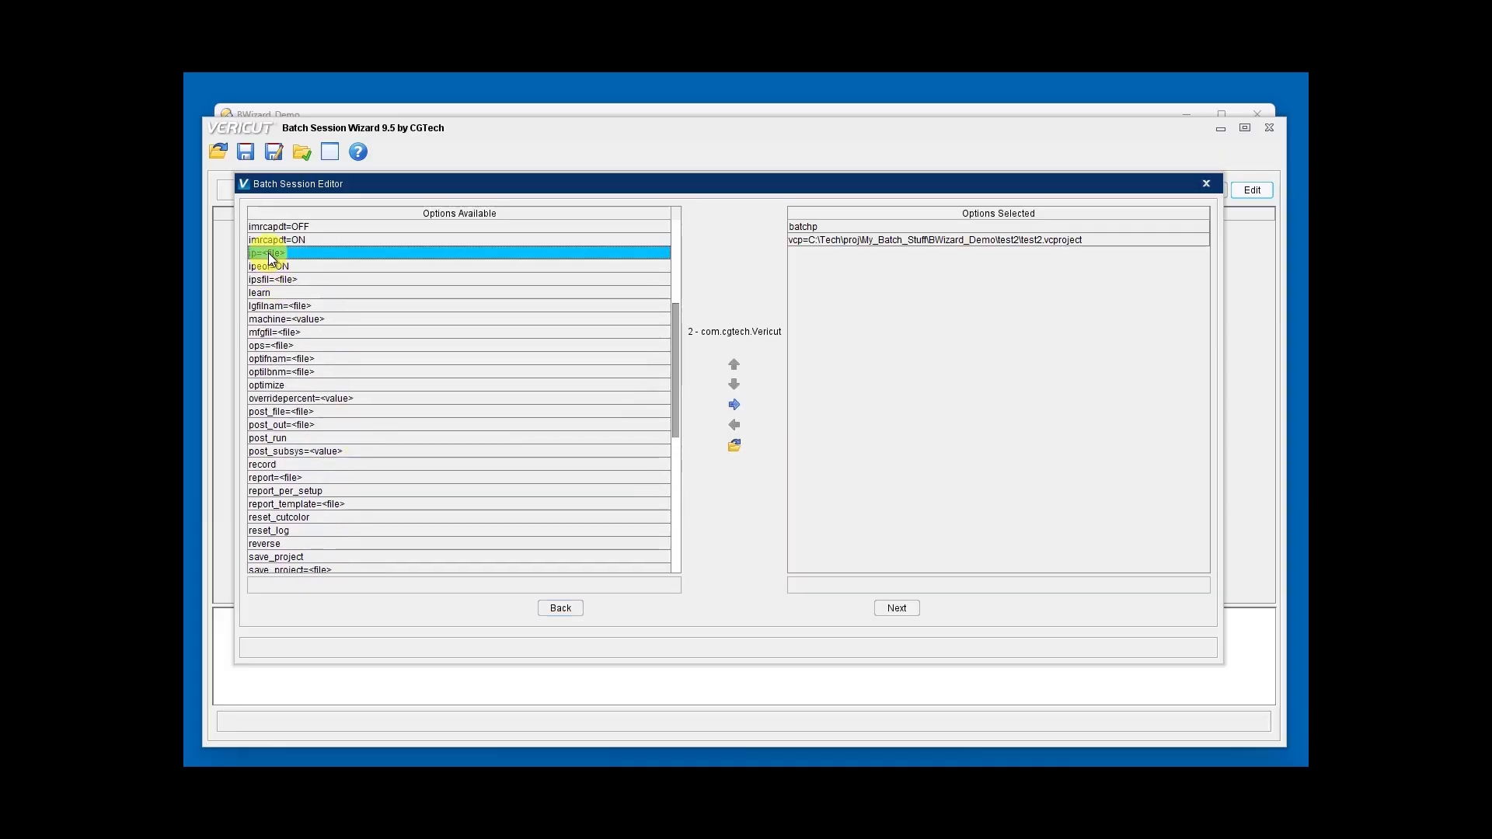
{"action": "scroll", "coordinate": [280, 254], "scroll_direction": "up", "scroll_amount": 1}
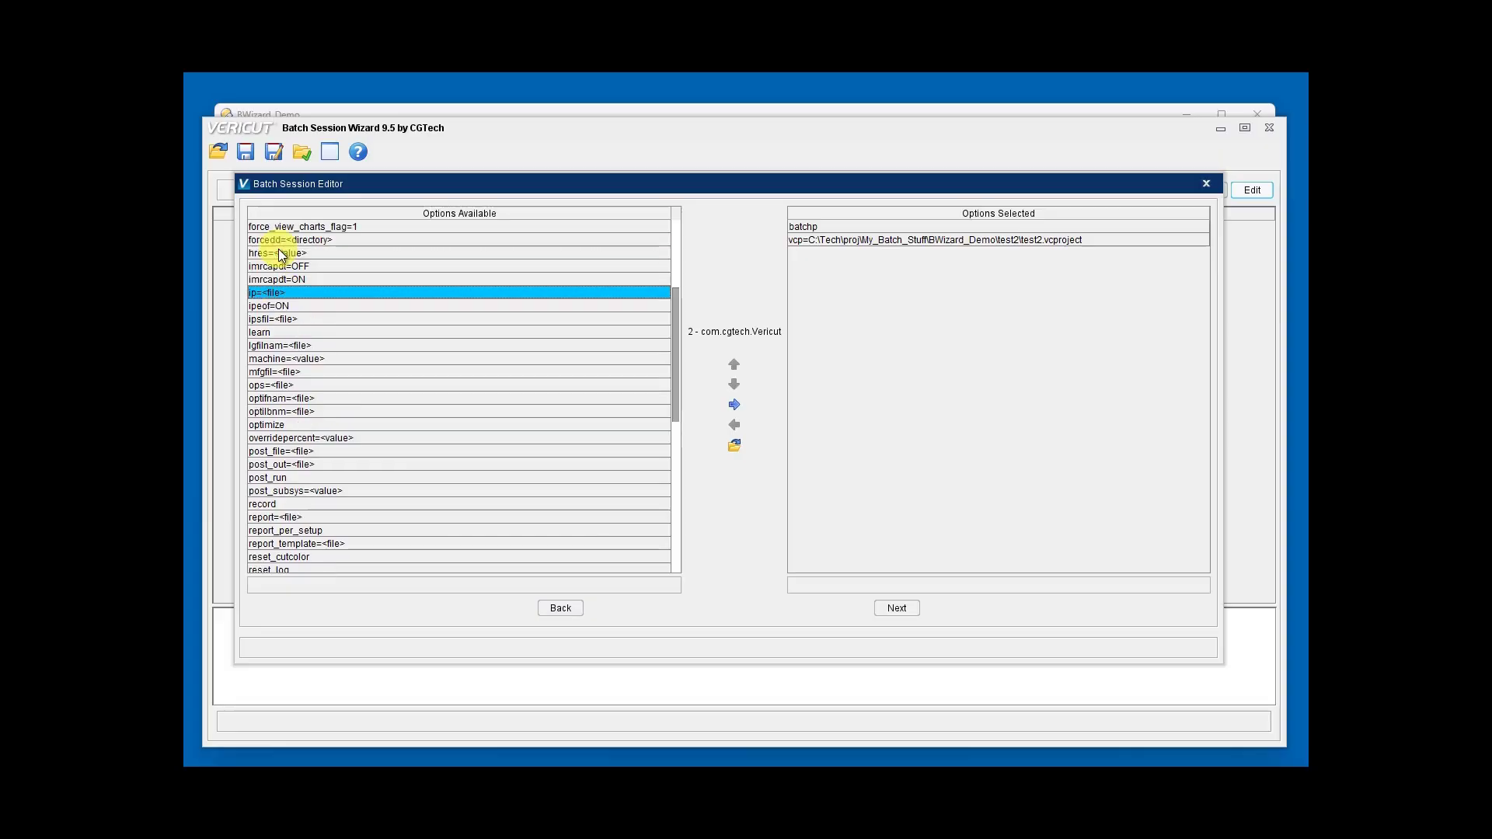
{"action": "left_click", "coordinate": [260, 307]}
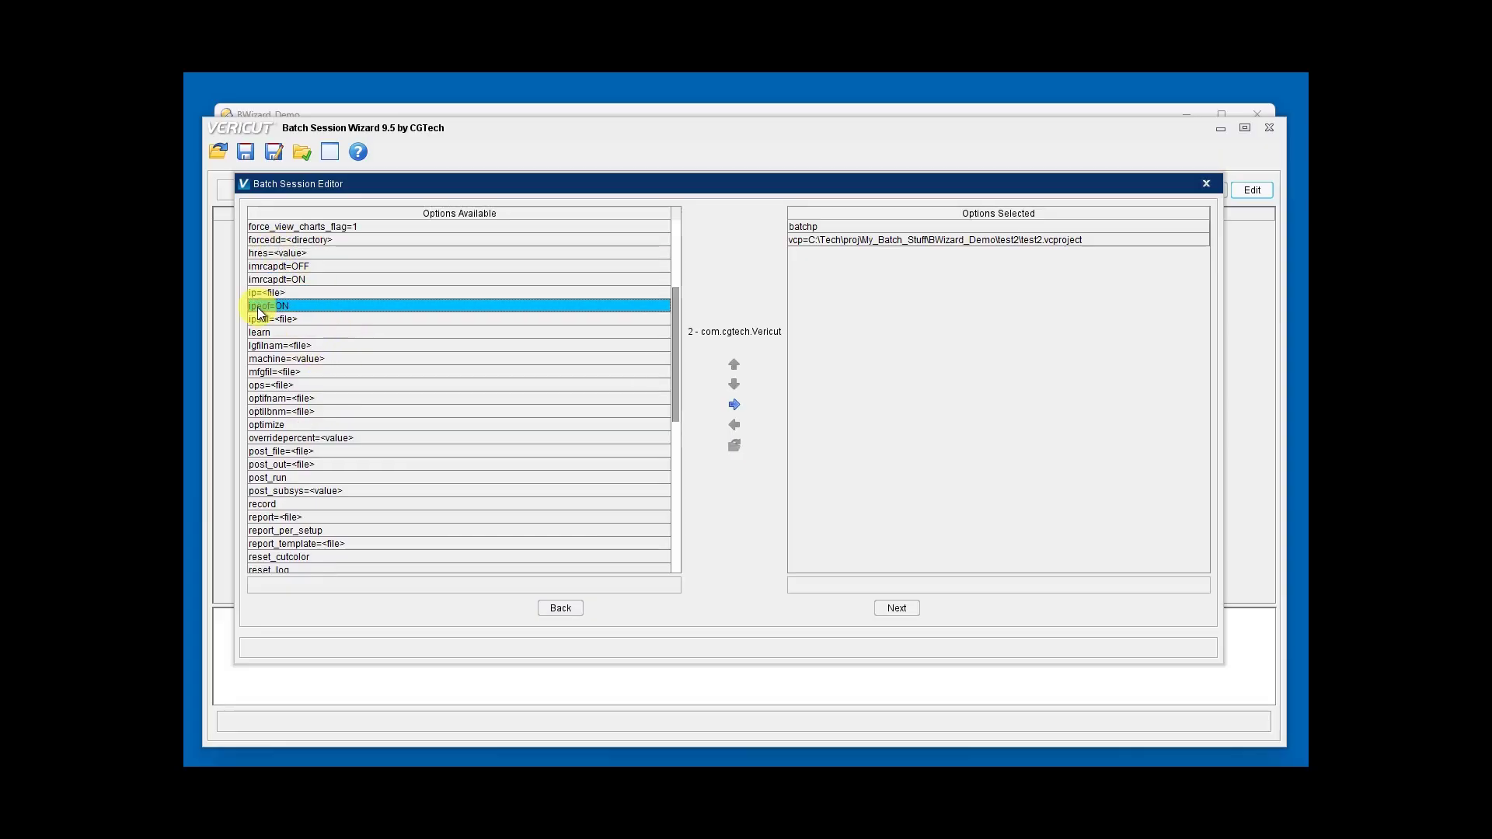
{"action": "left_click", "coordinate": [735, 404]}
Add the ip=<file> option to operation 2, with test2.ip in the test2 folder as the output file
{"action": "left_click", "coordinate": [263, 293]}
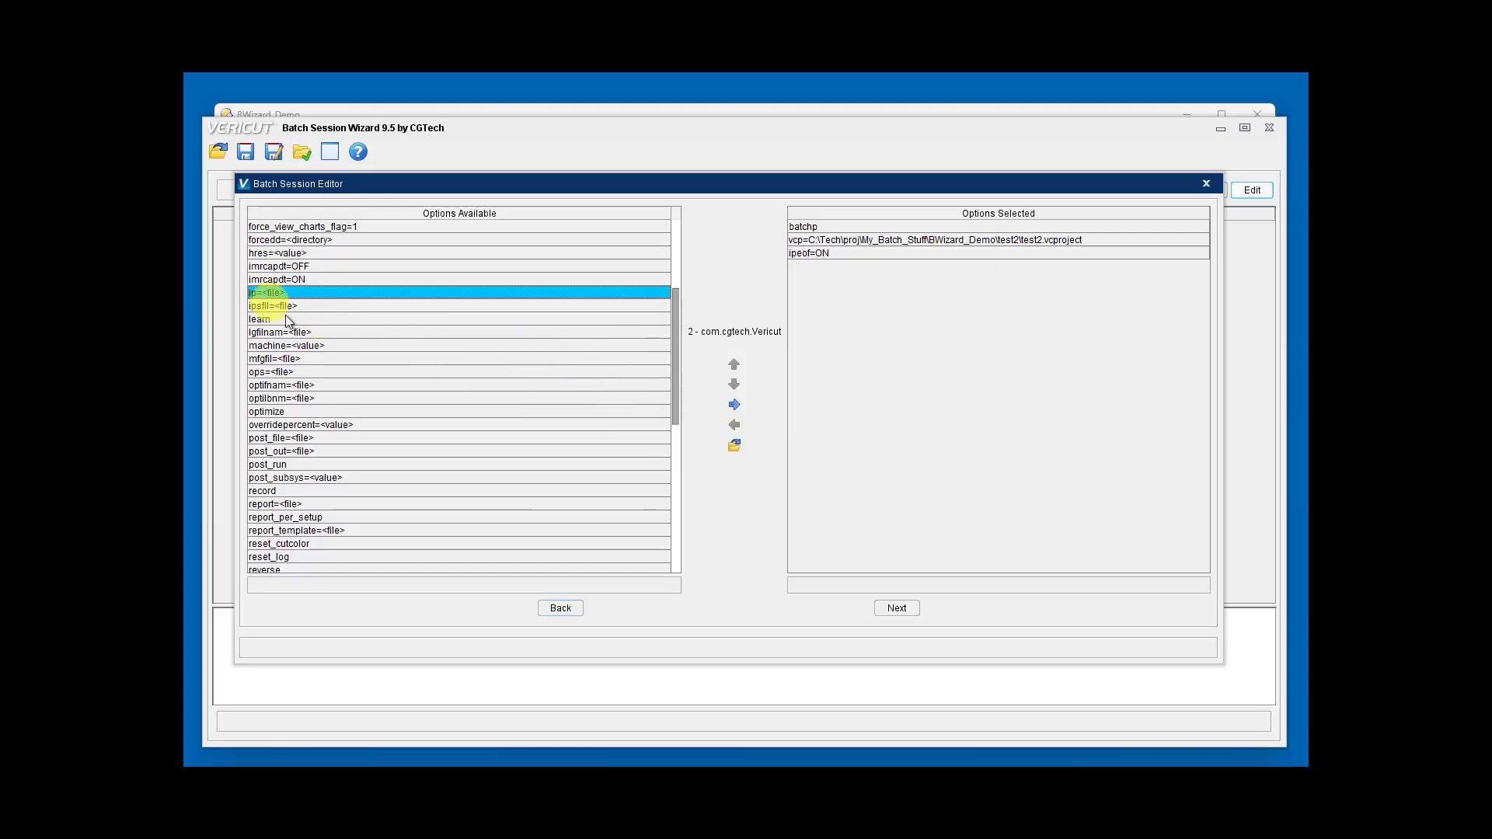
{"action": "left_click", "coordinate": [735, 445]}
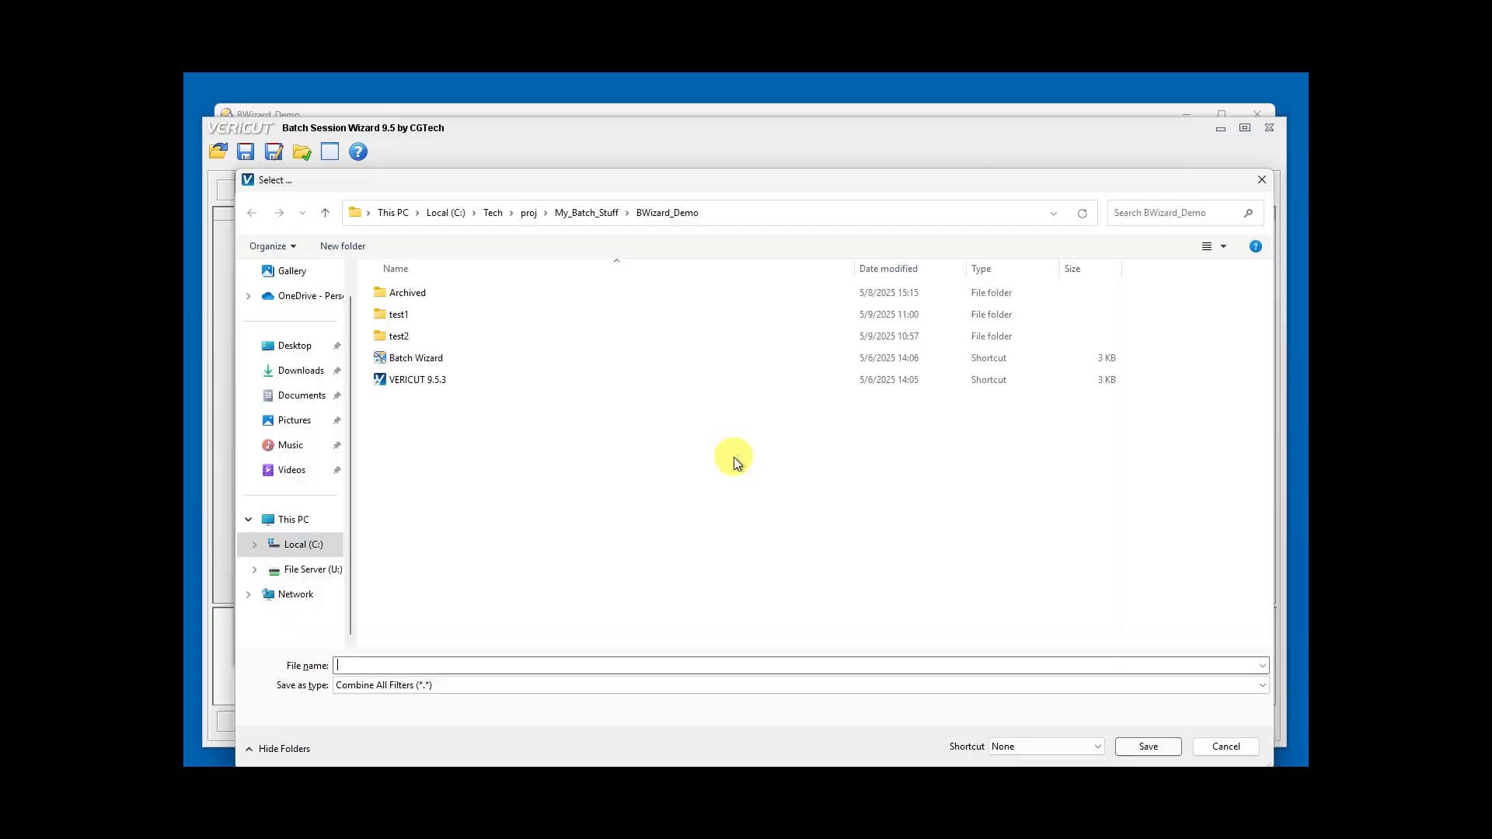
{"action": "double_click", "coordinate": [392, 337]}
{"action": "left_click", "coordinate": [377, 692]}
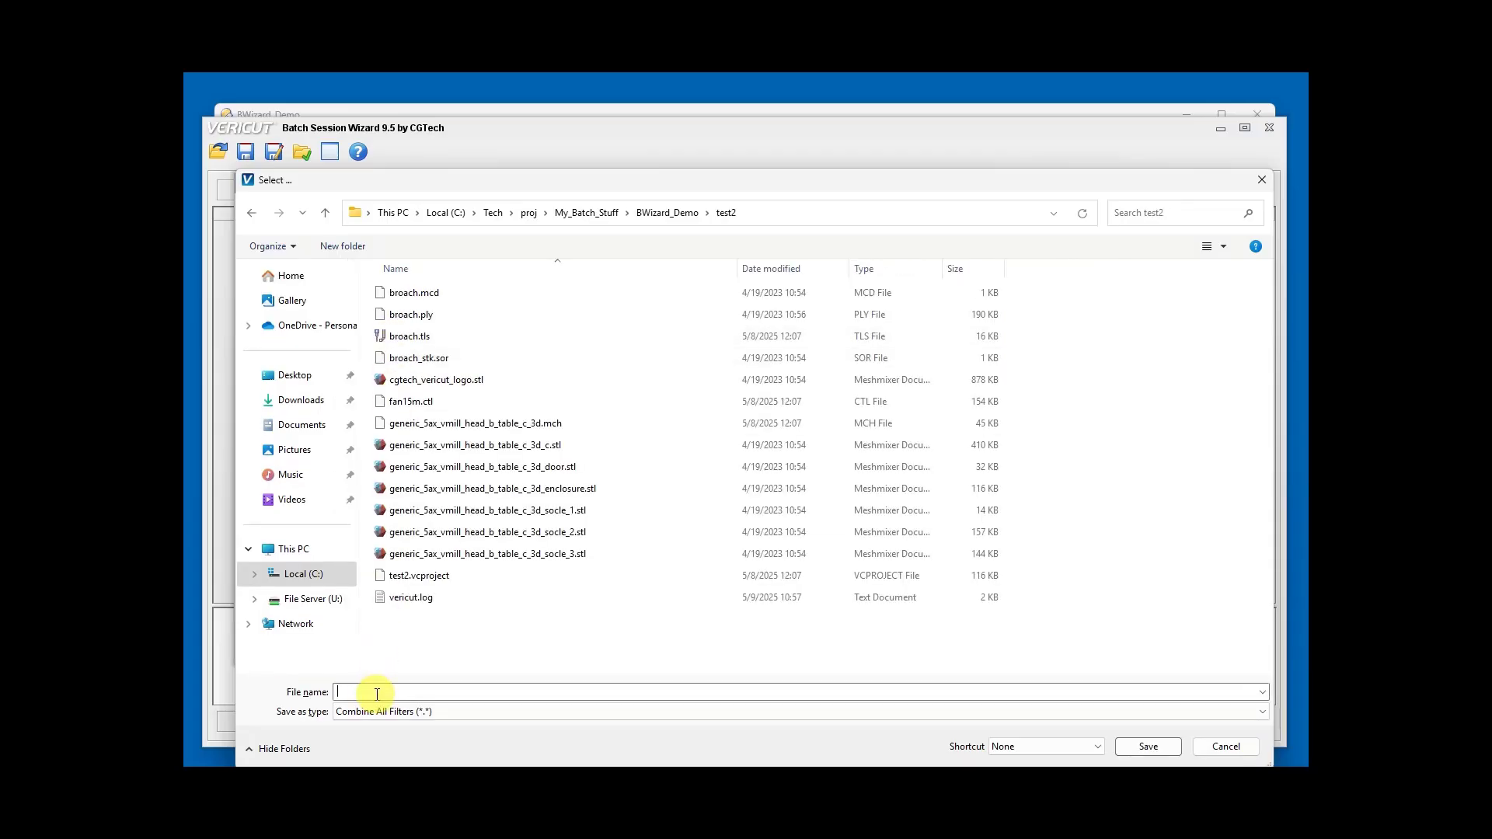
{"action": "type", "text": "test"}
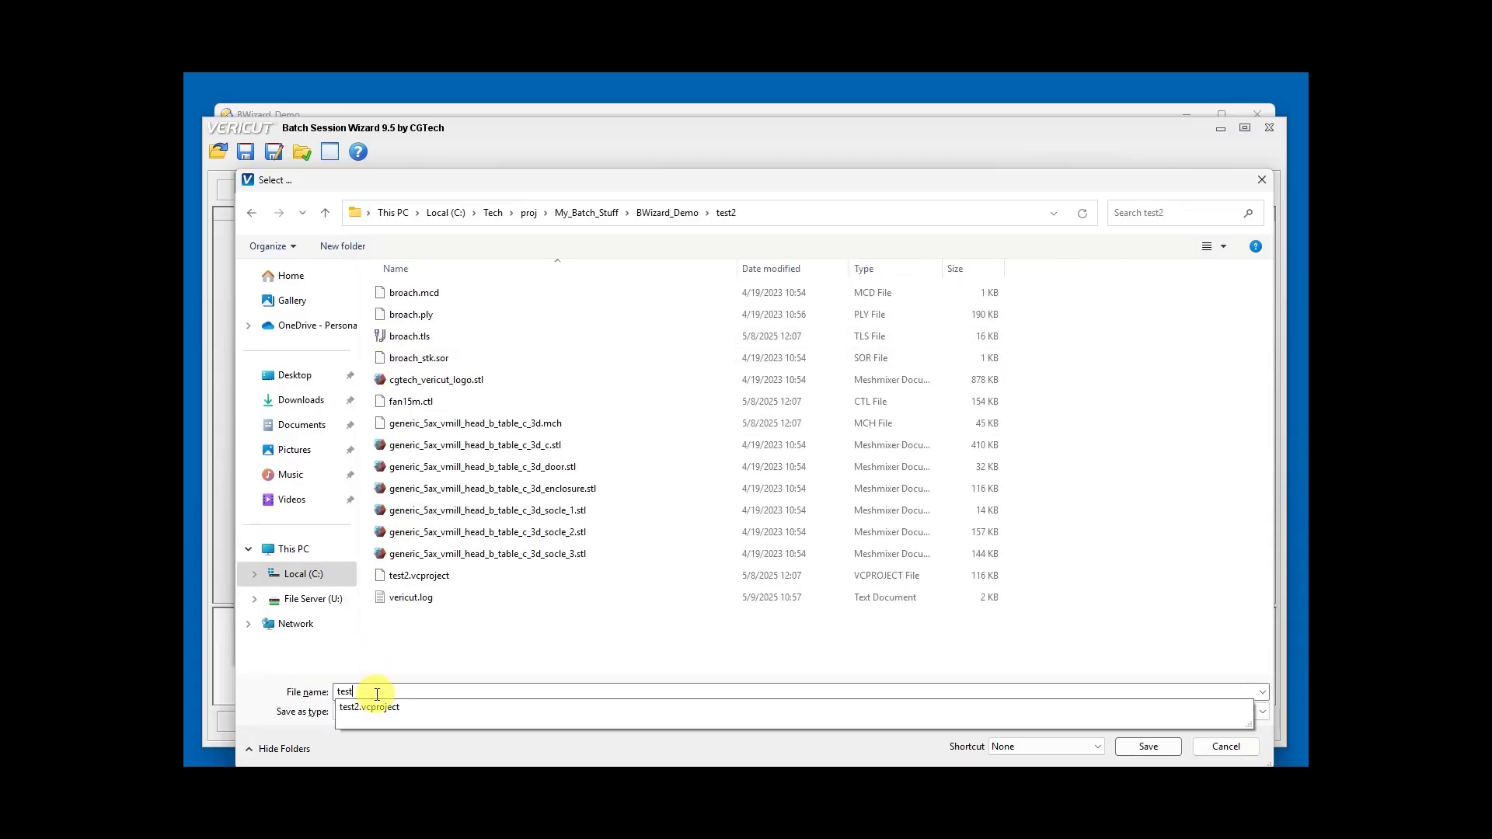
{"action": "type", "text": "2.ip"}
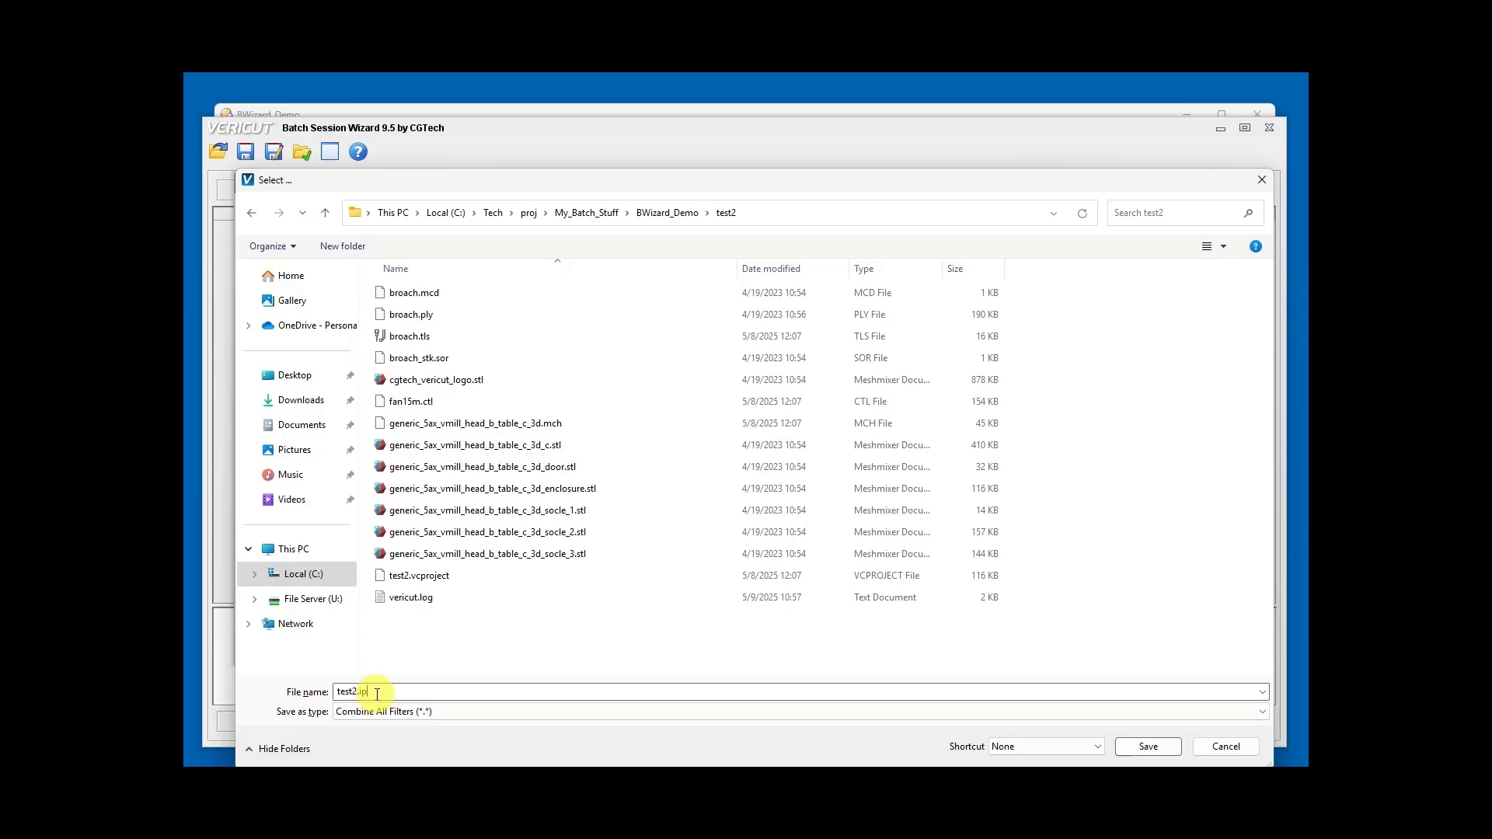
{"action": "key", "text": "Return"}
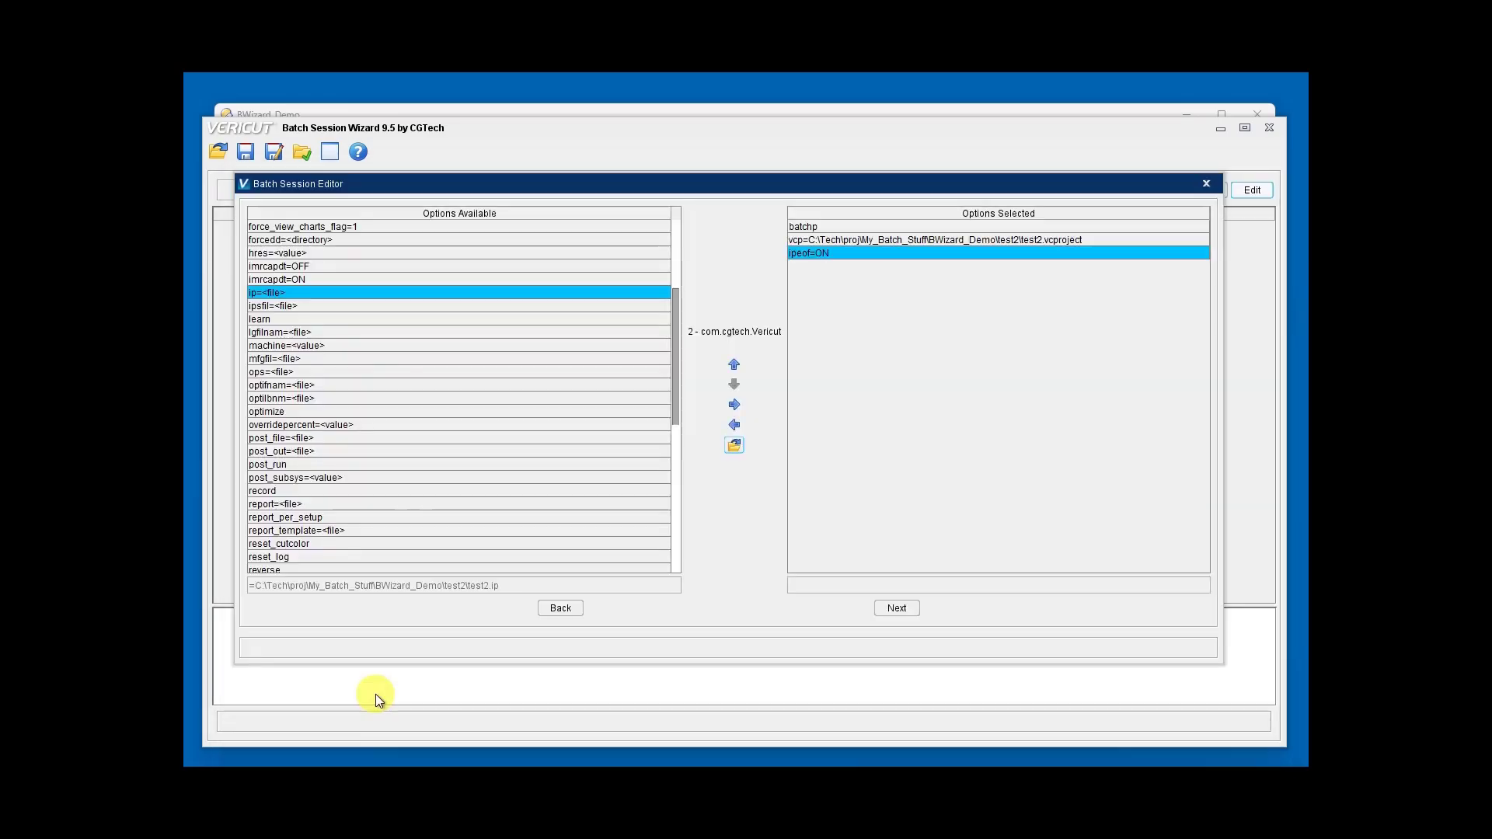
{"action": "left_click", "coordinate": [734, 405]}
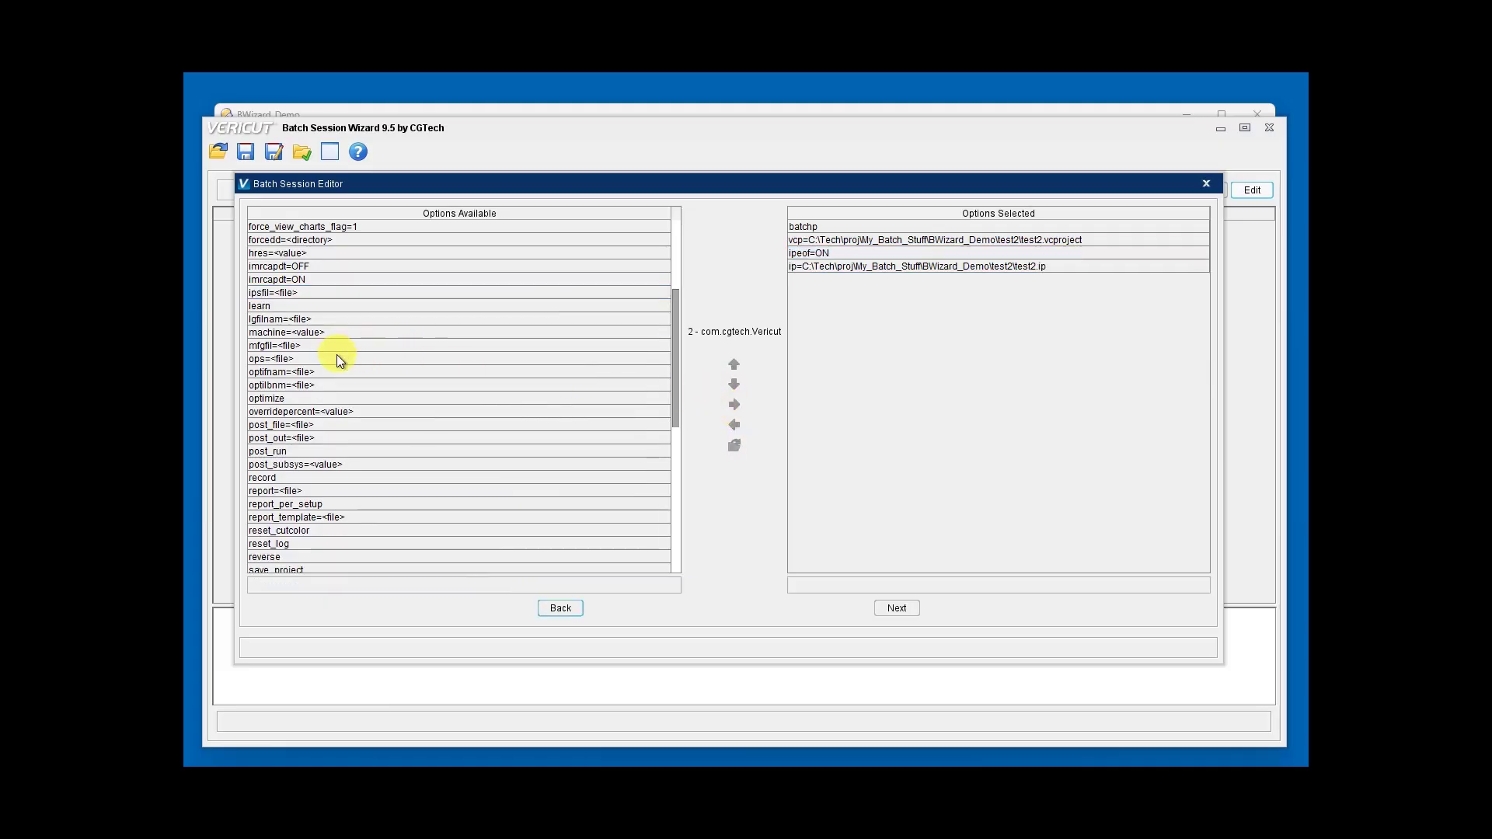
Try to add the report=<file> option to operation 2, with test2.pdf in the test2 folder as the output file
{"action": "scroll", "coordinate": [305, 430], "scroll_direction": "up", "scroll_amount": 2}
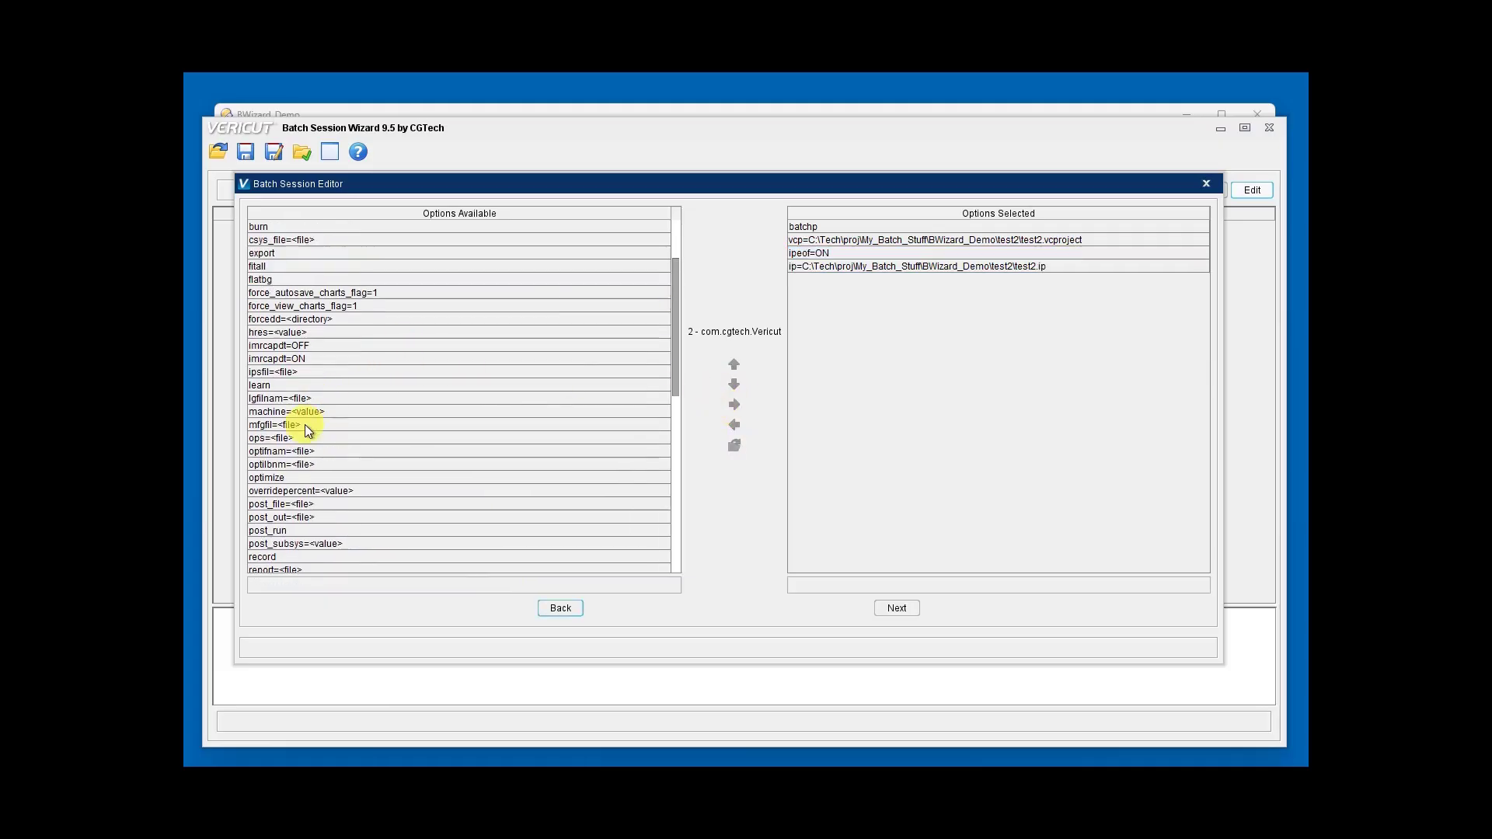
{"action": "scroll", "coordinate": [305, 429], "scroll_direction": "down", "scroll_amount": 5}
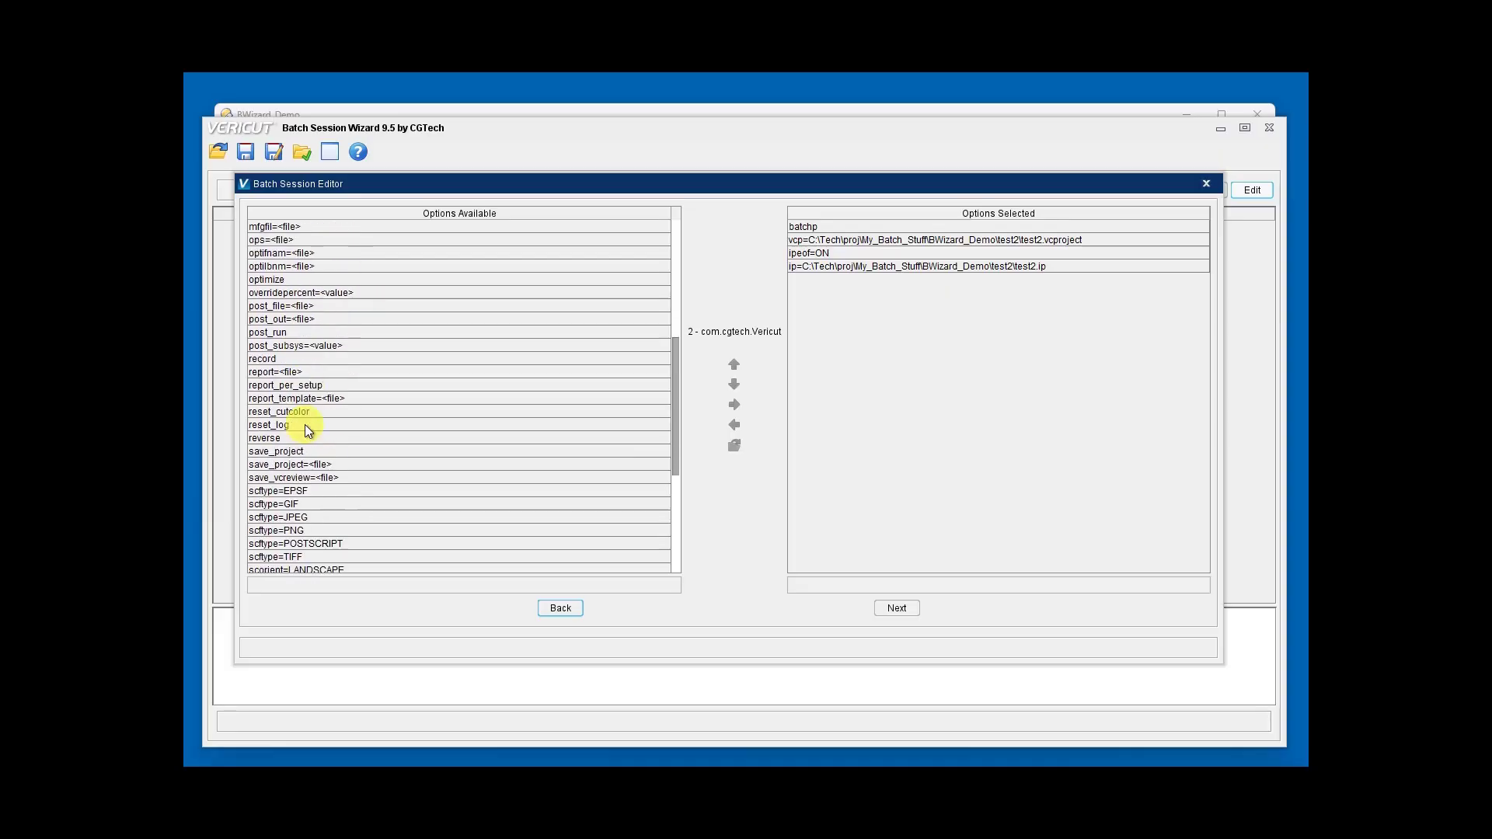
{"action": "left_click", "coordinate": [287, 374]}
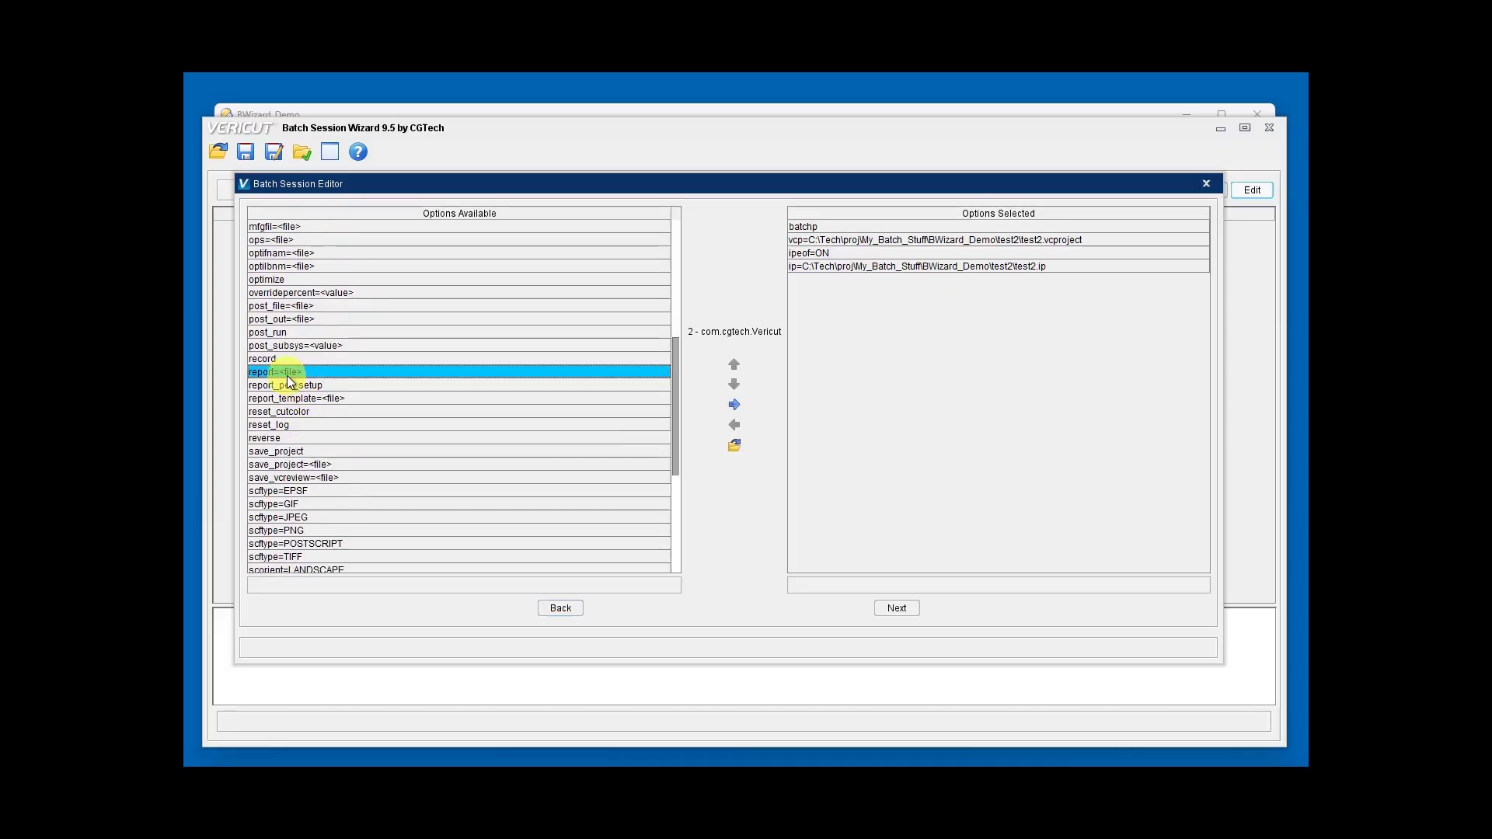
{"action": "left_click", "coordinate": [735, 445]}
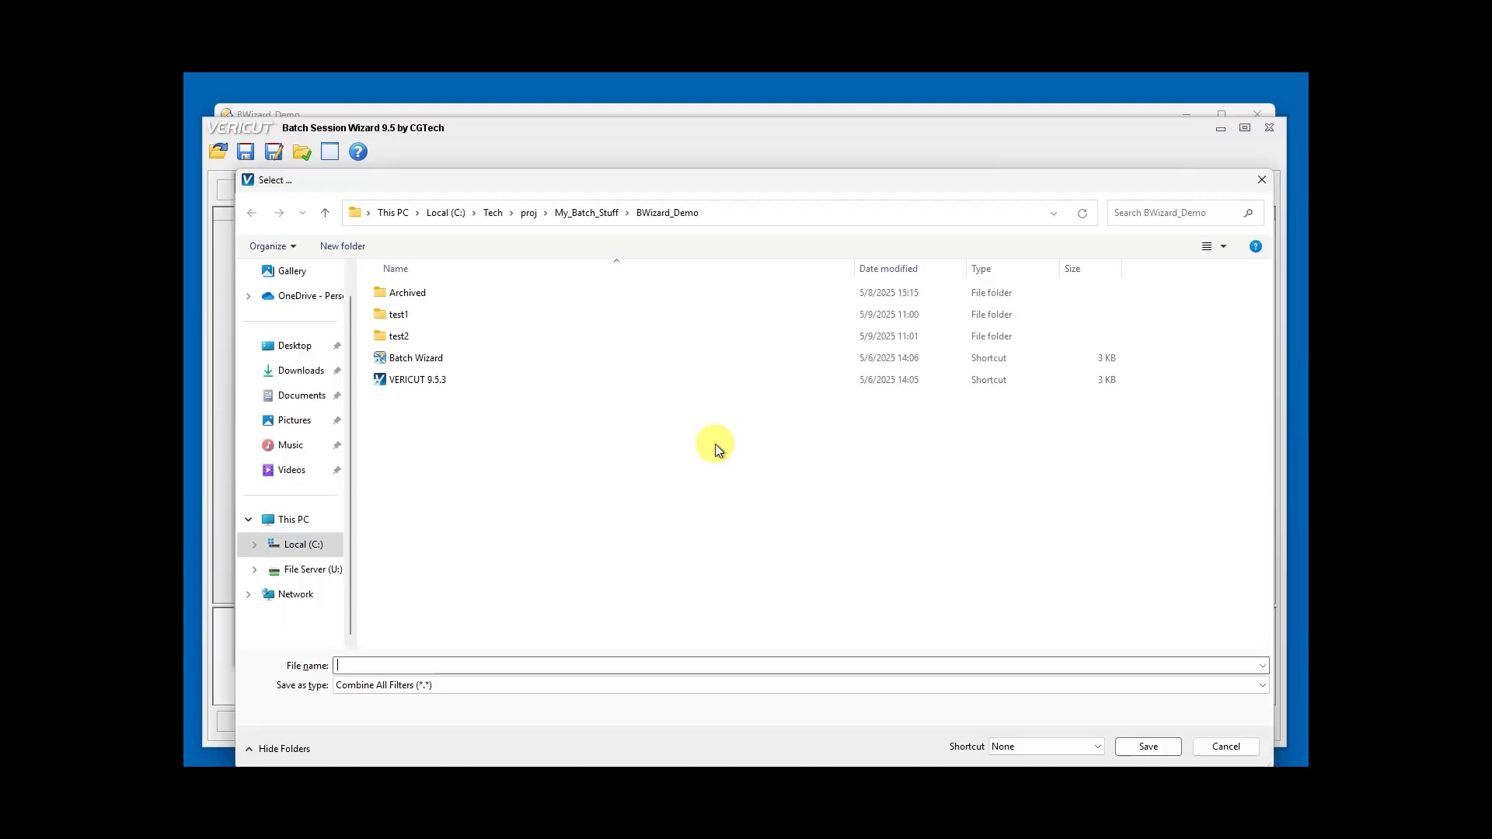
{"action": "double_click", "coordinate": [390, 334]}
{"action": "left_click", "coordinate": [364, 692]}
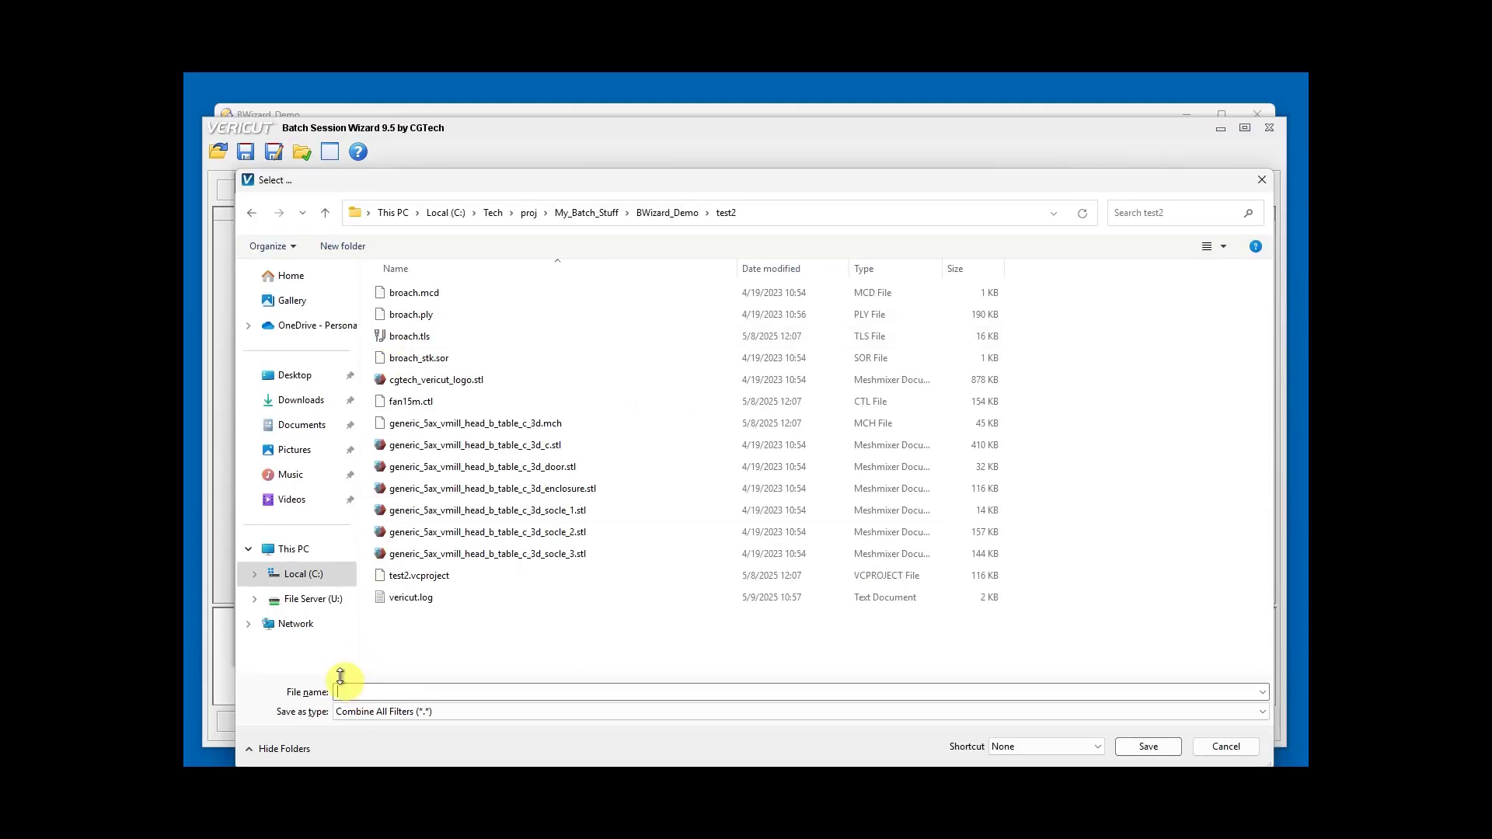
{"action": "type", "text": "test2."}
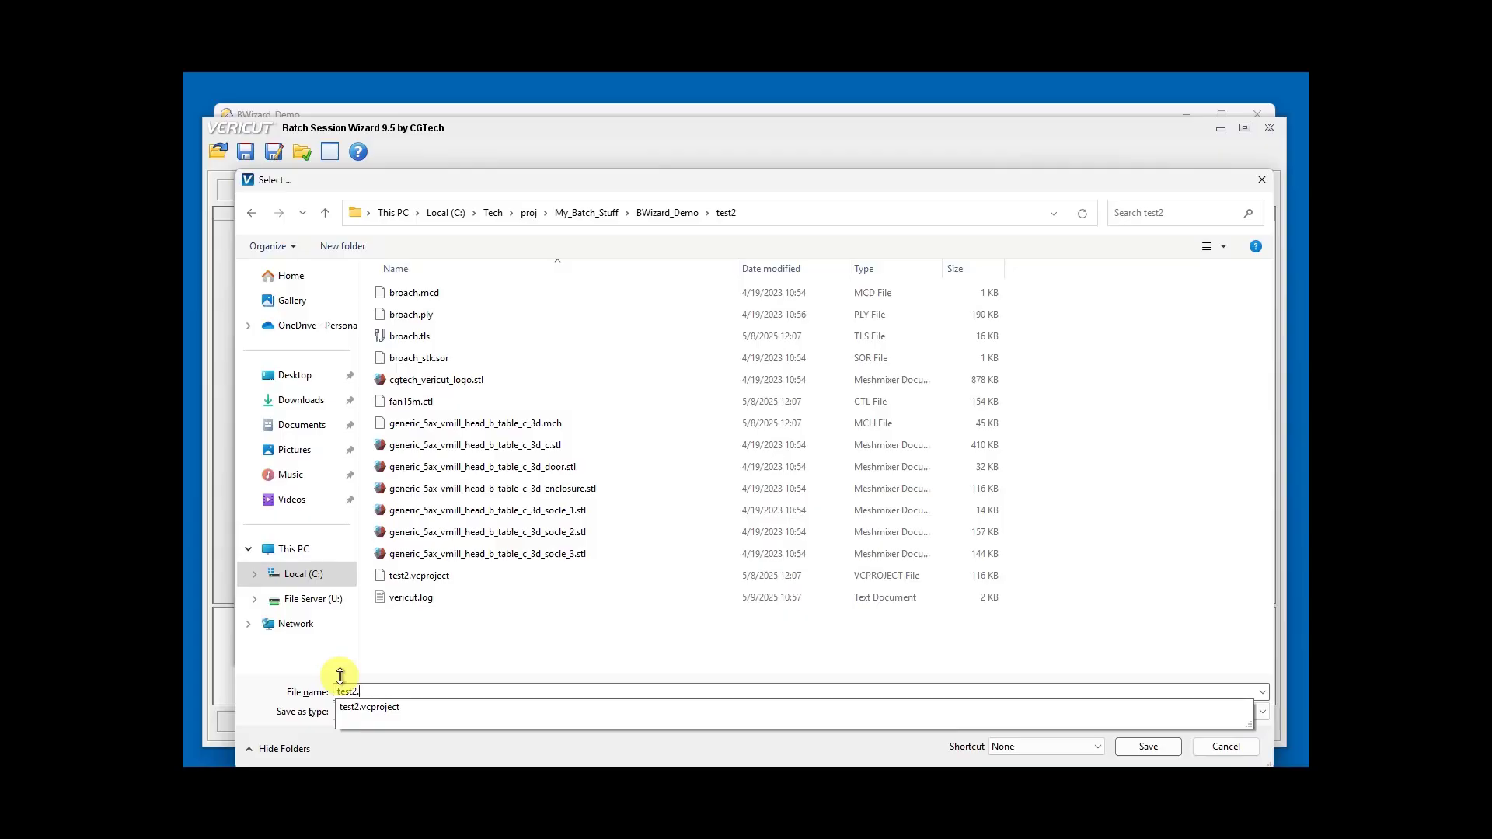
{"action": "type", "text": "ip"}
{"action": "key", "text": "Return"}
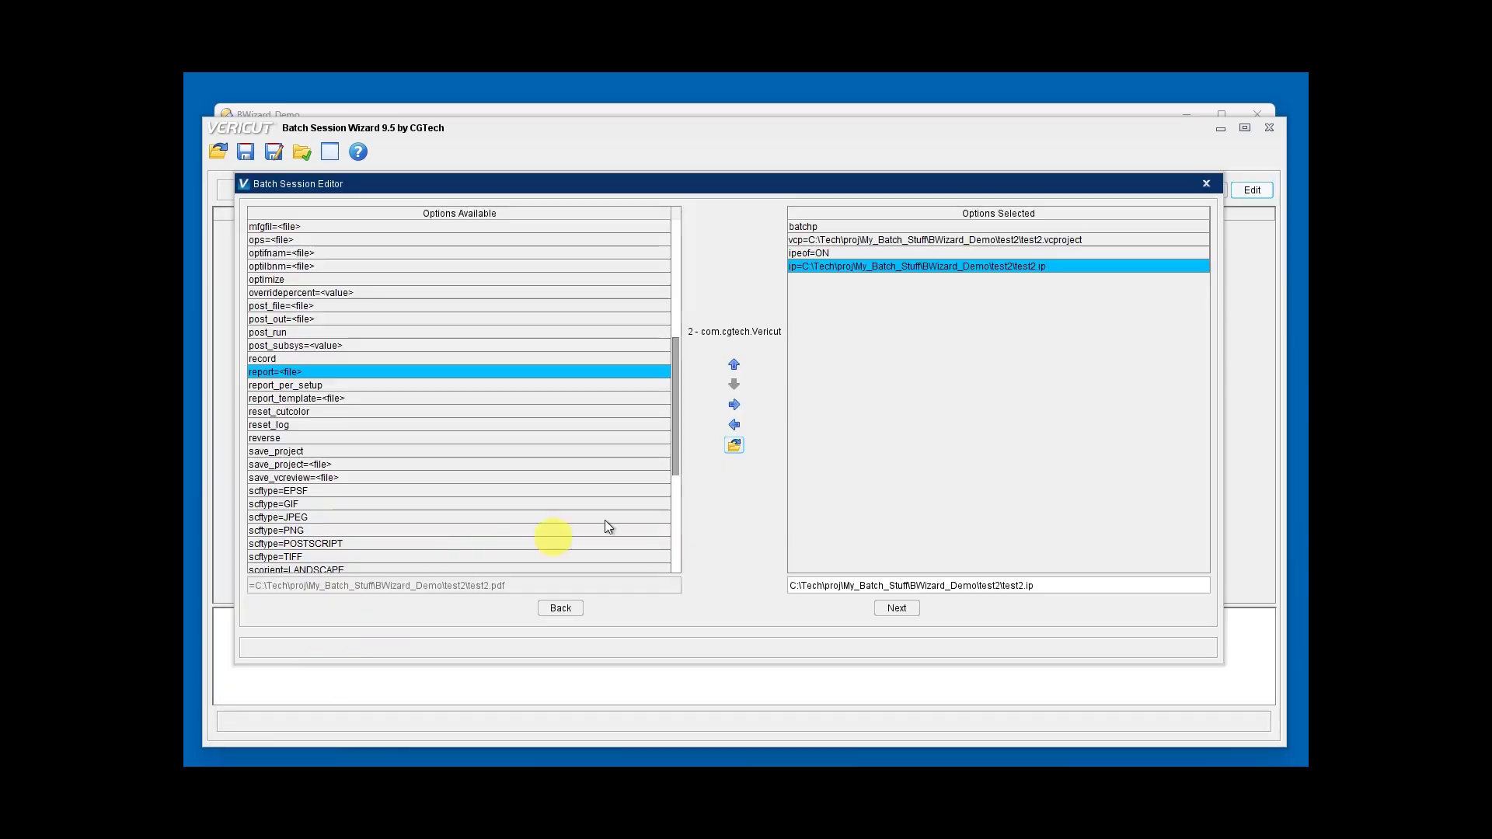
{"action": "left_click", "coordinate": [735, 445]}
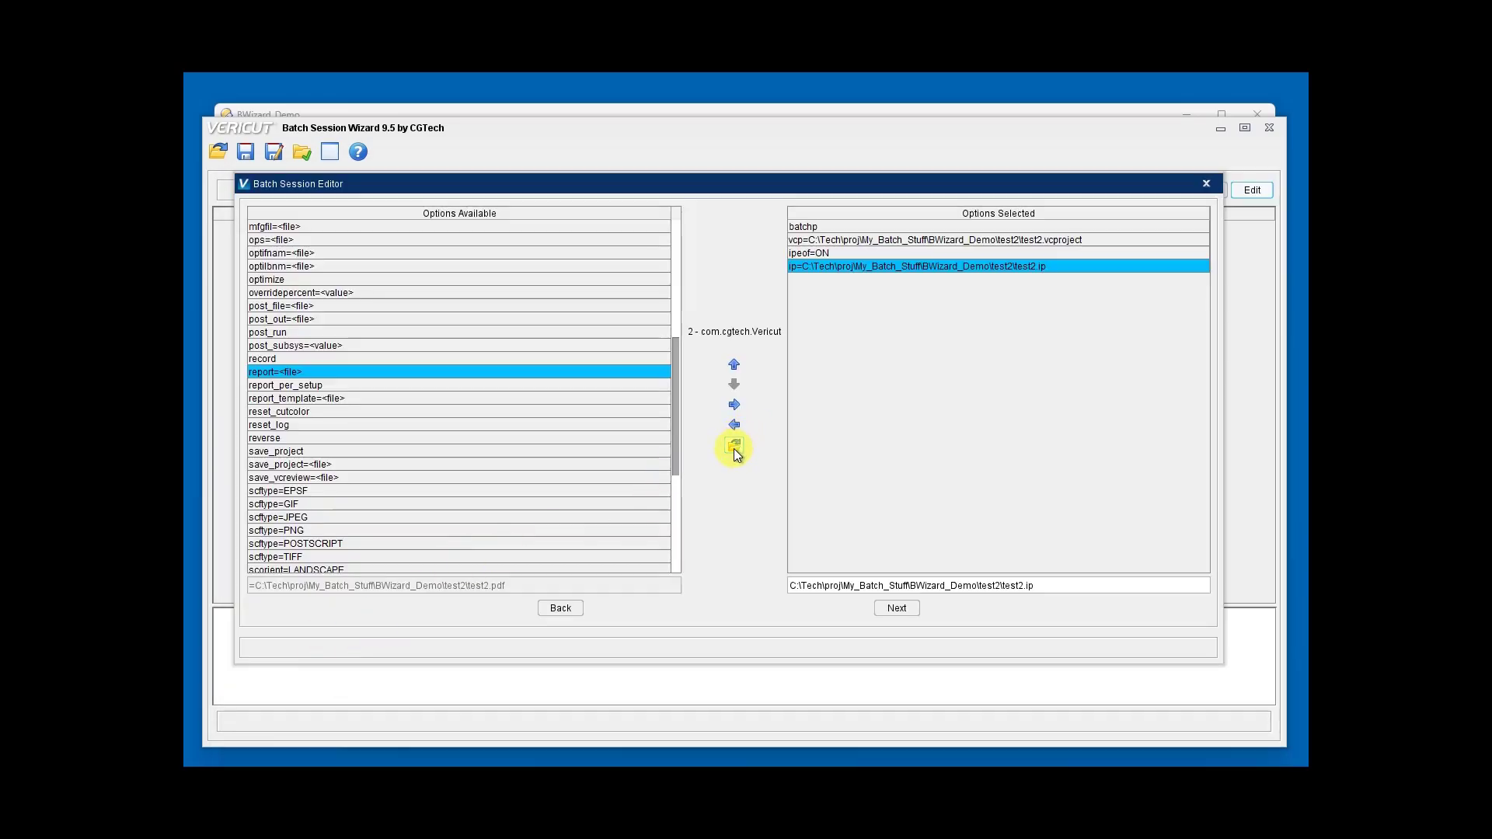
Accept the batch session's operations and save the session as bwizard_test1_and_test2 in the BWizard_Demo folder
{"action": "left_click", "coordinate": [904, 608]}
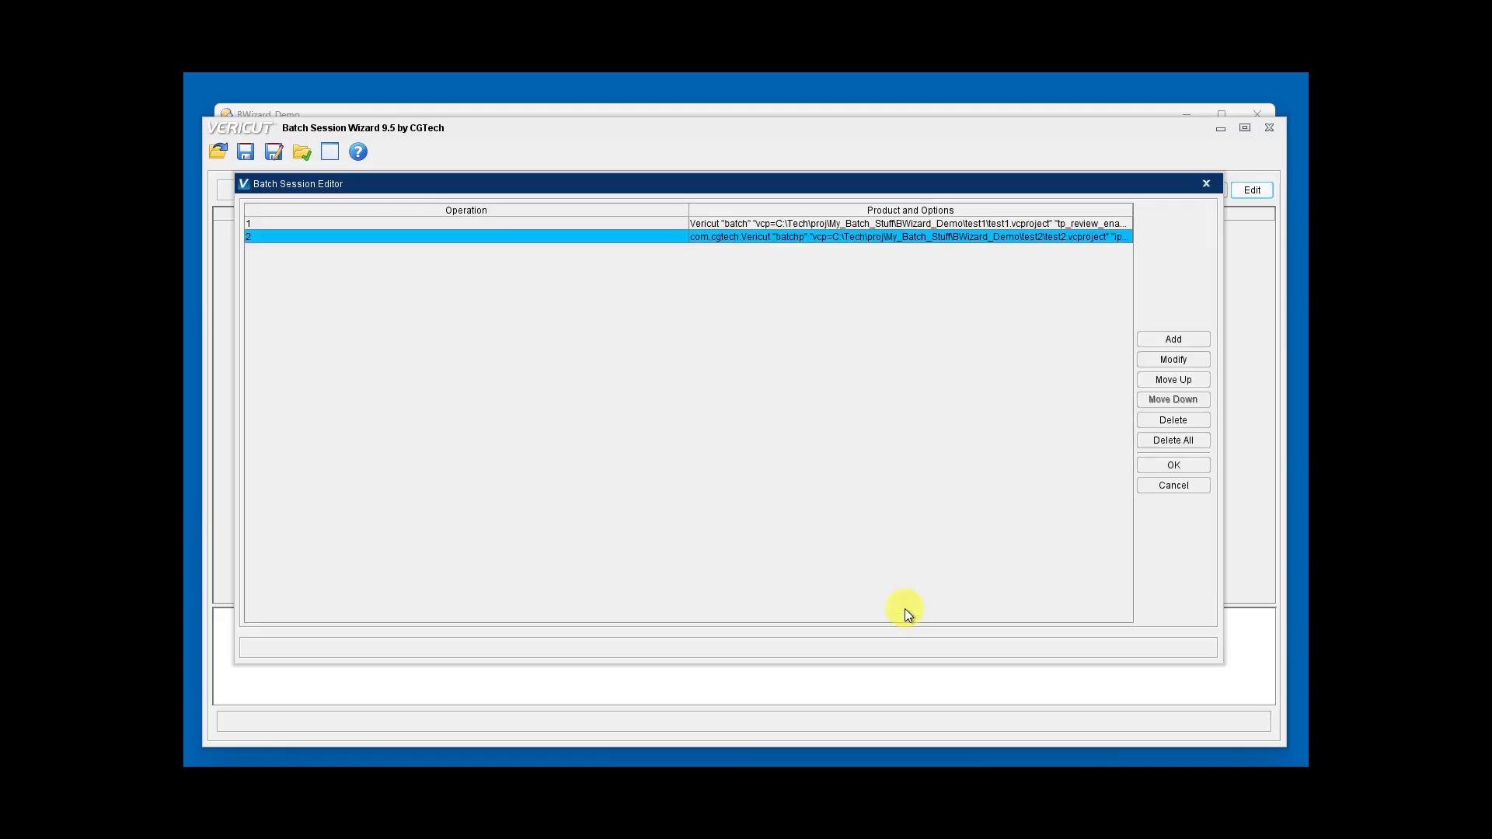
{"action": "left_click", "coordinate": [1168, 464]}
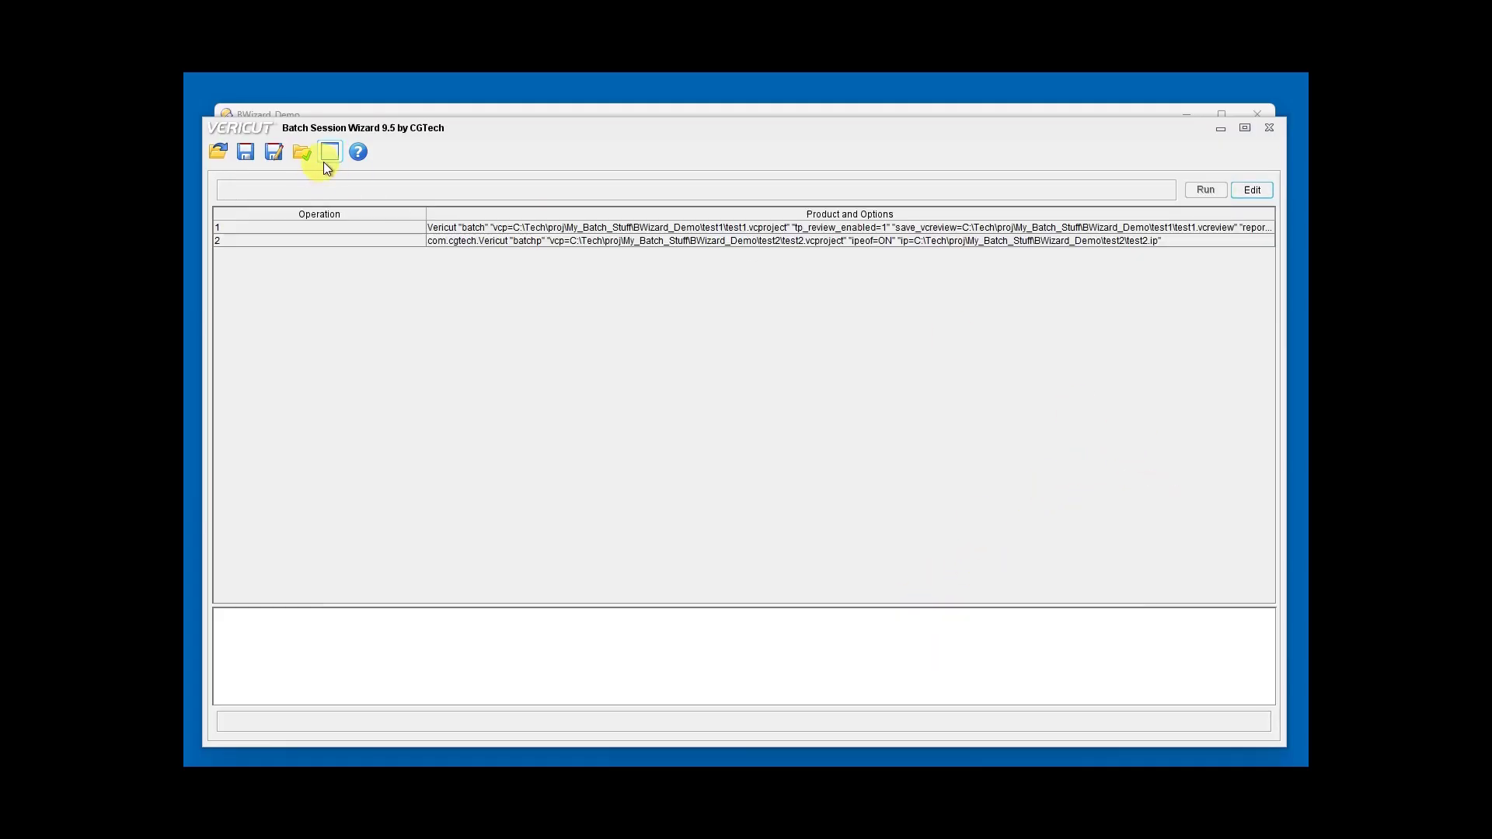
{"action": "left_click", "coordinate": [278, 156]}
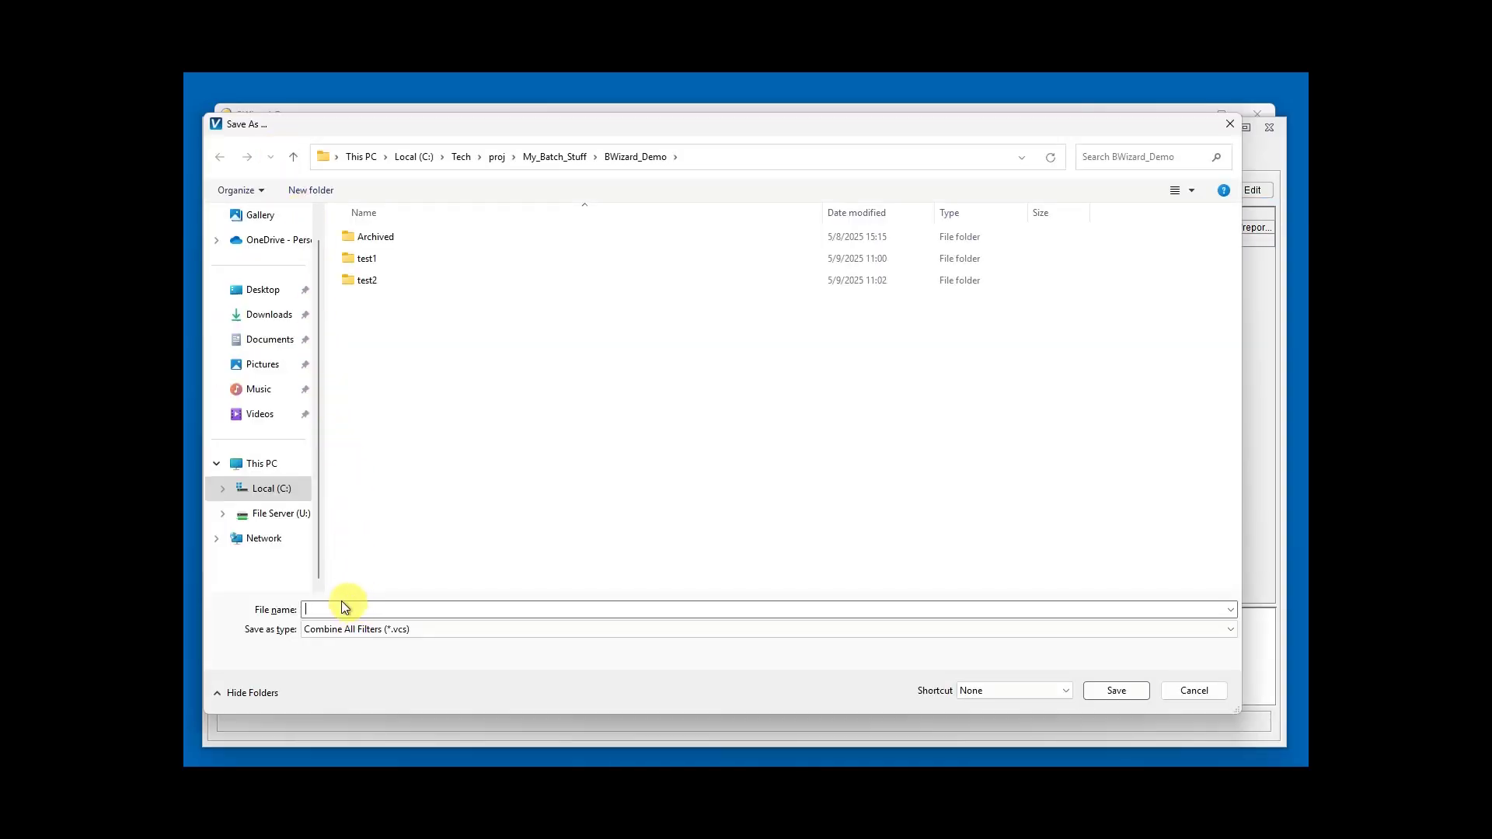
{"action": "type", "text": "bwiza"}
{"action": "type", "text": "rd_test1_and_test2"}
{"action": "key", "text": "Return"}
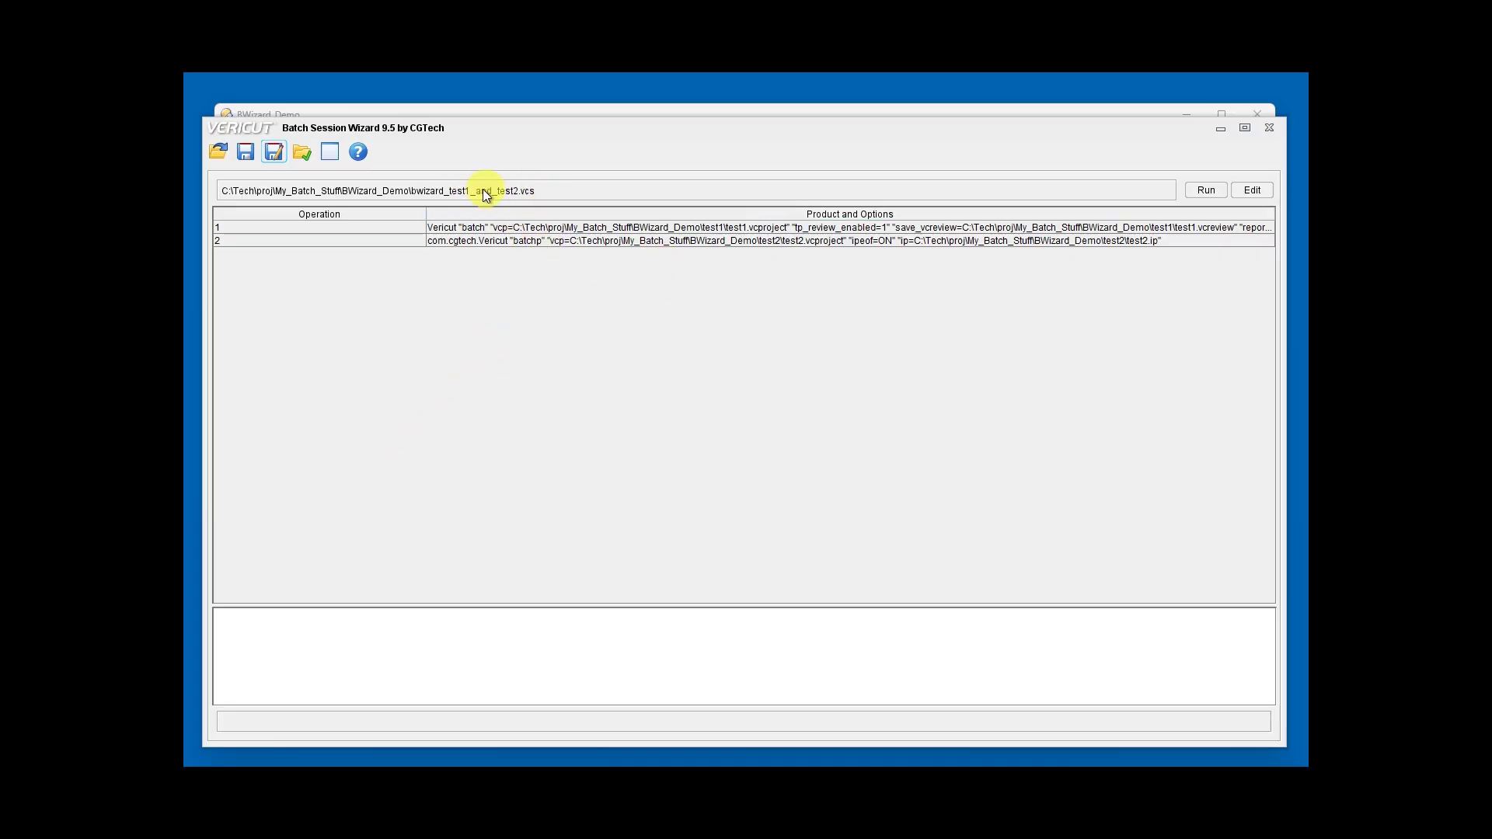
Run the batch session and select the test2 project in the VERICUT project tree
{"action": "left_click", "coordinate": [1206, 191]}
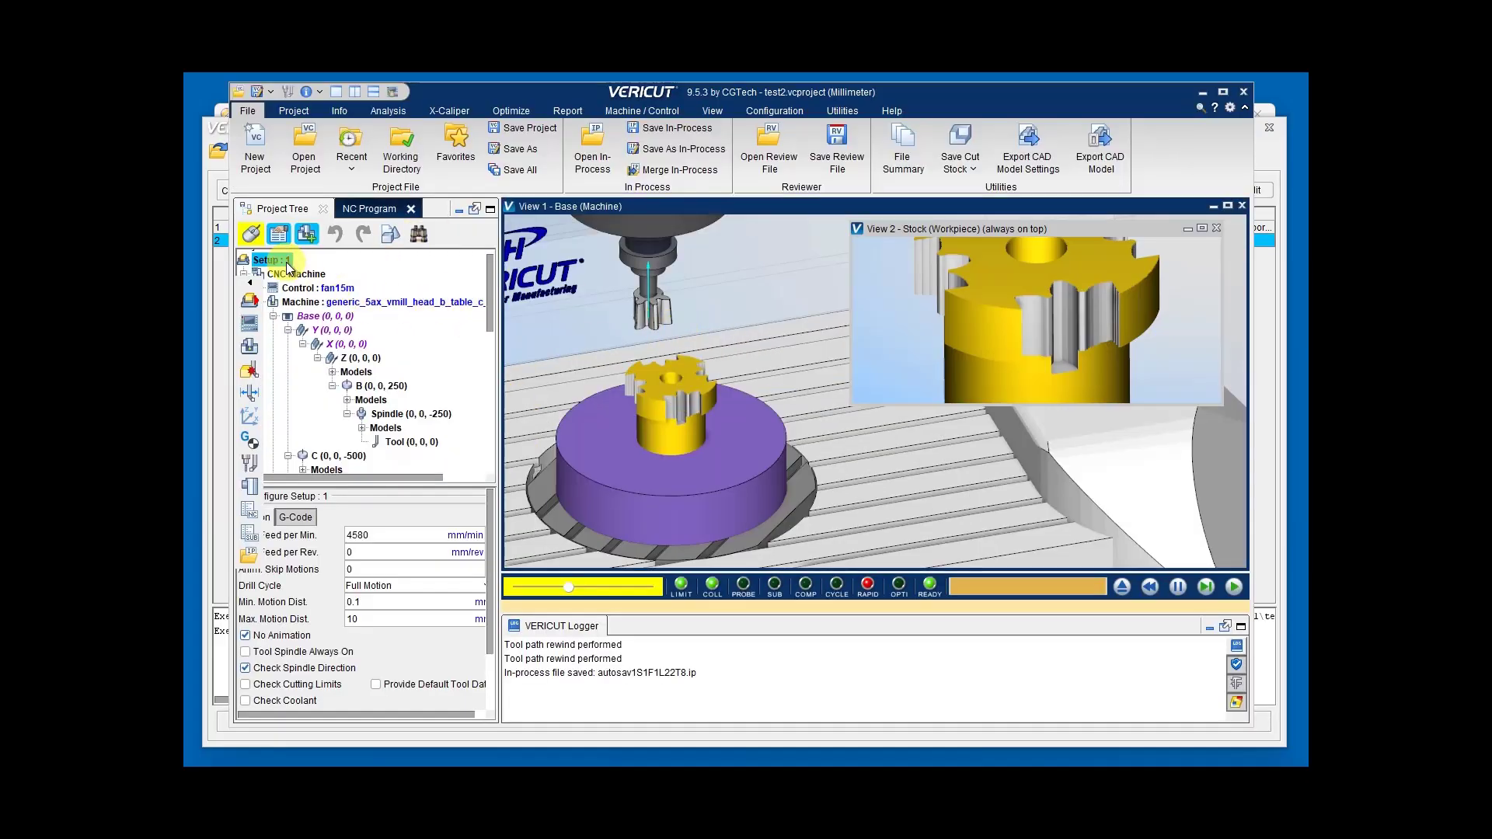
{"action": "left_click_drag", "start_coordinate": [488, 282], "coordinate": [488, 255]}
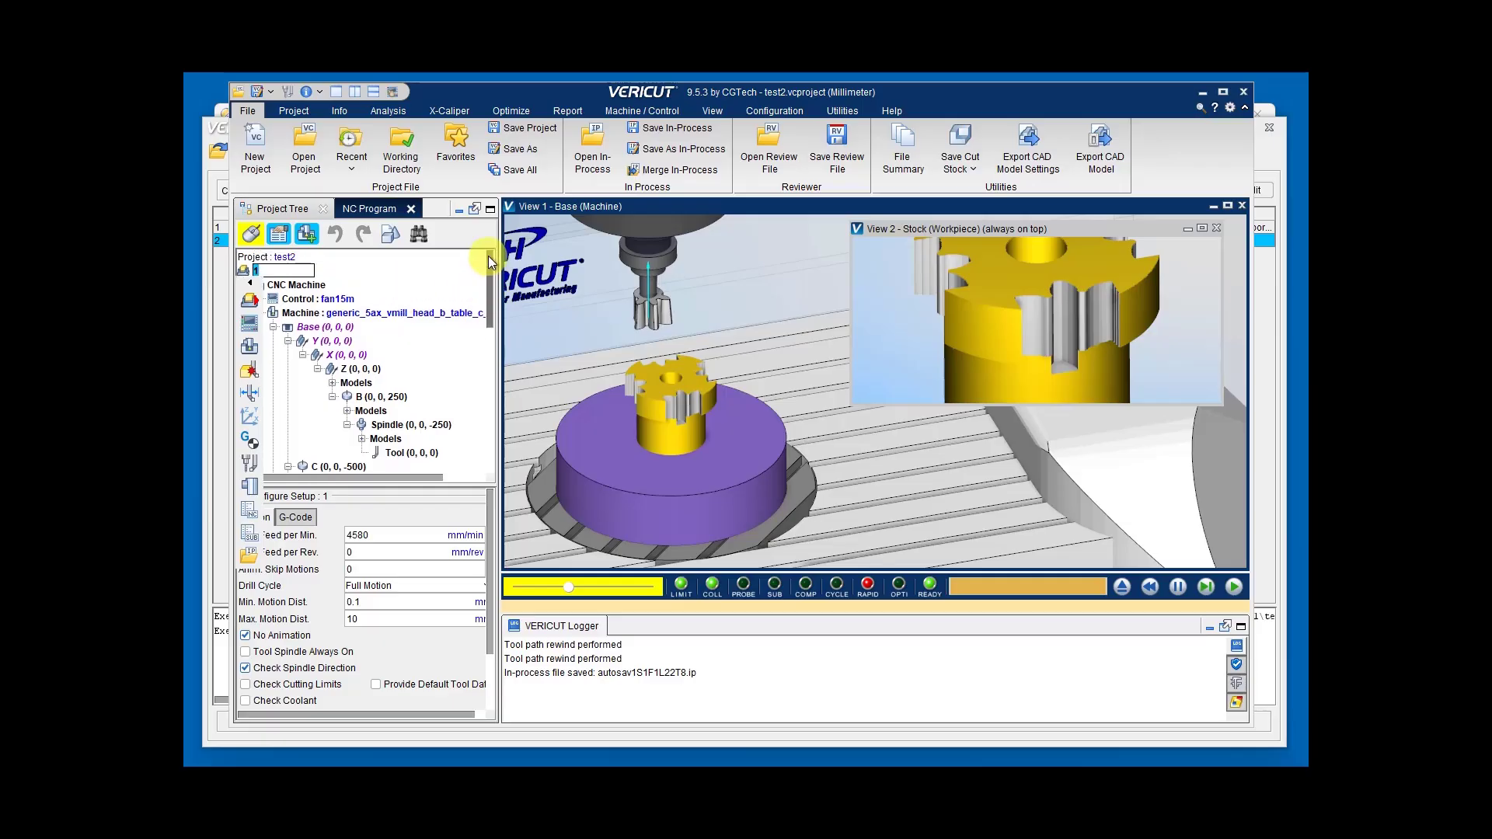
{"action": "left_click", "coordinate": [289, 257]}
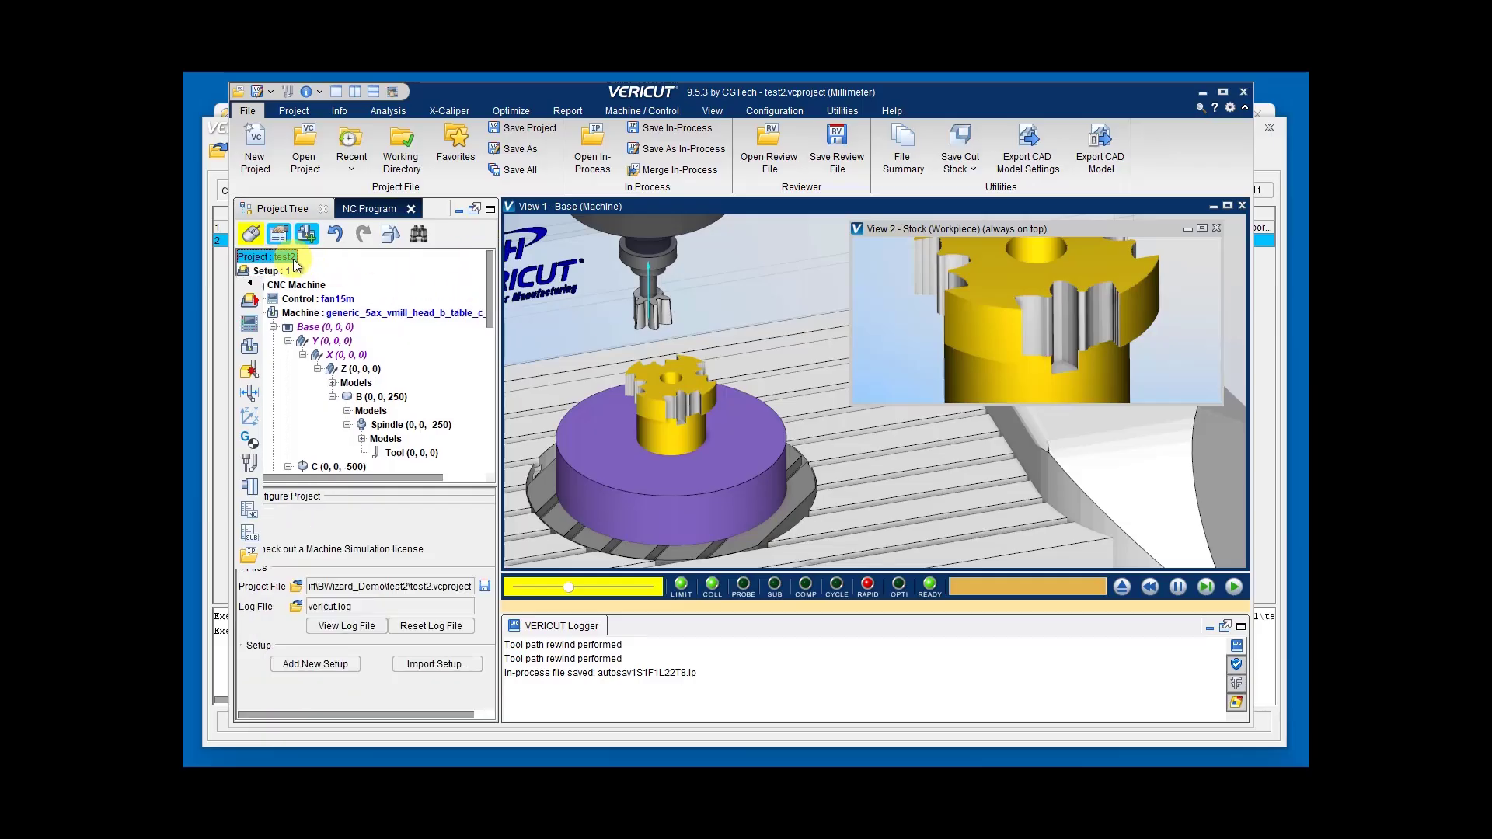
Reset the test2 simulation, play it through again, and close VERICUT to return to the batch session
{"action": "left_click", "coordinate": [1122, 586]}
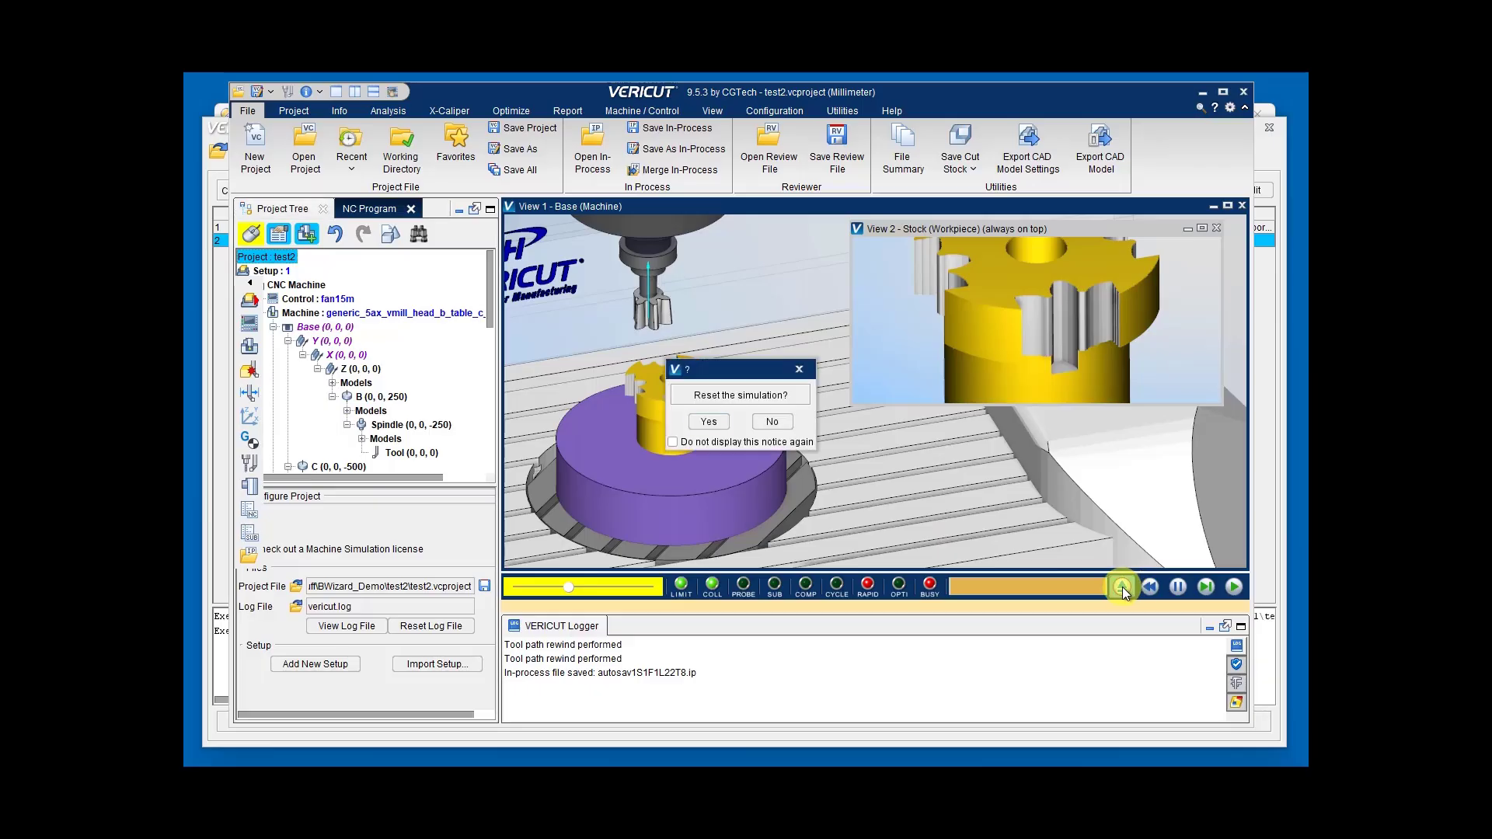
{"action": "left_click", "coordinate": [710, 421]}
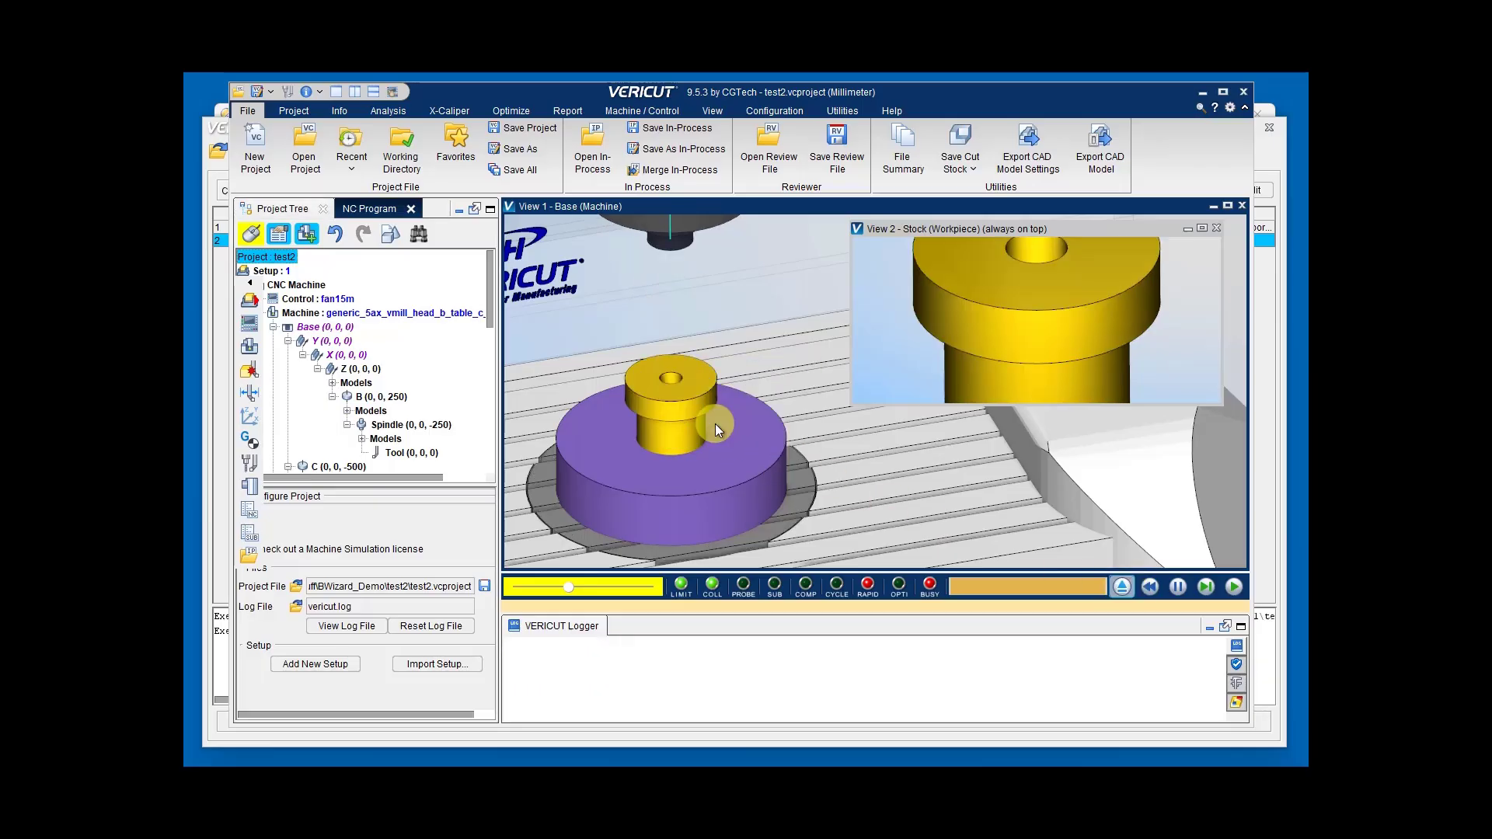
{"action": "left_click", "coordinate": [1234, 588]}
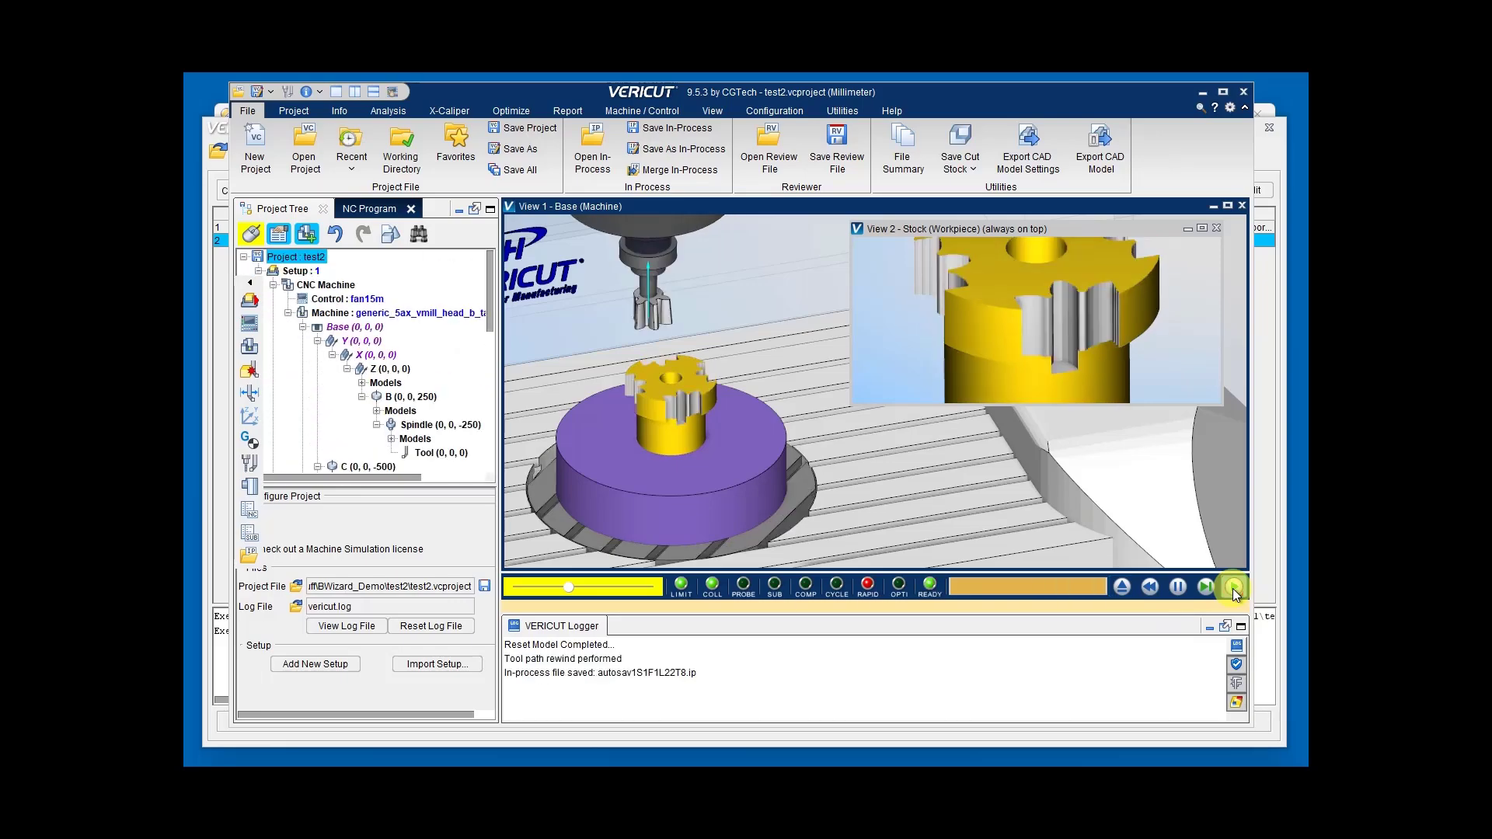
{"action": "left_click", "coordinate": [1178, 588]}
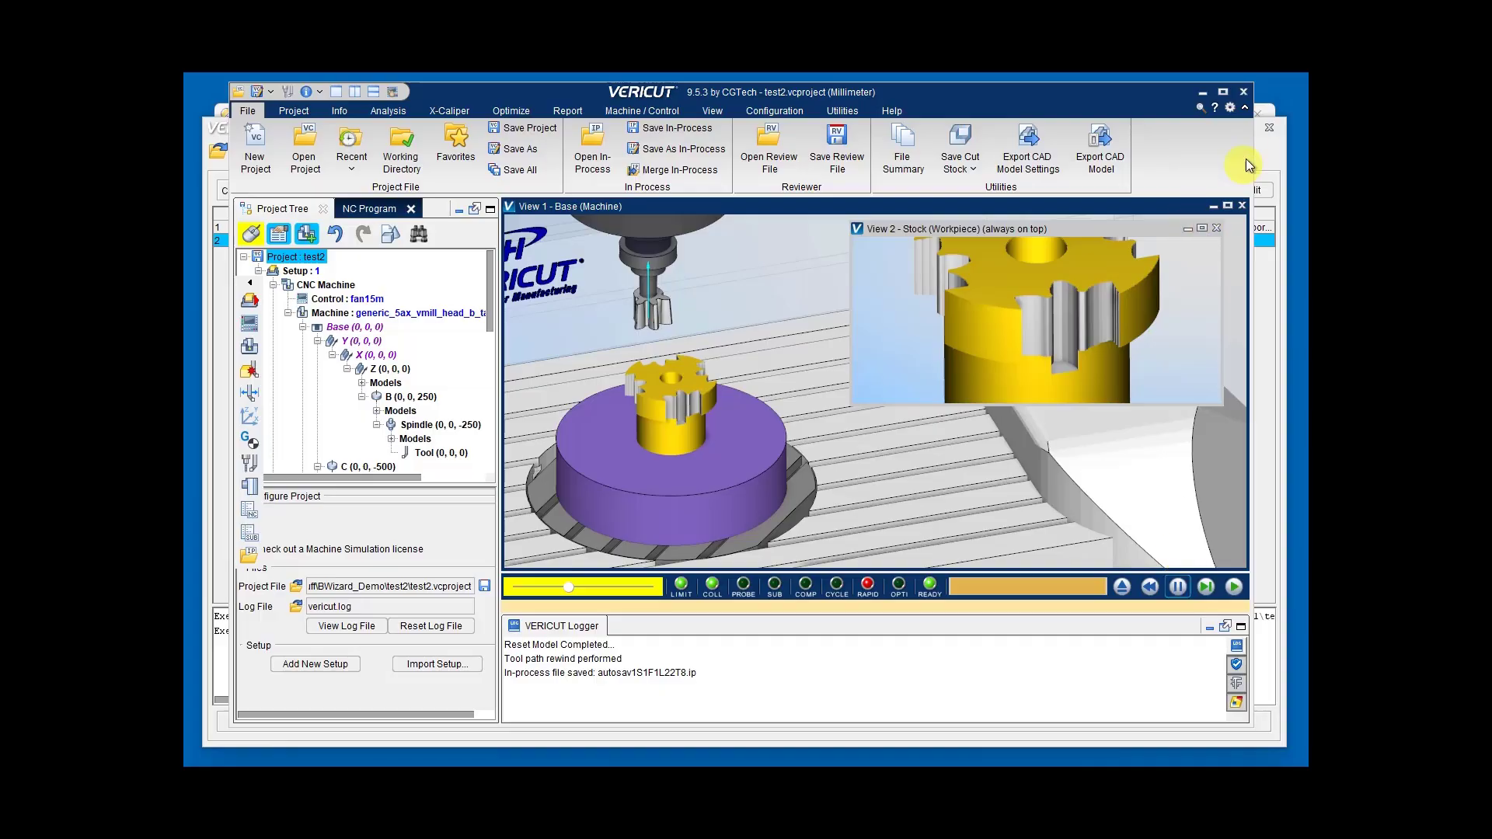
{"action": "left_click", "coordinate": [1242, 92]}
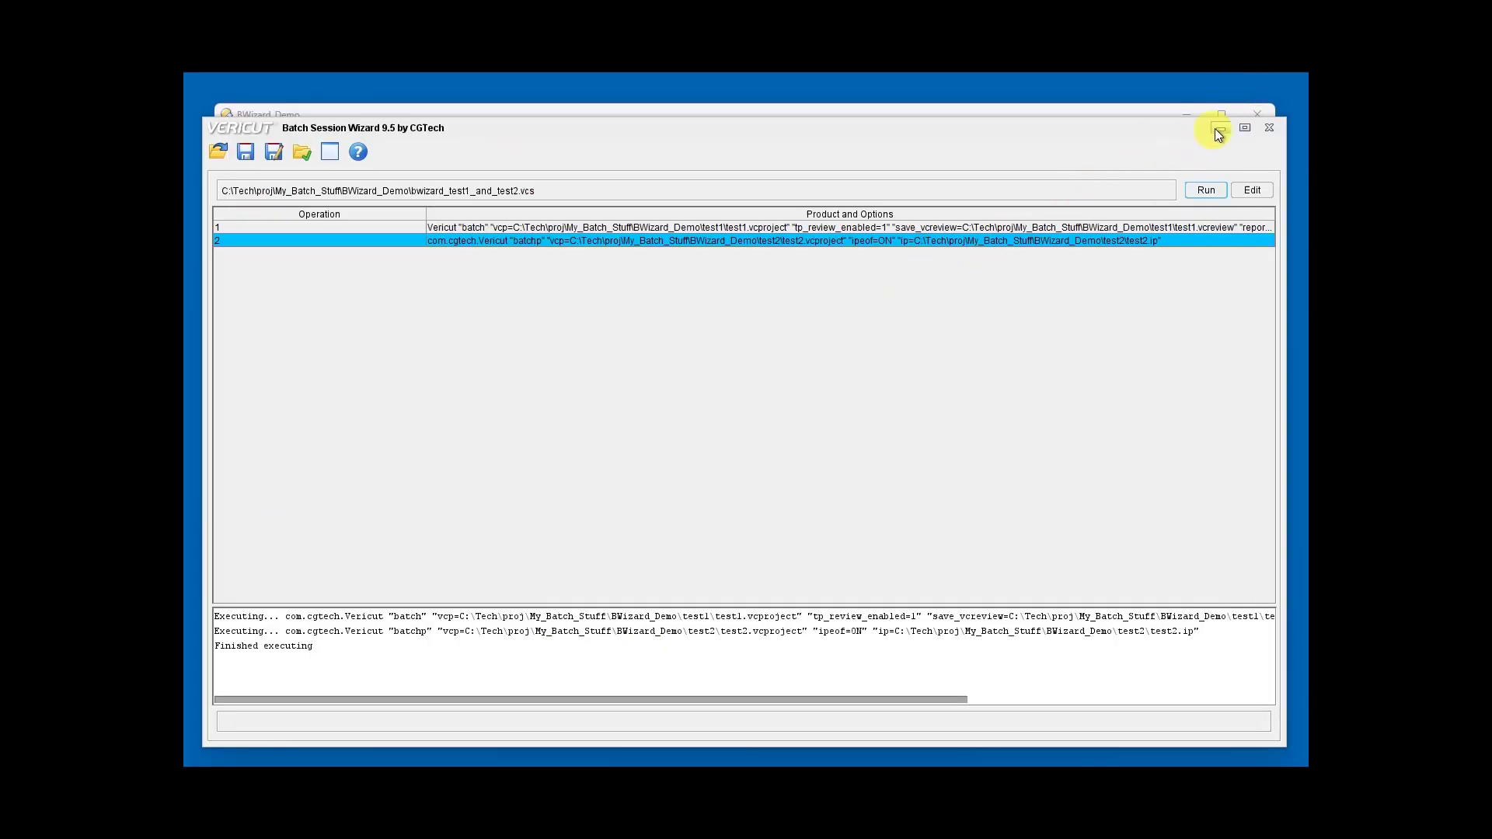
Open test1.vcreview from the test1 folder in VERICUT Reviewer and pause its playback
{"action": "left_click", "coordinate": [1217, 131]}
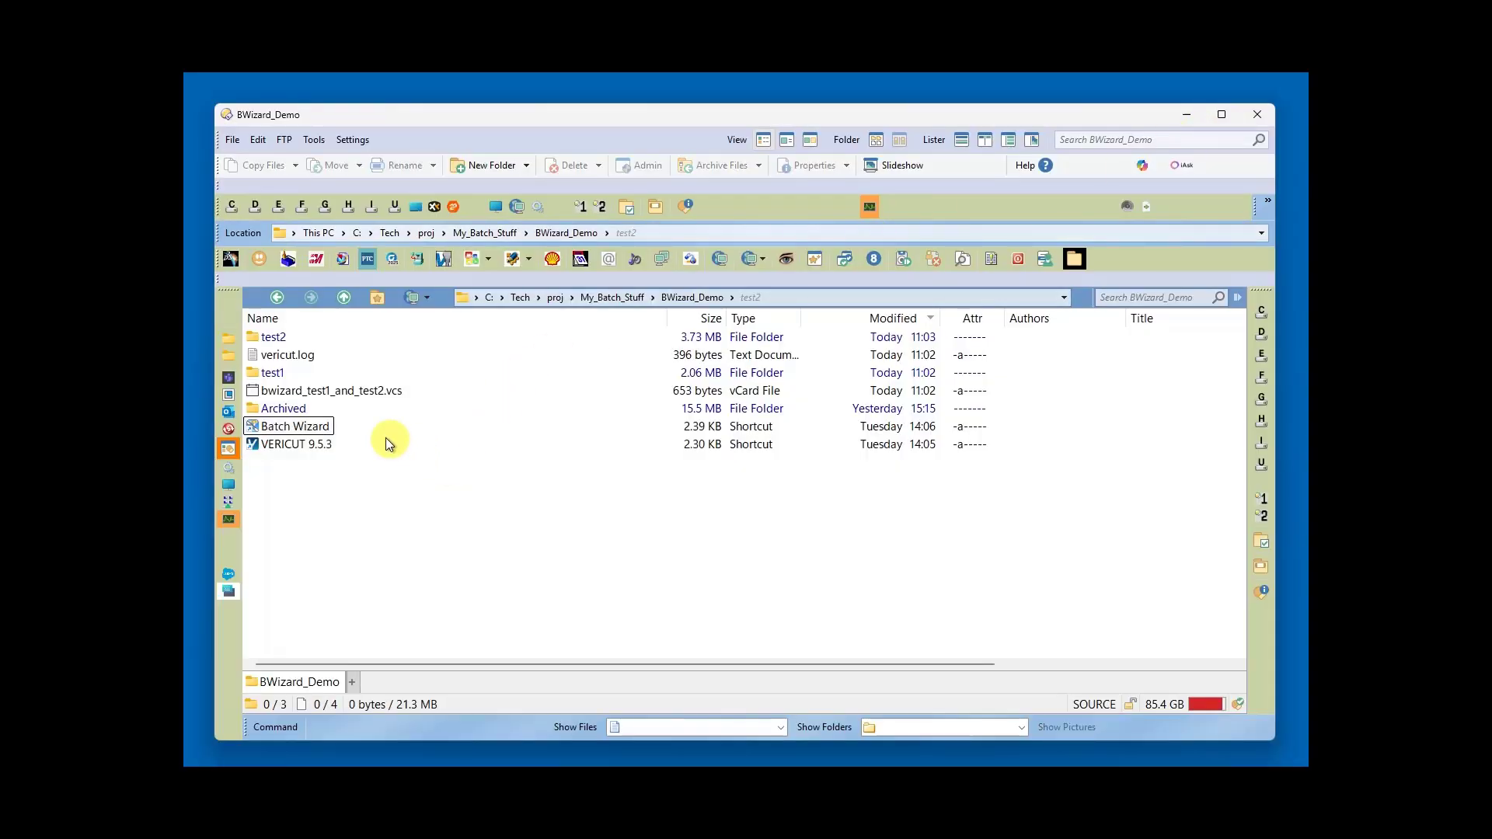
{"action": "double_click", "coordinate": [272, 373]}
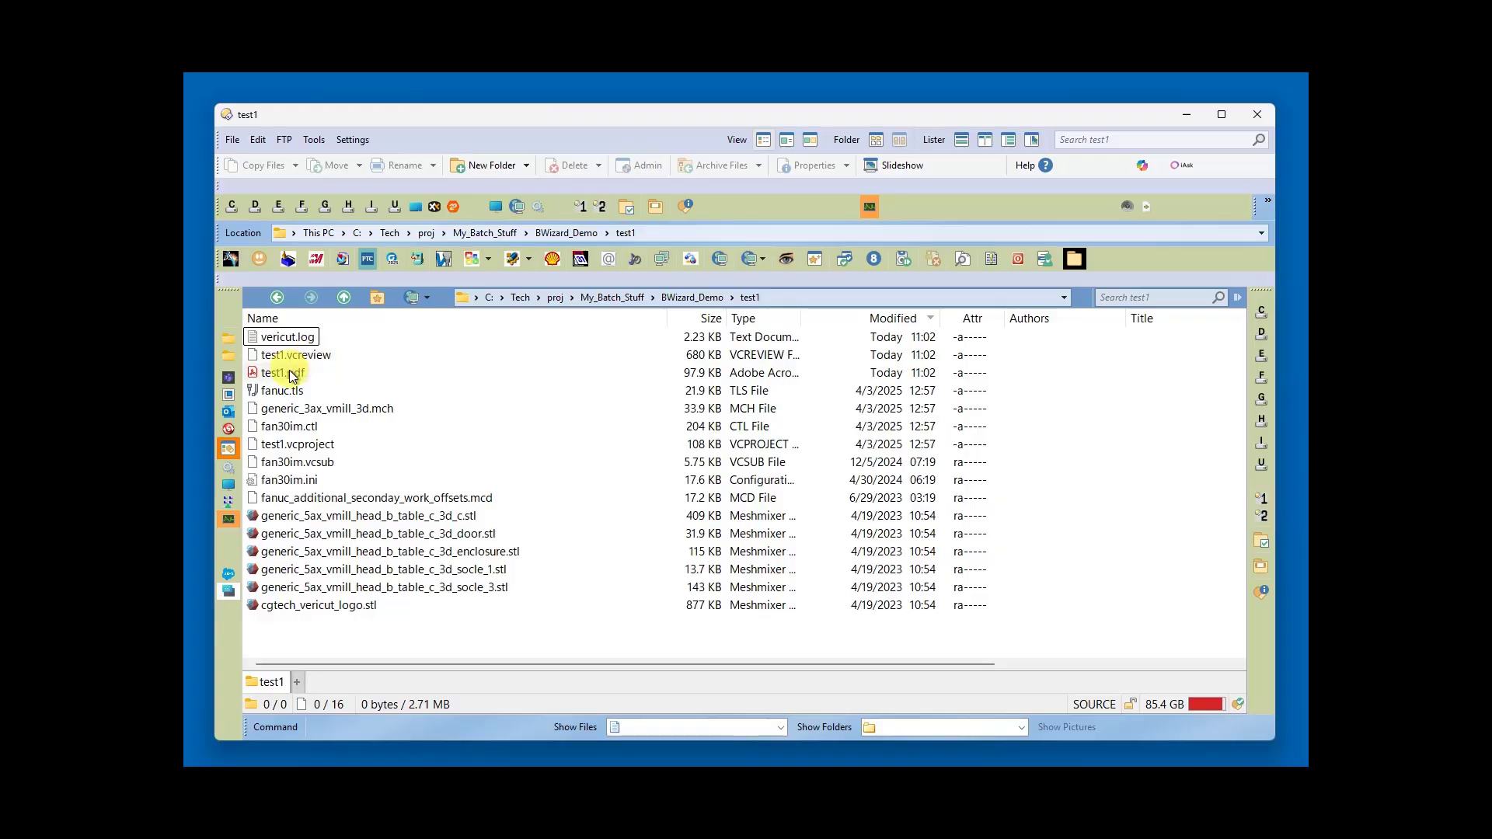
{"action": "double_click", "coordinate": [317, 357]}
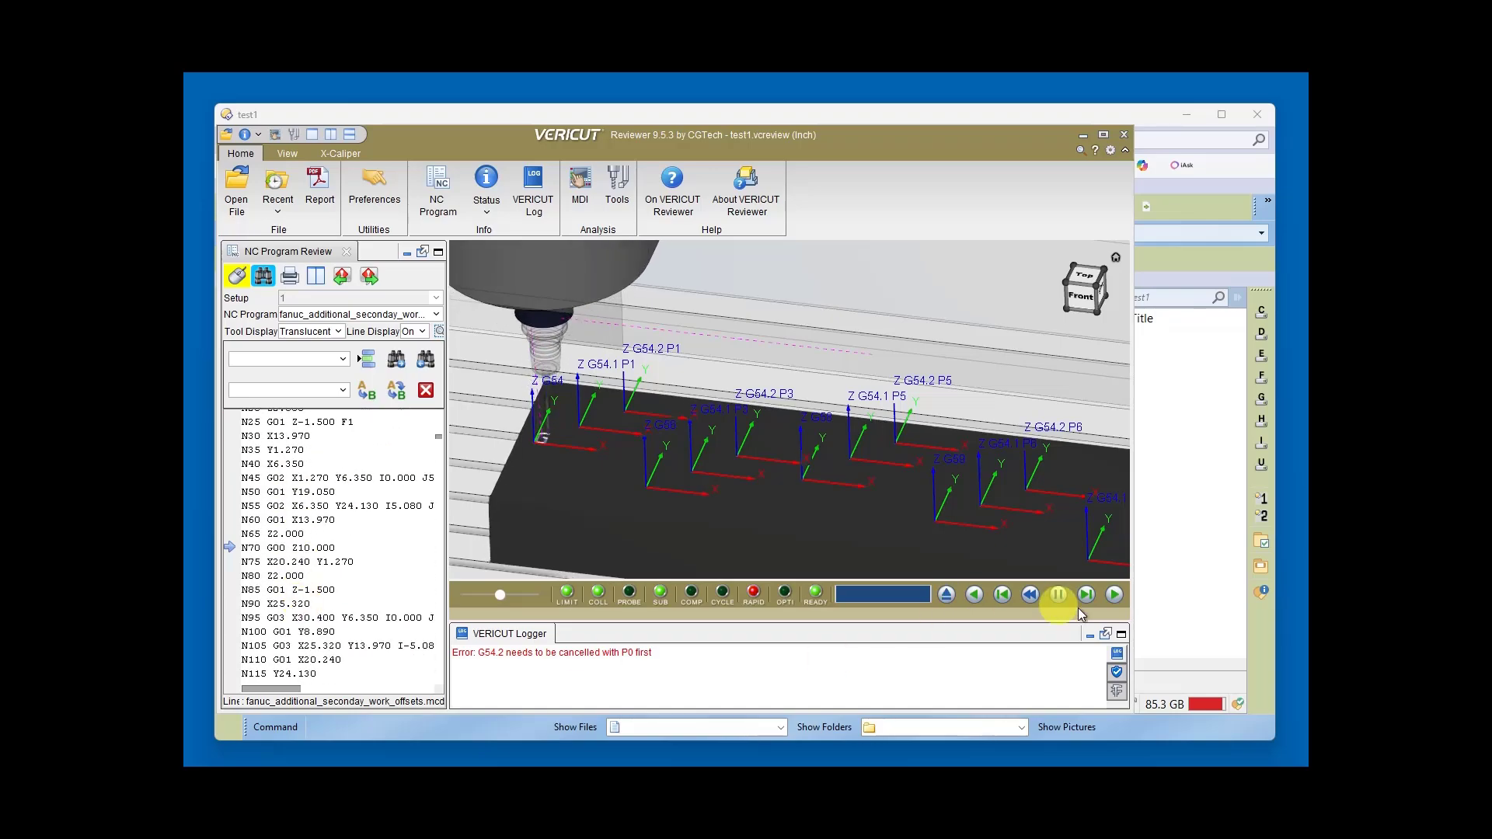
{"action": "left_click", "coordinate": [1053, 595]}
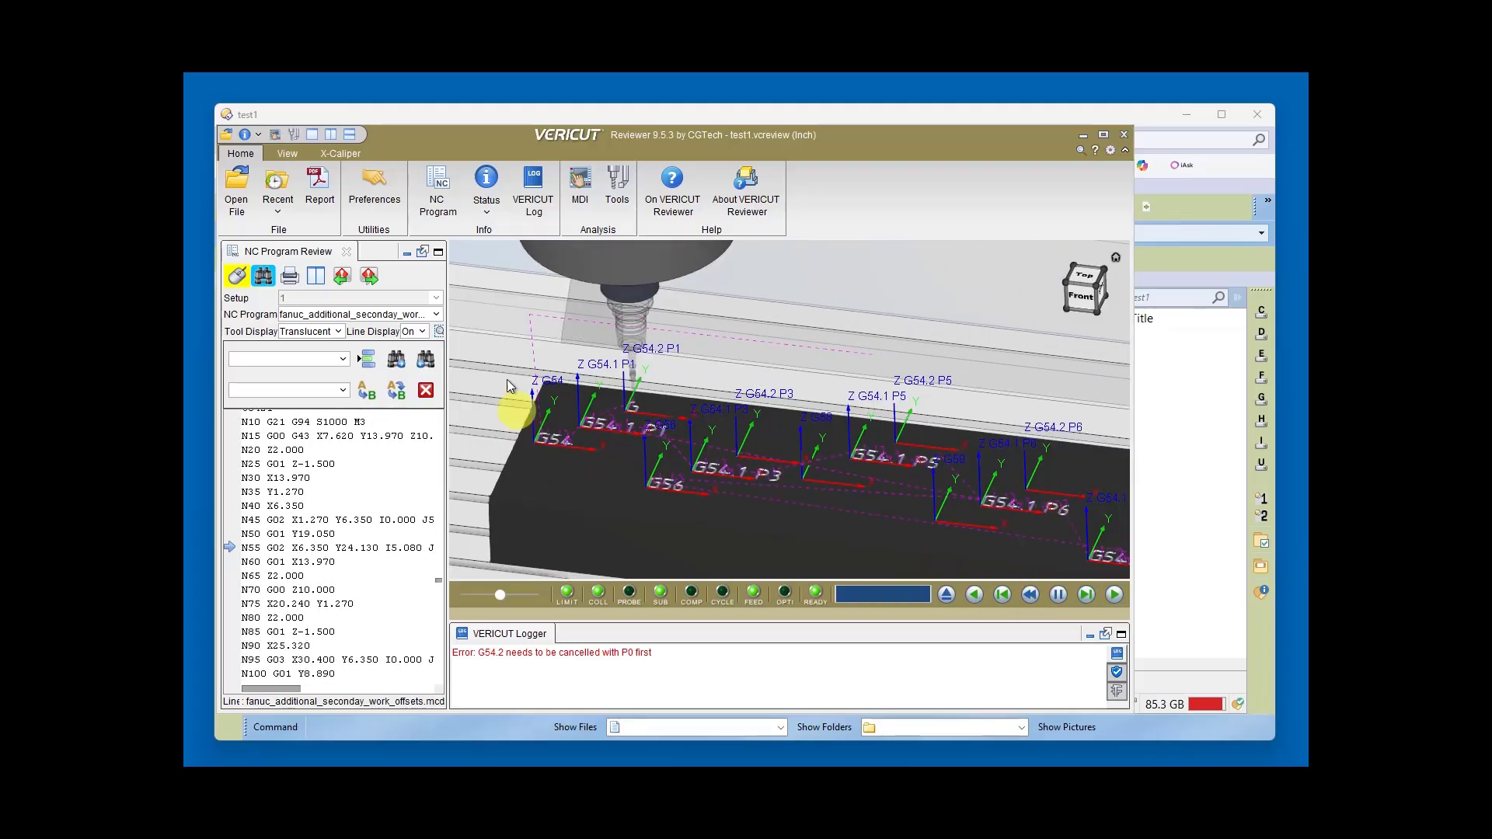
Open the test1.pdf report from Reviewer and examine its cycle, file and tool summaries with the bookmarks hidden
{"action": "left_click", "coordinate": [319, 189]}
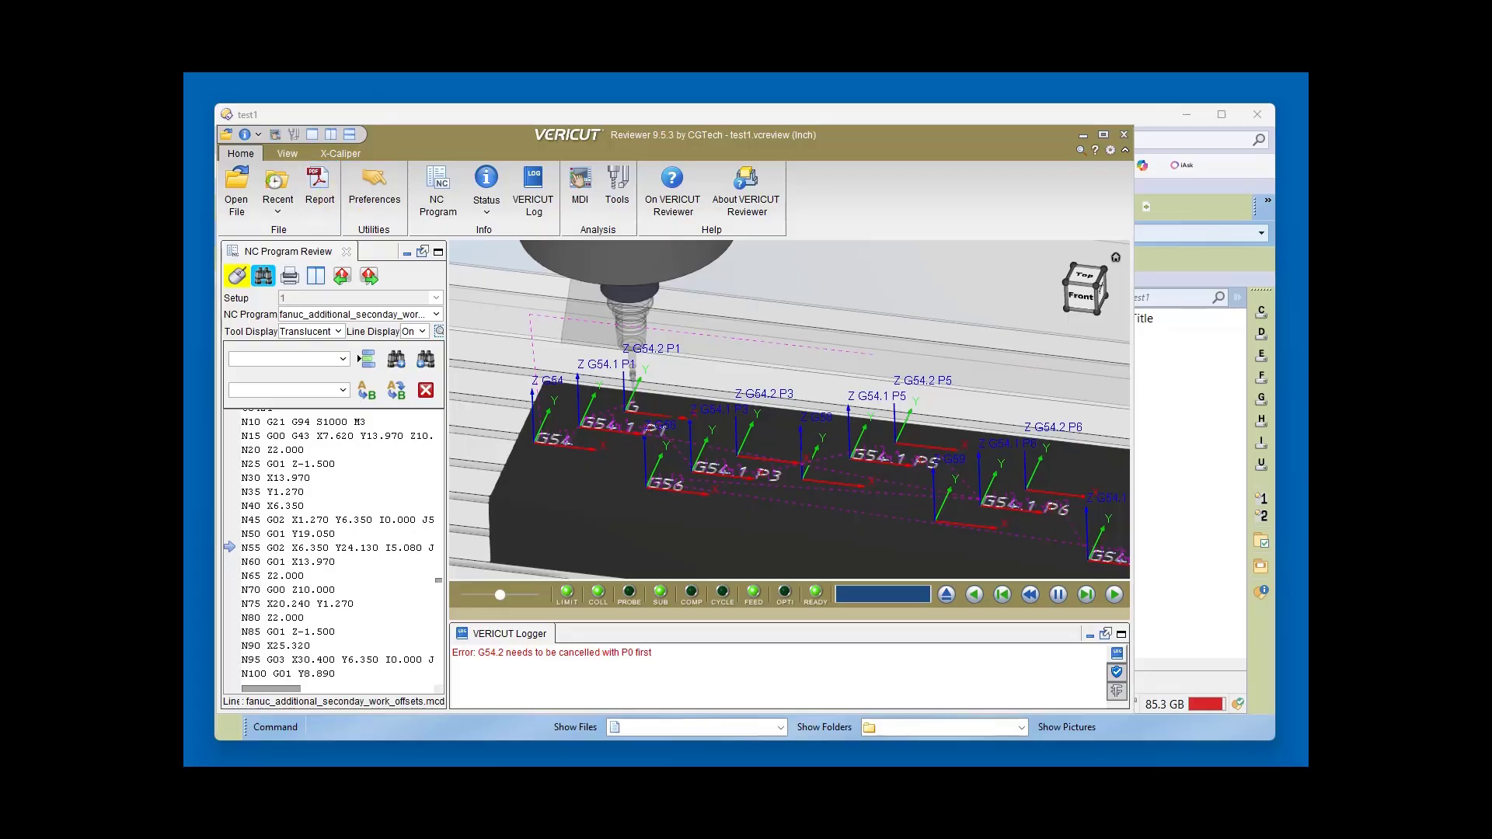
{"action": "left_click_drag", "start_coordinate": [794, 134], "coordinate": [562, 122]}
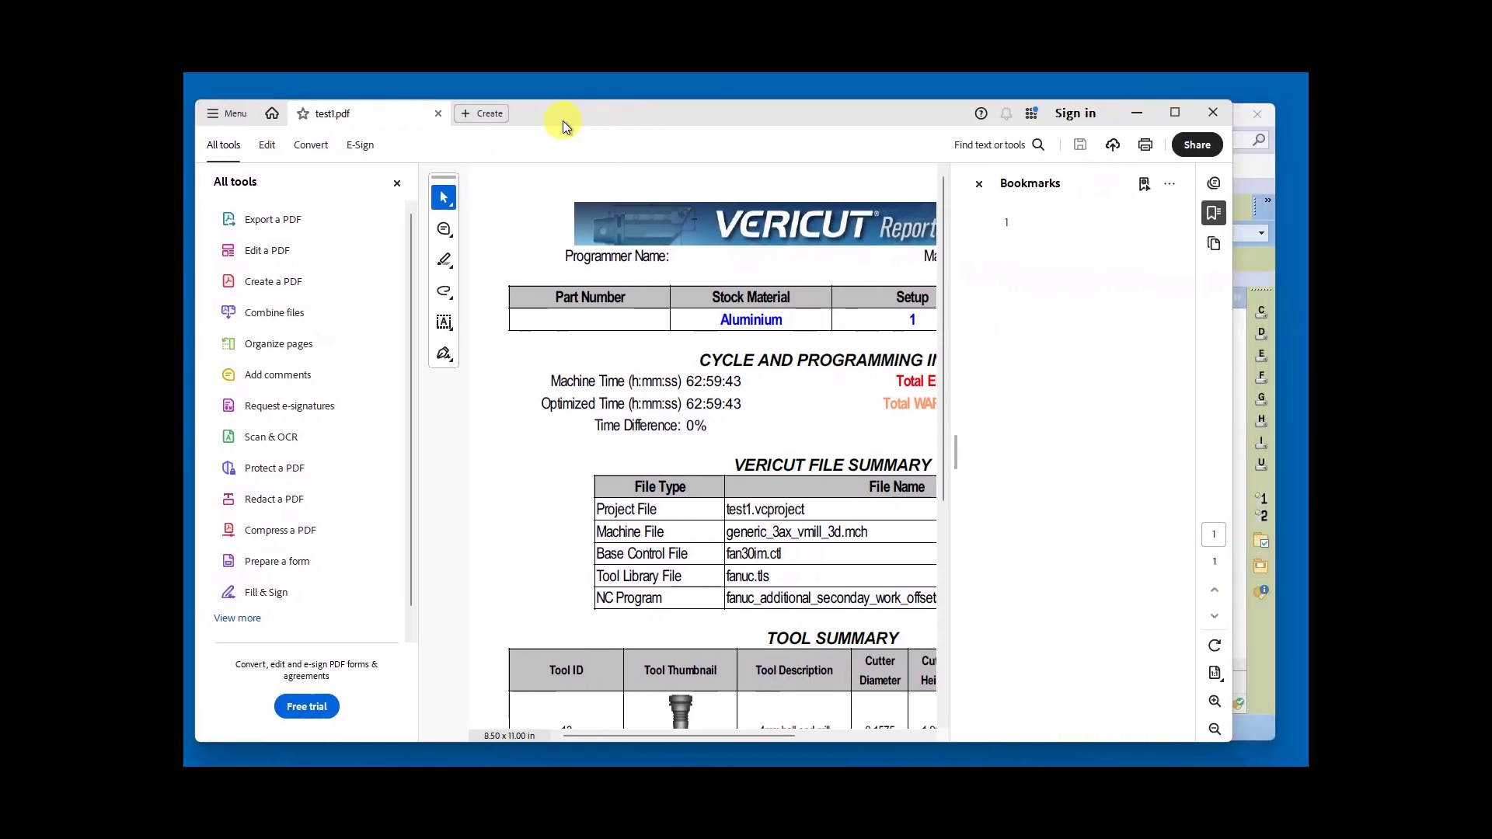
{"action": "left_click", "coordinate": [979, 184]}
{"action": "scroll", "coordinate": [821, 391], "scroll_direction": "down", "scroll_amount": 1}
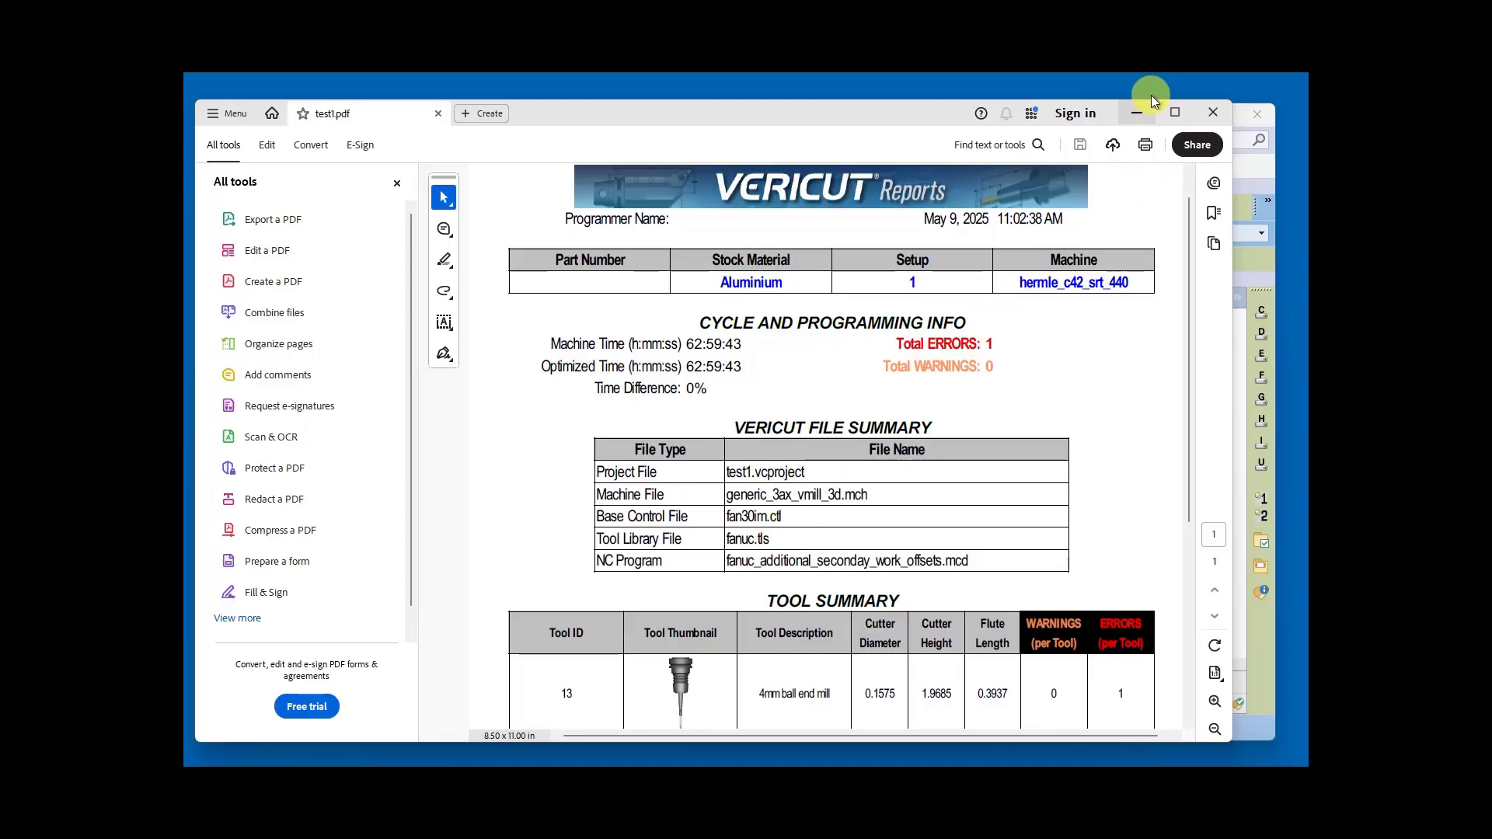
{"action": "left_click", "coordinate": [1136, 114]}
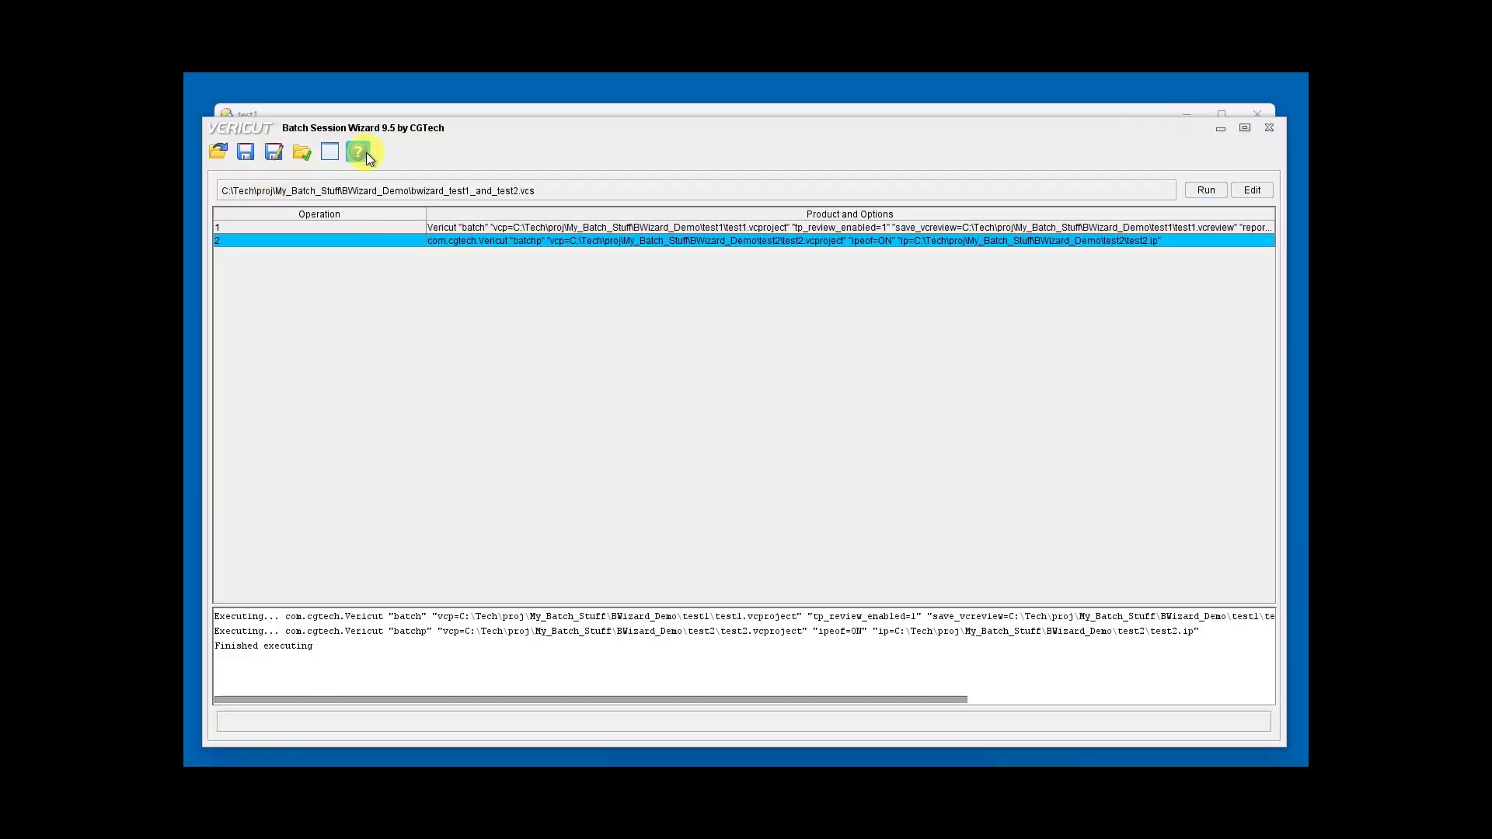
Open the Batch Wizard help page and read through the main window and Batch Session Editor window sections
{"action": "left_click", "coordinate": [366, 153]}
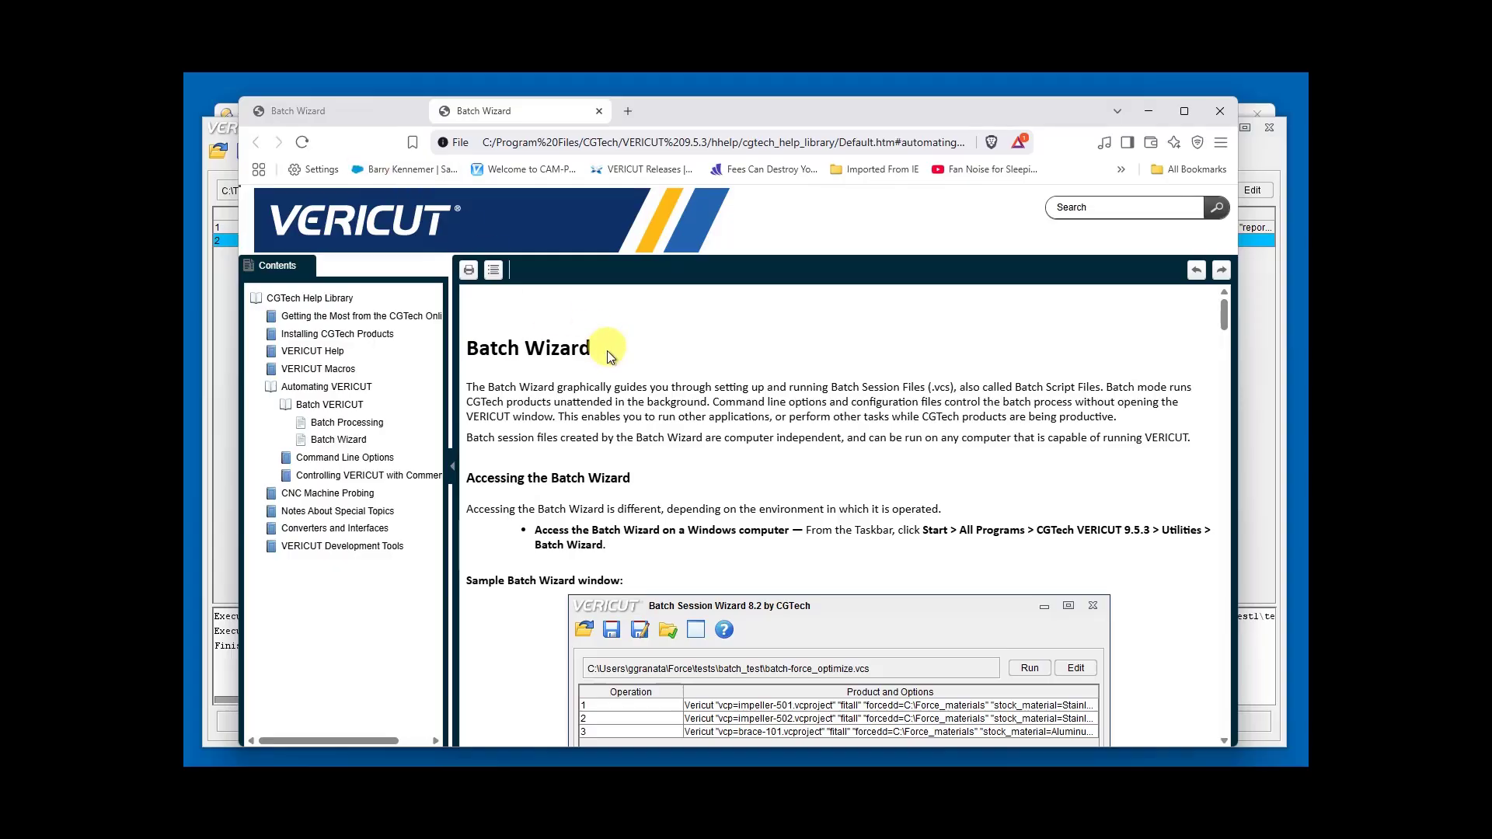
{"action": "scroll", "coordinate": [609, 417], "scroll_direction": "down", "scroll_amount": 7}
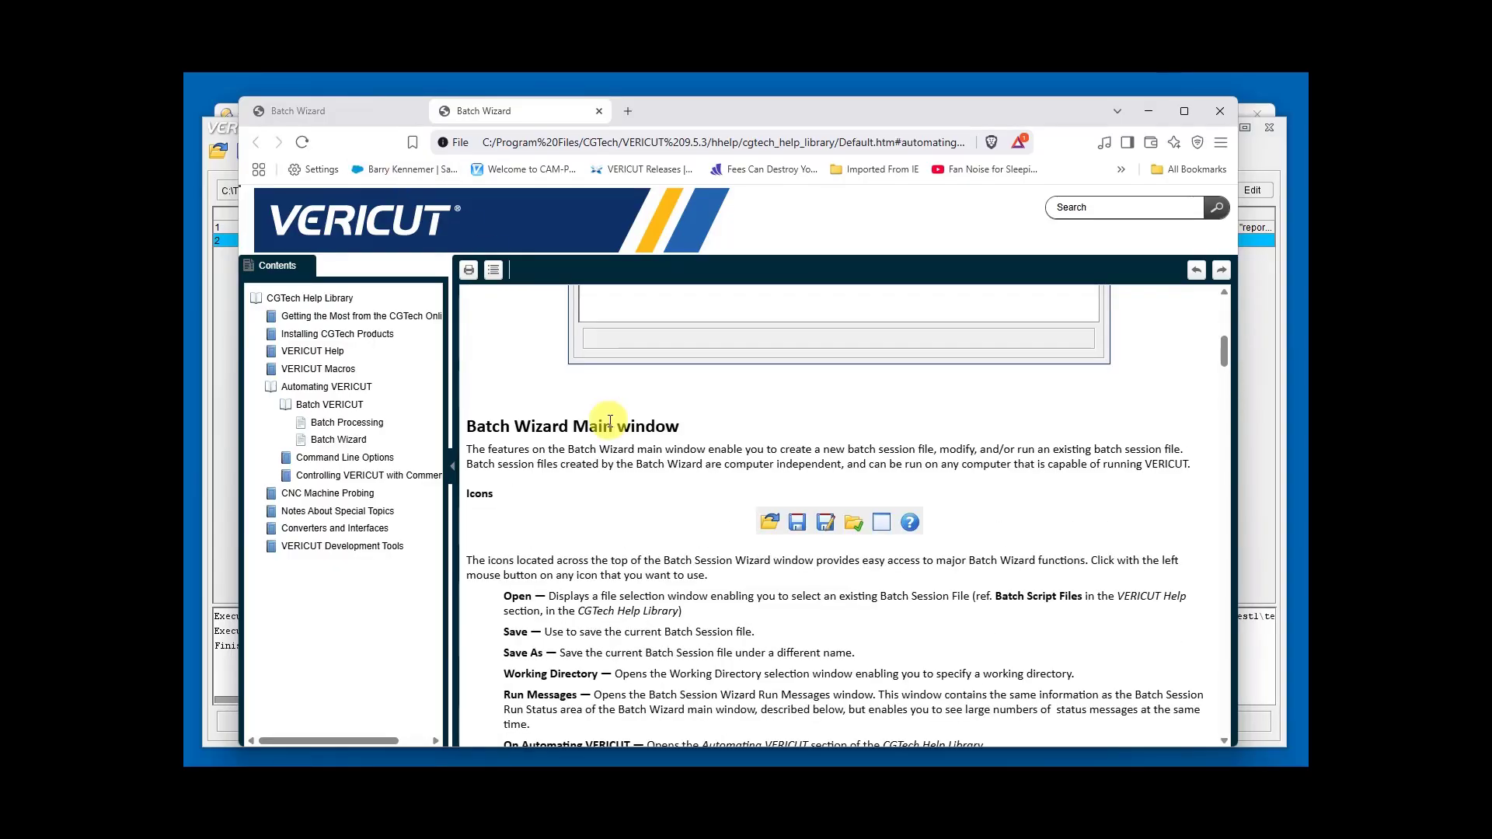
{"action": "scroll", "coordinate": [609, 420], "scroll_direction": "down", "scroll_amount": 12}
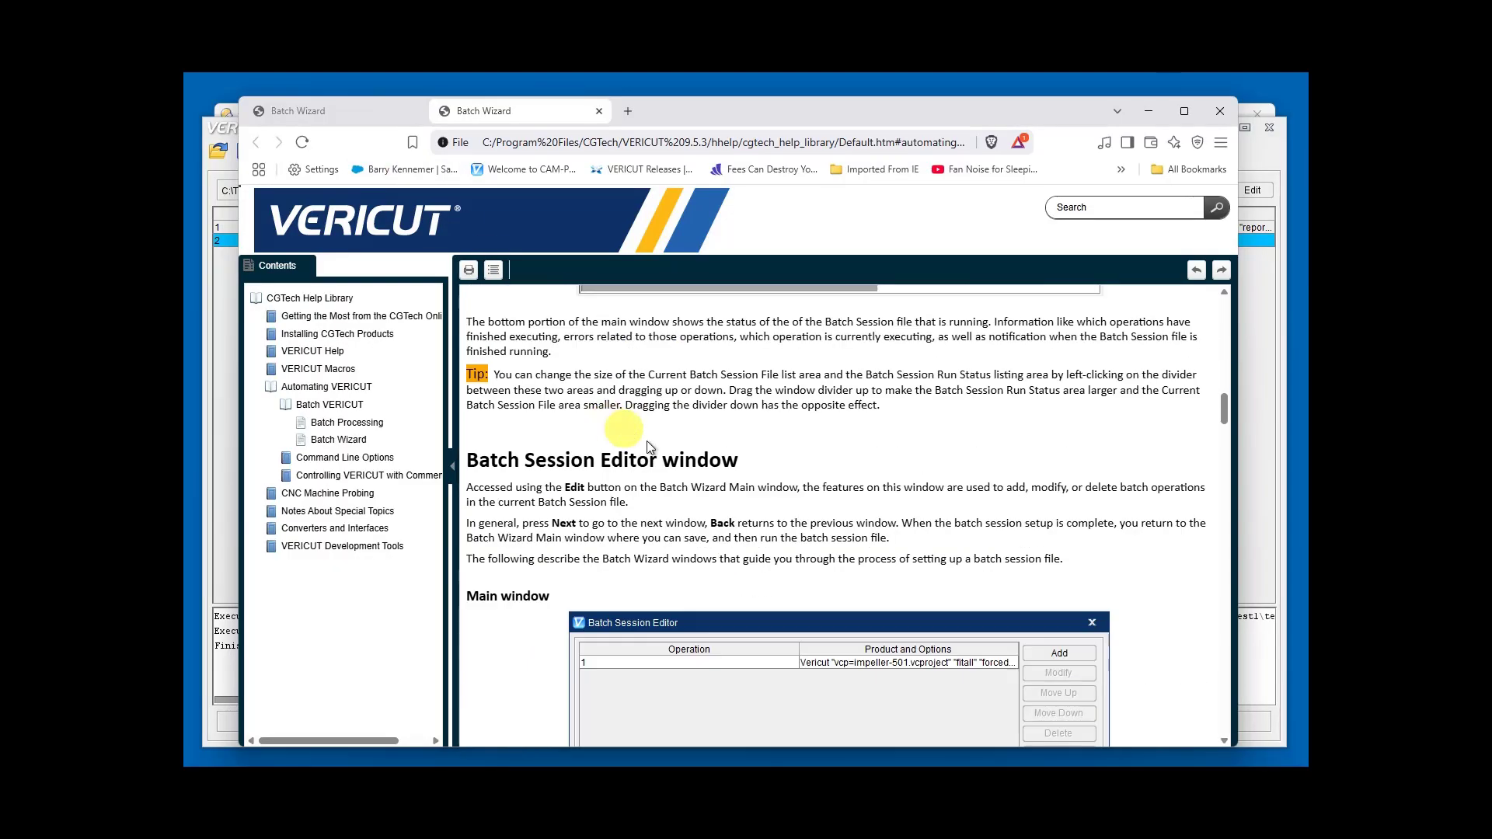